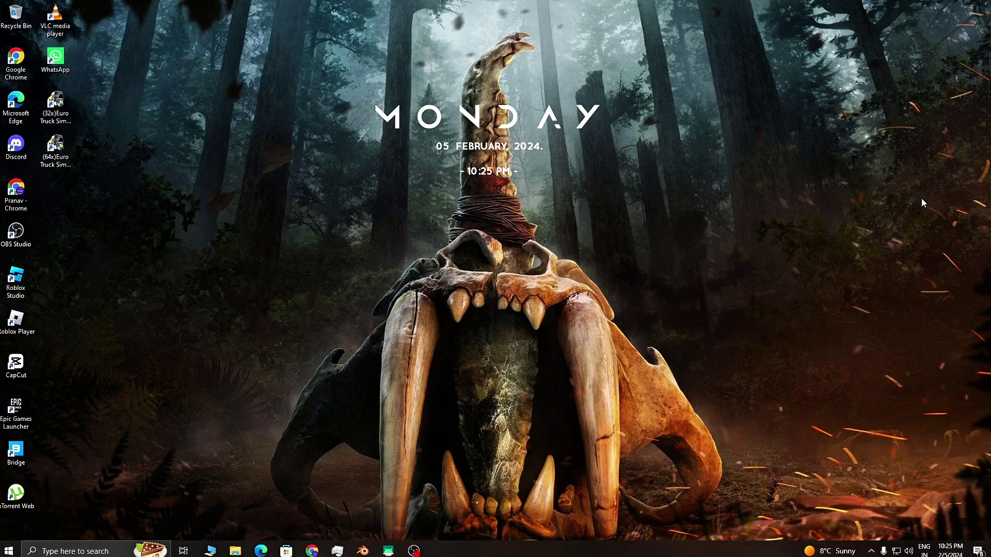
Launch Blender and dismiss its splash screen
left_click(363, 551)
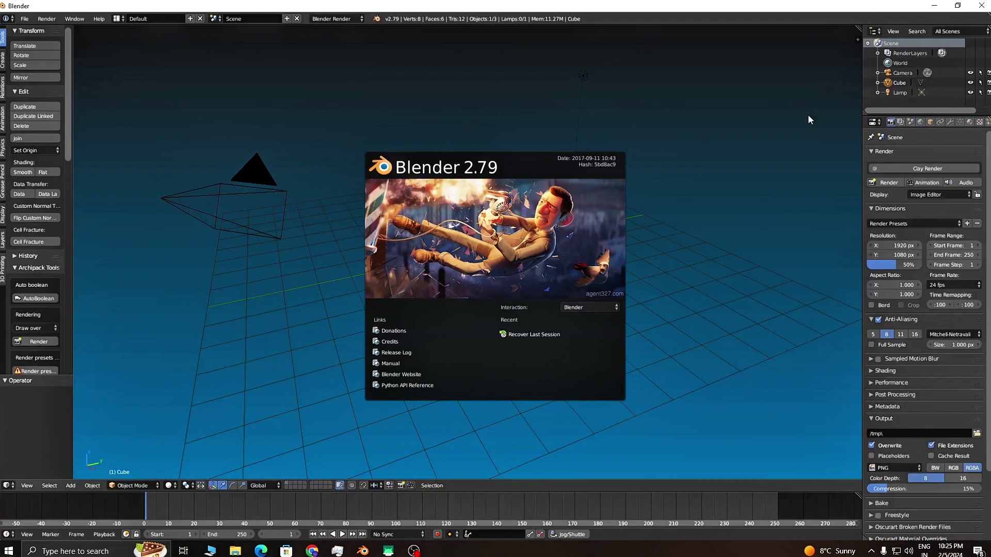
left_click(794, 122)
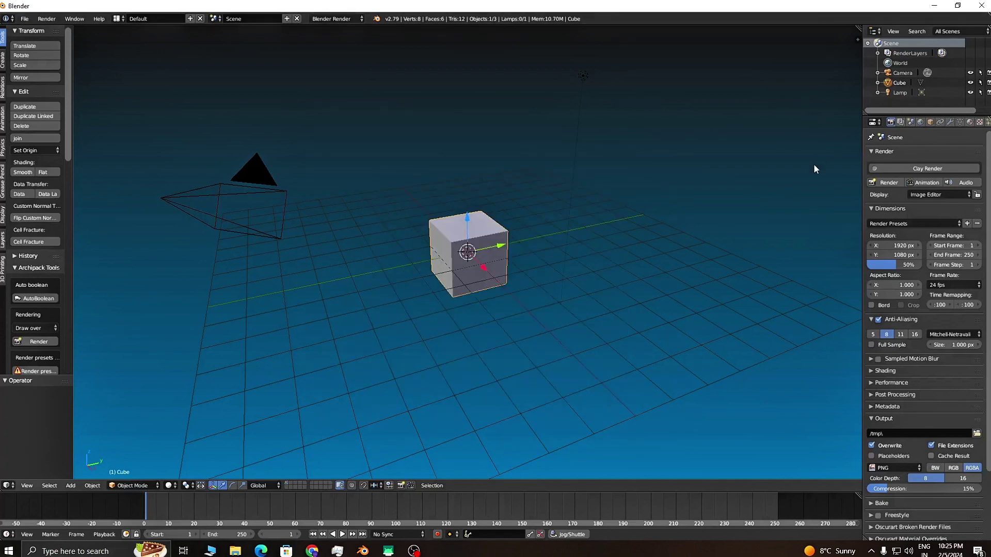
mouse_move(807, 183)
middle_mouse_down()
mouse_move(797, 180)
mouse_move(793, 193)
middle_mouse_up()
scroll(784, 193, "down", 4)
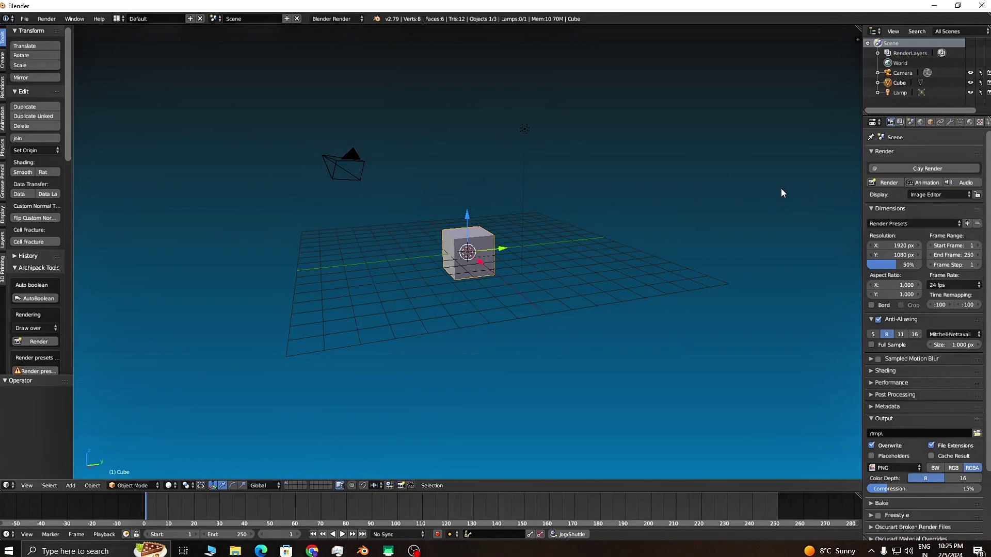
mouse_move(739, 250)
middle_mouse_down()
mouse_move(710, 265)
mouse_move(761, 274)
mouse_move(768, 265)
mouse_move(739, 265)
middle_mouse_up()
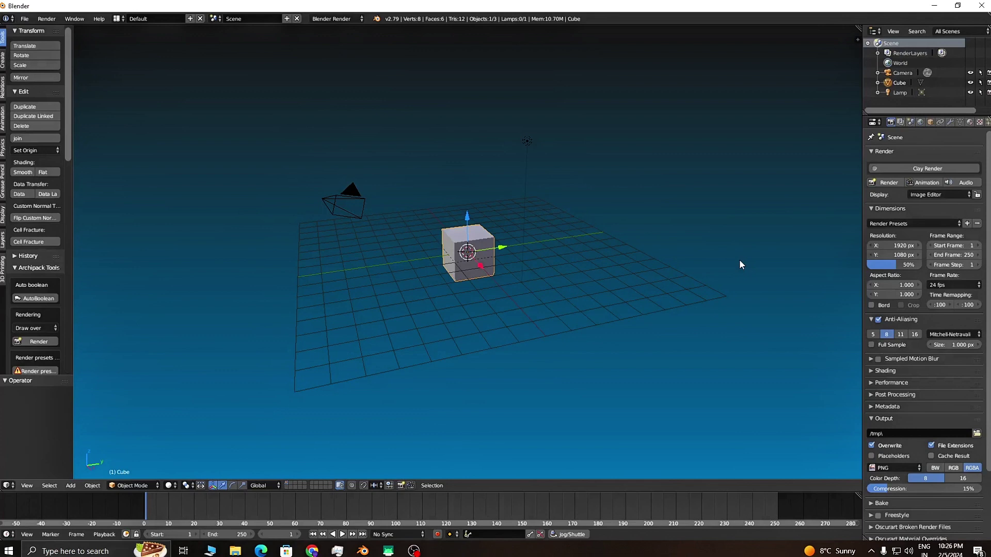
scroll(637, 284, "up", 2)
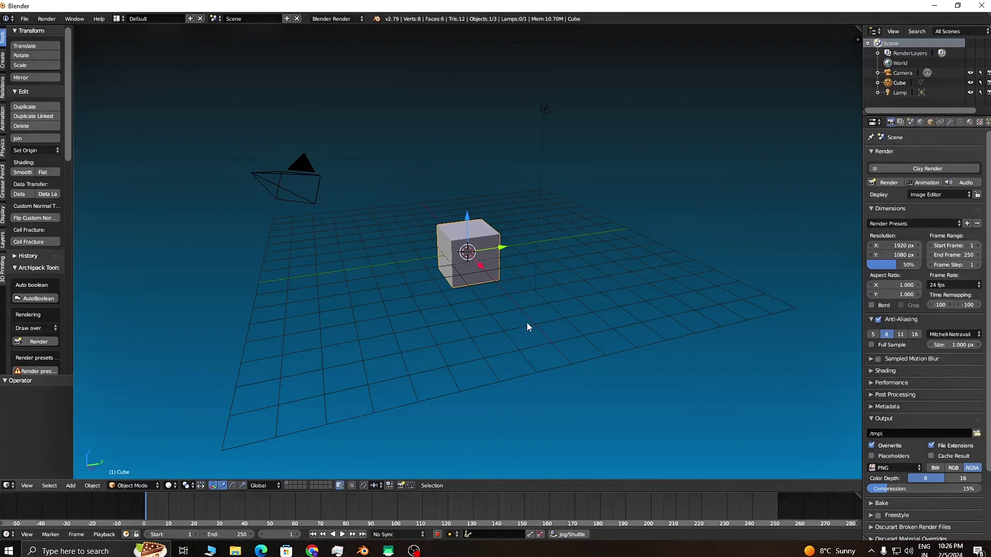
right_click_drag(478, 261, 500, 259)
key("Escape")
middle_click_drag(656, 219, 643, 215)
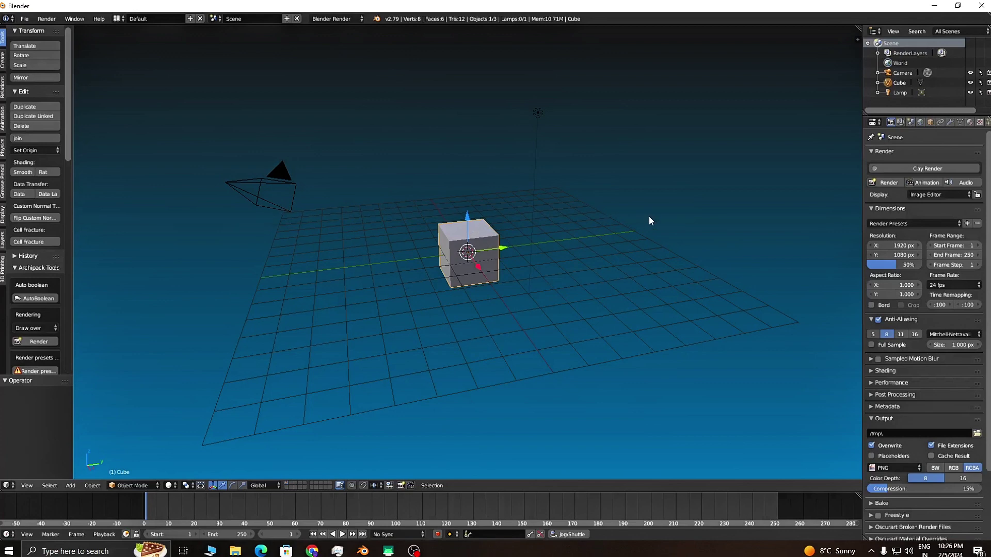
Select all the default scene objects and delete them
key("a")
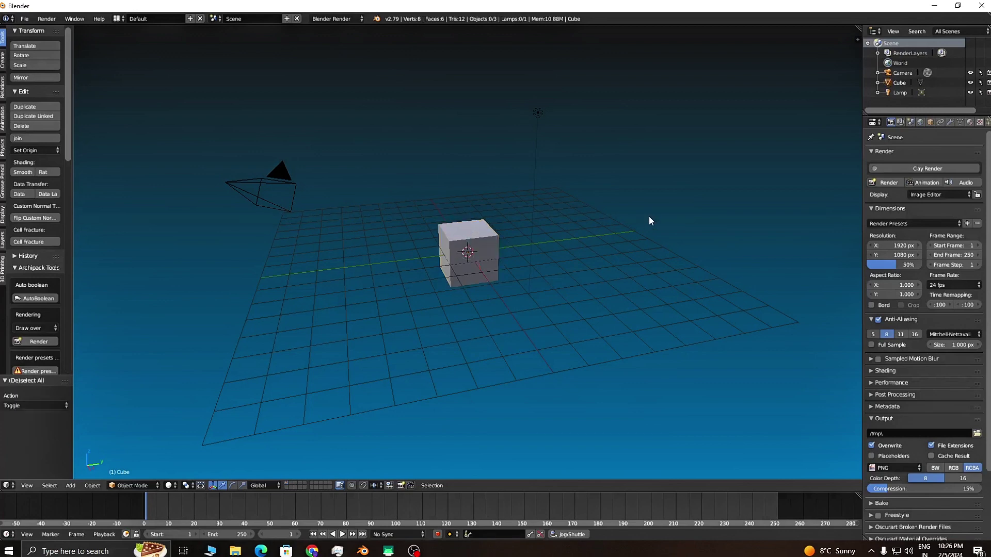
key("a")
key("x")
left_click(649, 216)
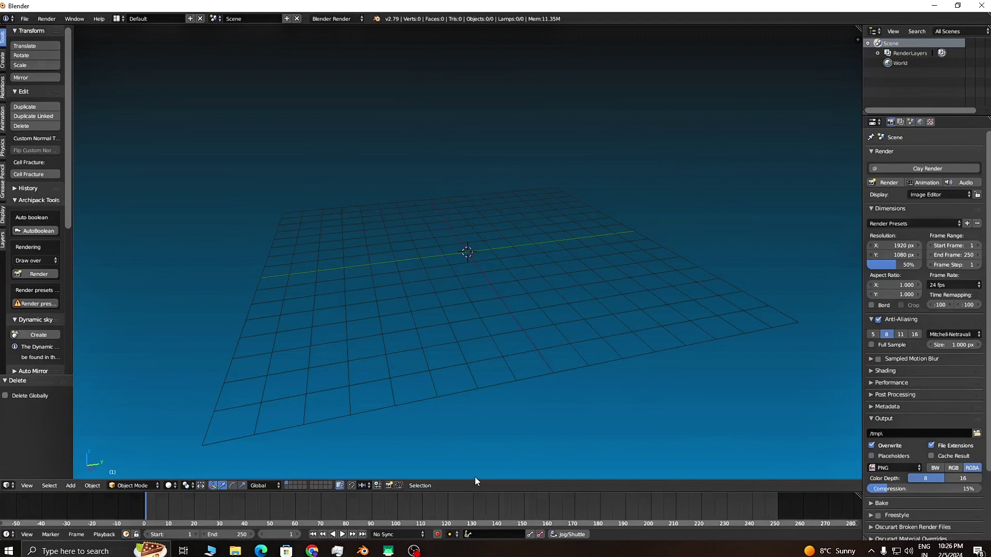
Place the 3D cursor near the front of the grid and add a mesh cube there
middle_click_drag(547, 392, 605, 301)
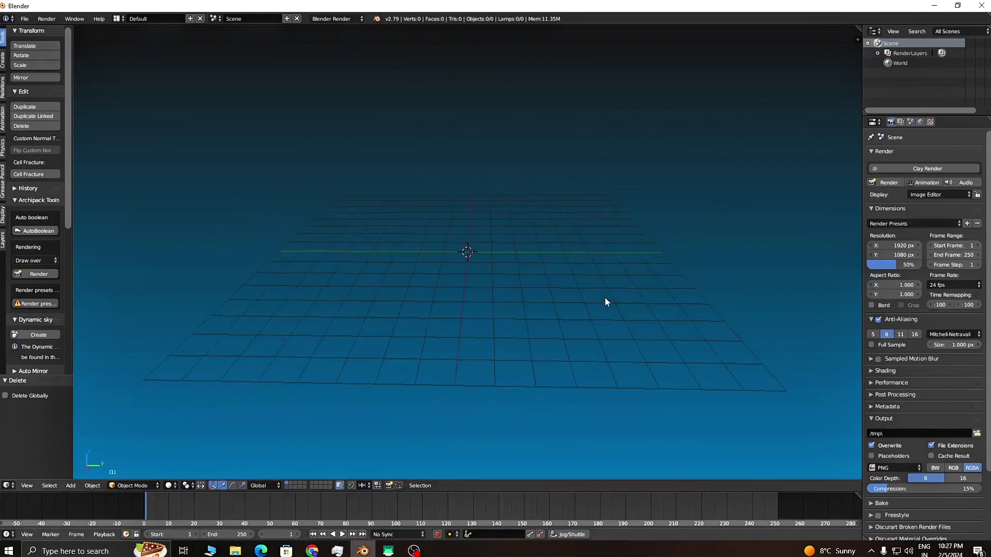
left_click(70, 486)
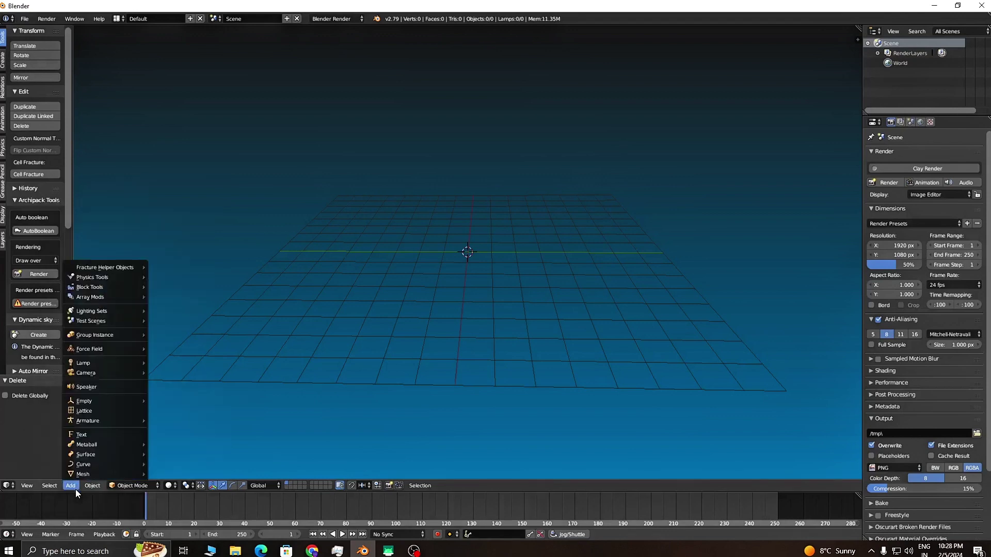
mouse_move(79, 475)
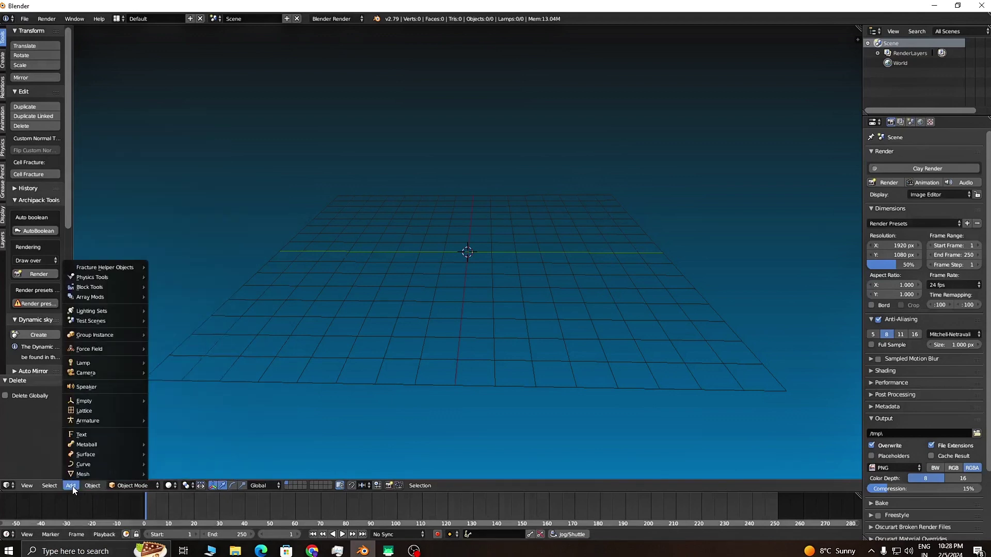
left_click(384, 328)
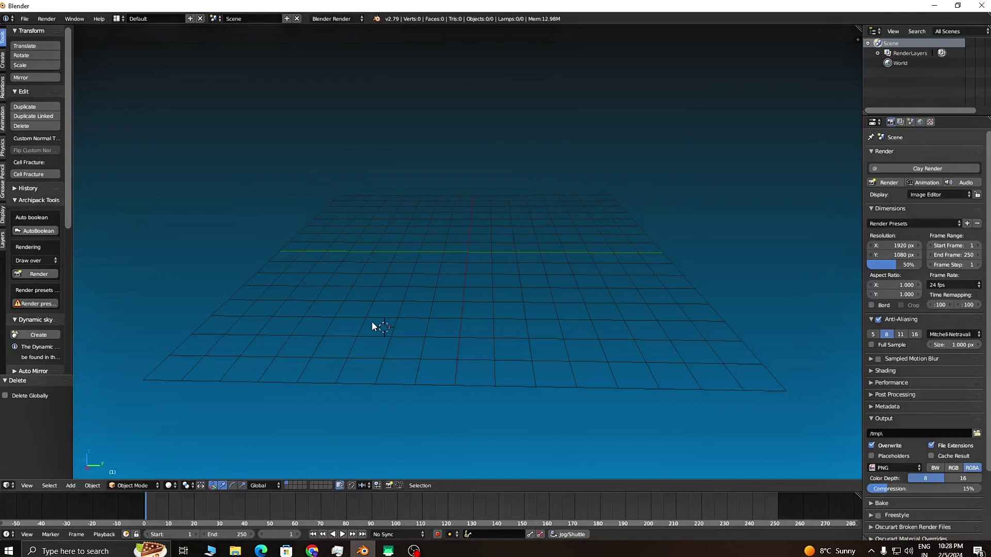
key("shift+a")
mouse_move(372, 322)
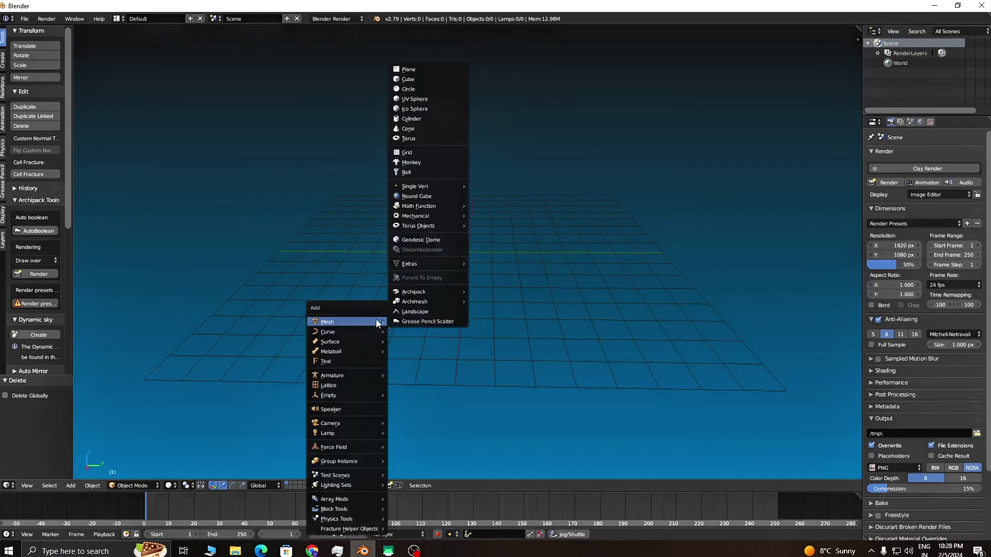
left_click(430, 81)
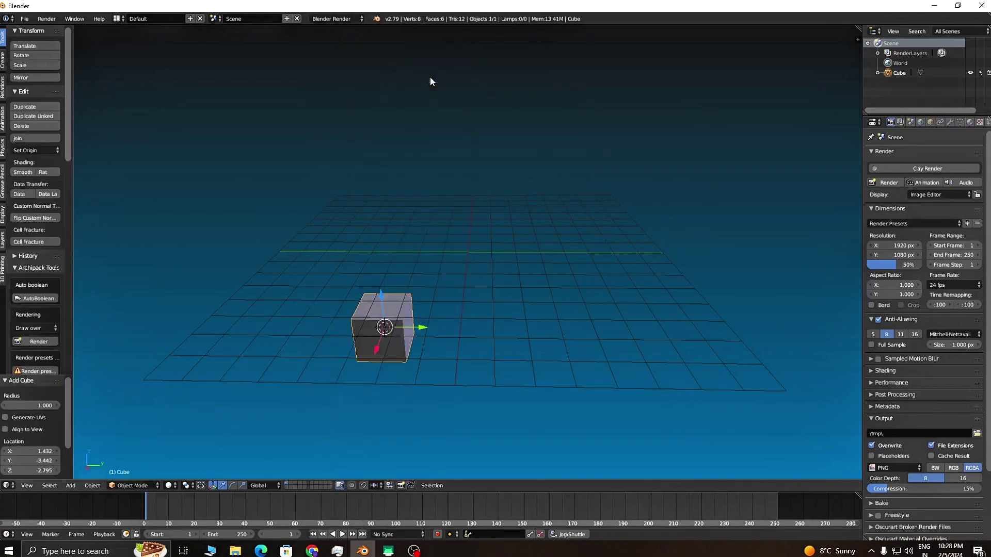
Move the cube along Y and X to the middle of the grid, and raise it about 0.98 along Z
left_click_drag(382, 307, 497, 268)
middle_click_drag(497, 267, 581, 255)
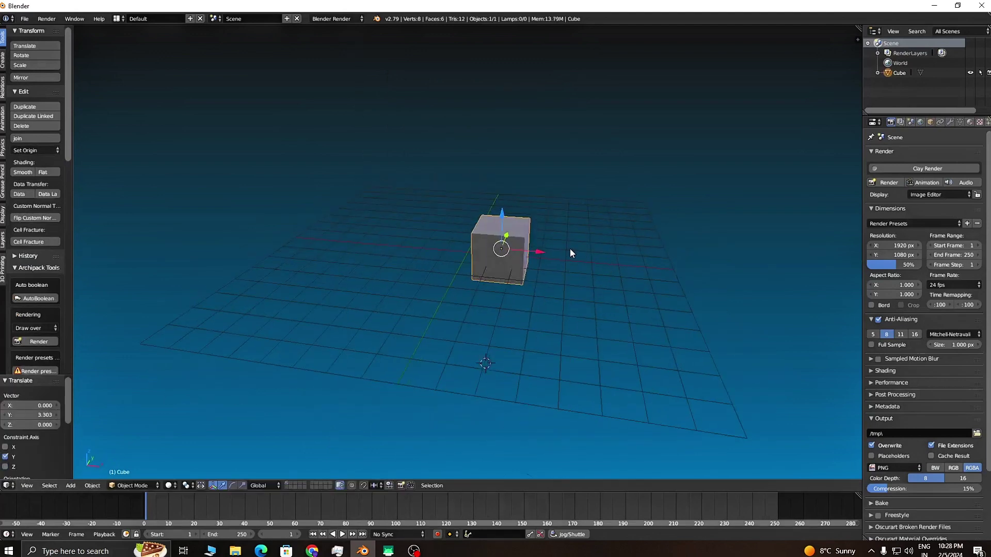
left_click_drag(544, 252, 503, 243)
middle_click_drag(534, 239, 500, 251)
scroll(534, 335, "up", 3)
left_click_drag(461, 222, 464, 190)
middle_click_drag(464, 190, 376, 254)
scroll(620, 305, "up", 4)
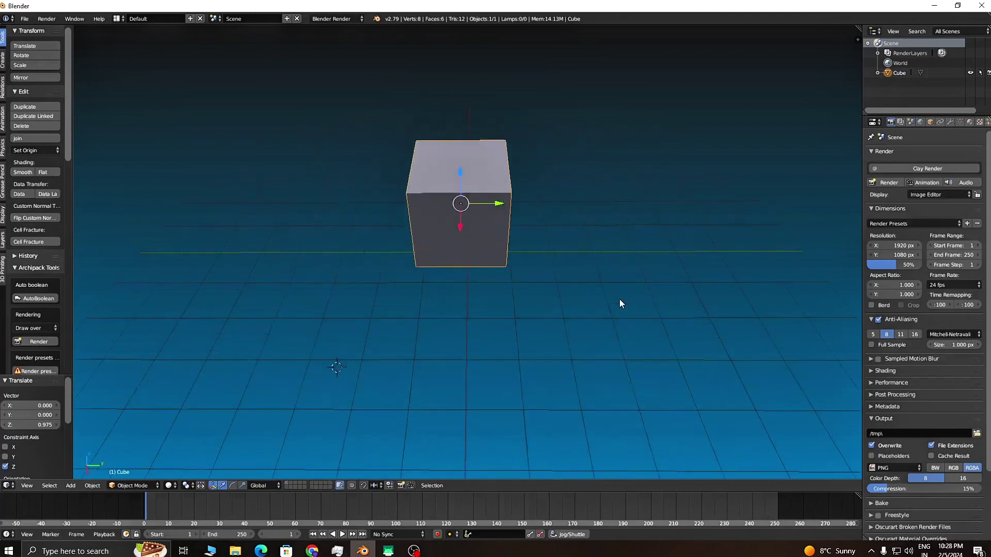
Scale the whole cube down uniformly to about 0.6 of its size
scroll(618, 265, "down", 6)
scroll(617, 264, "up", 2)
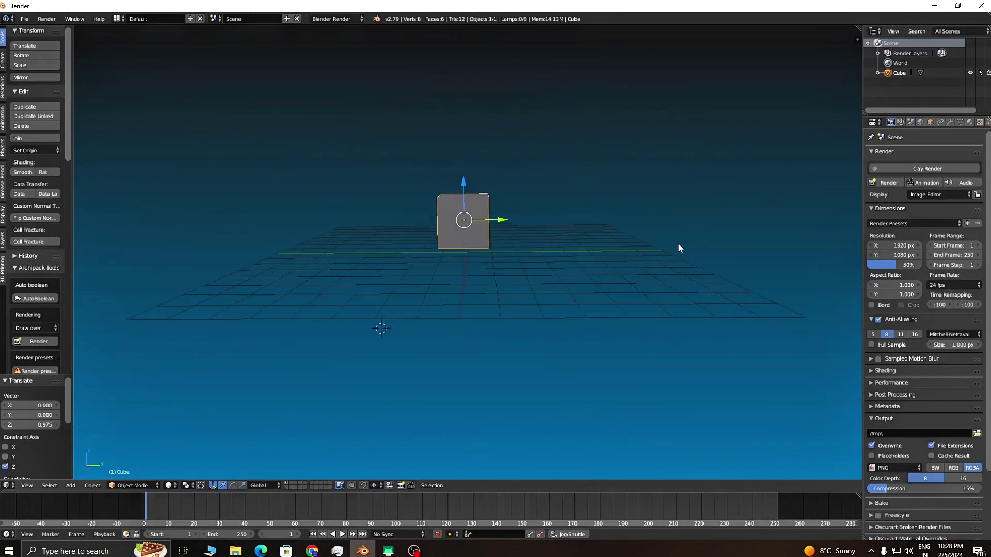
key("a")
key("a")
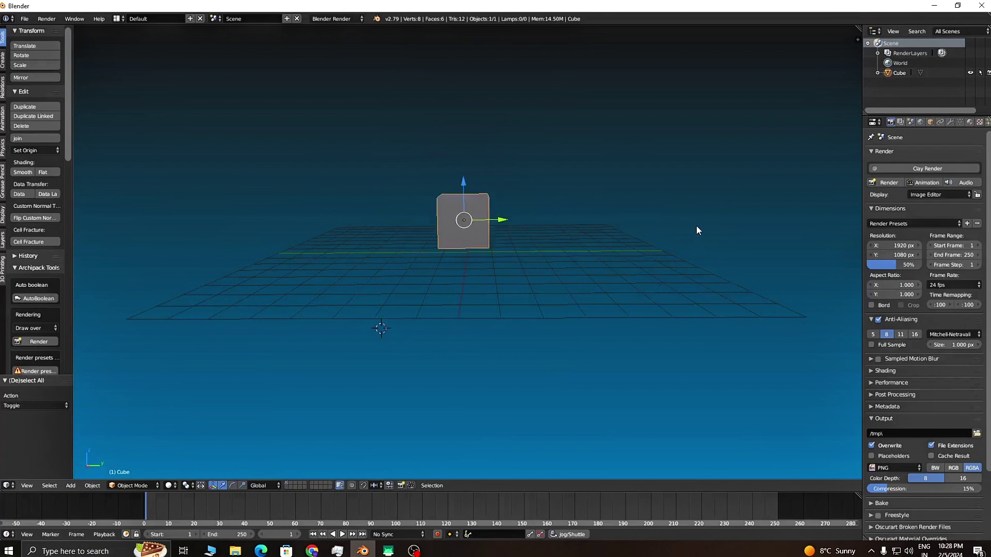
key("s")
left_click(624, 162)
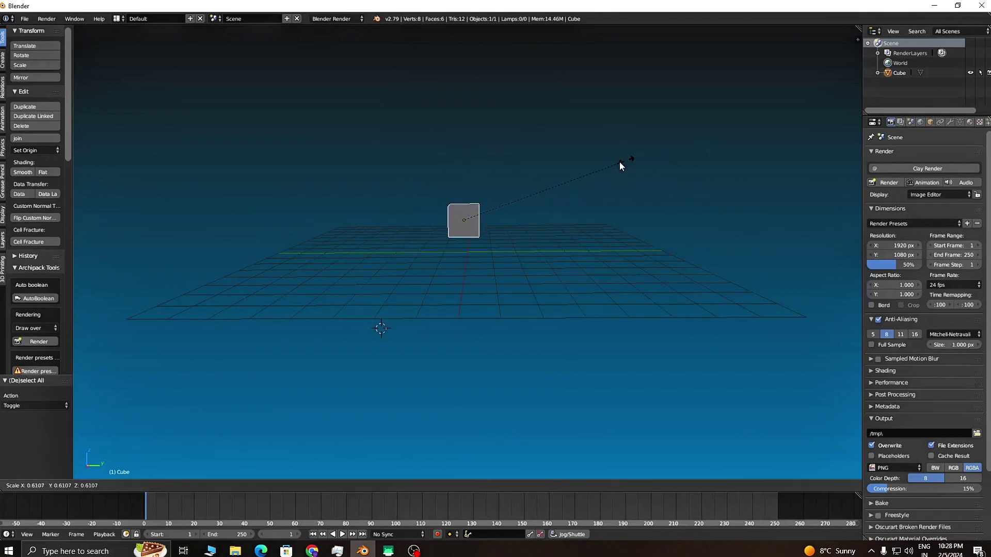
Lower the cube about 0.37 along Z so it rests on the grid
scroll(614, 243, "up", 5)
scroll(599, 279, "down", 3)
middle_click_drag(599, 279, 637, 313)
scroll(472, 367, "up", 4)
middle_click_drag(472, 370, 555, 303)
key("g")
key("z")
left_click(473, 234)
scroll(583, 283, "up", 3)
scroll(567, 297, "down", 4)
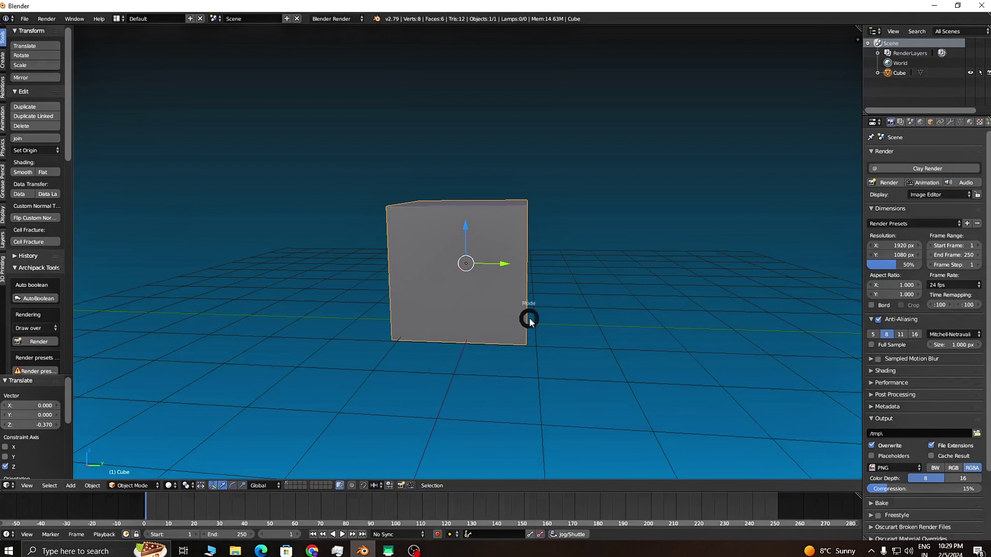
Switch the cube from Object Mode to Edit Mode
key("Tab")
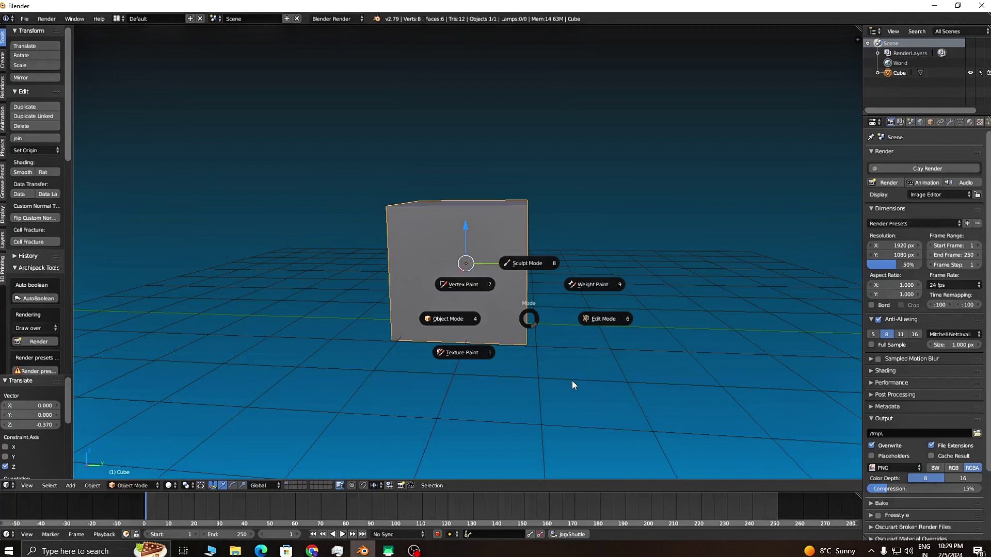
key("Escape")
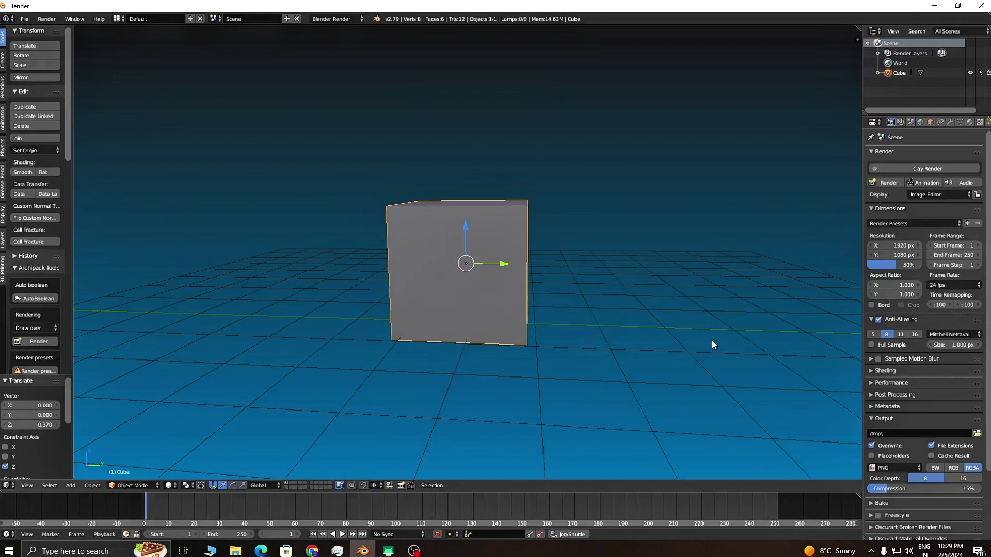
middle_click_drag(722, 340, 673, 333)
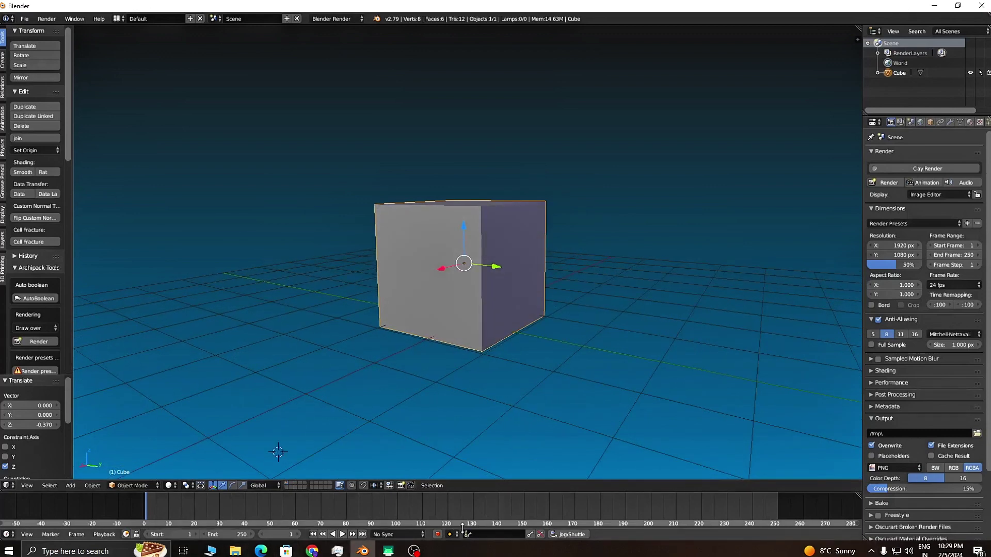
mouse_move(540, 361)
middle_mouse_down()
mouse_move(538, 370)
mouse_move(552, 366)
middle_mouse_up()
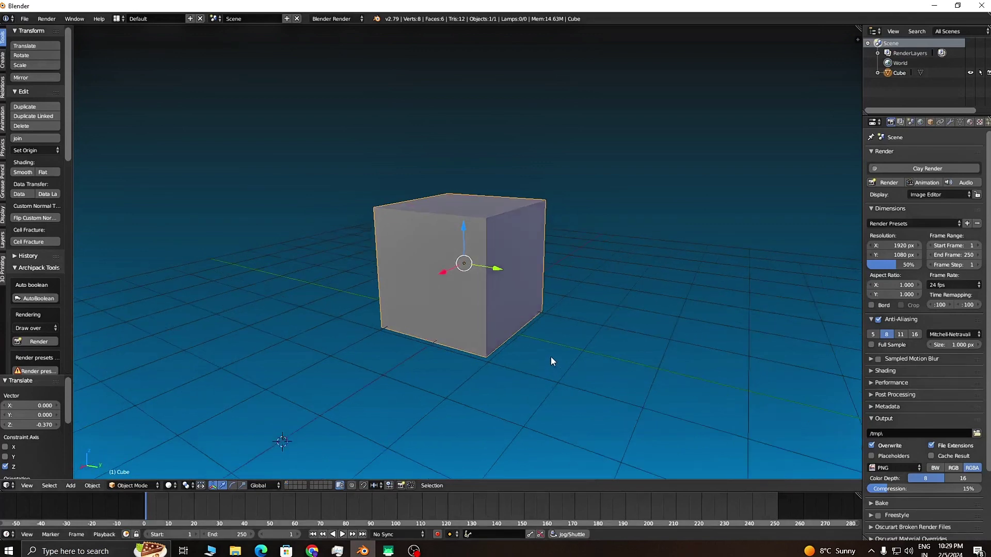
left_click(130, 489)
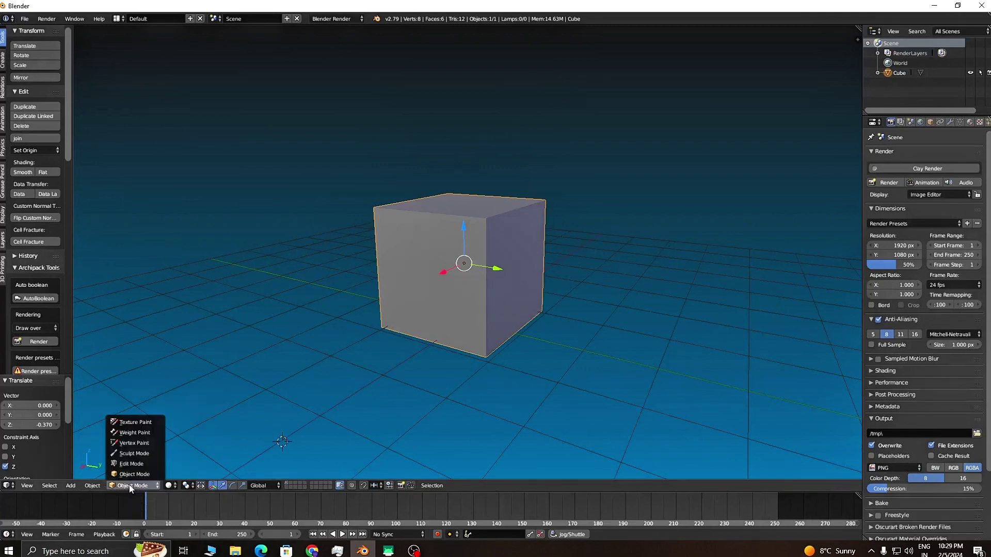
left_click(135, 463)
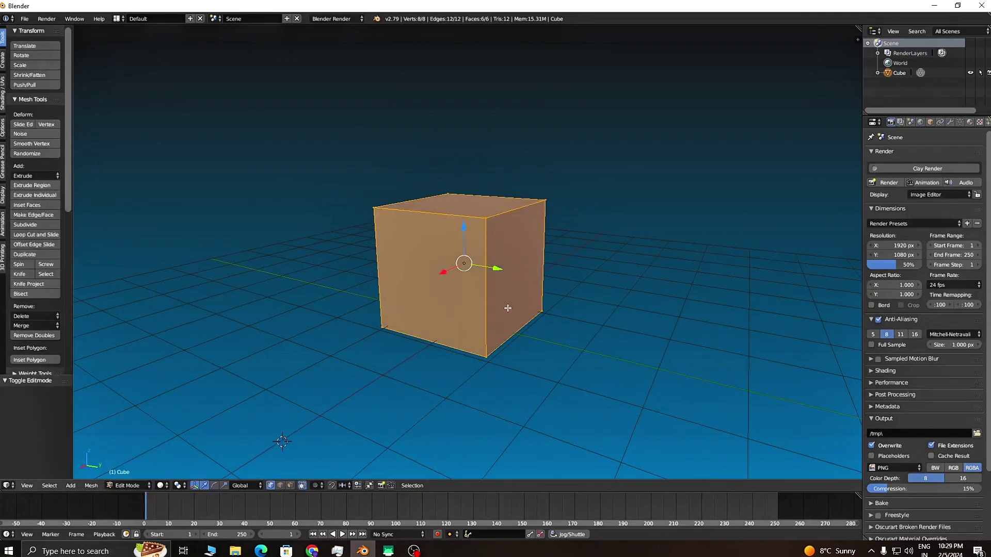
Clear the mesh selection, switch to edge selection and try to move the cube's nearest vertical edge along Y
scroll(567, 318, "up", 5)
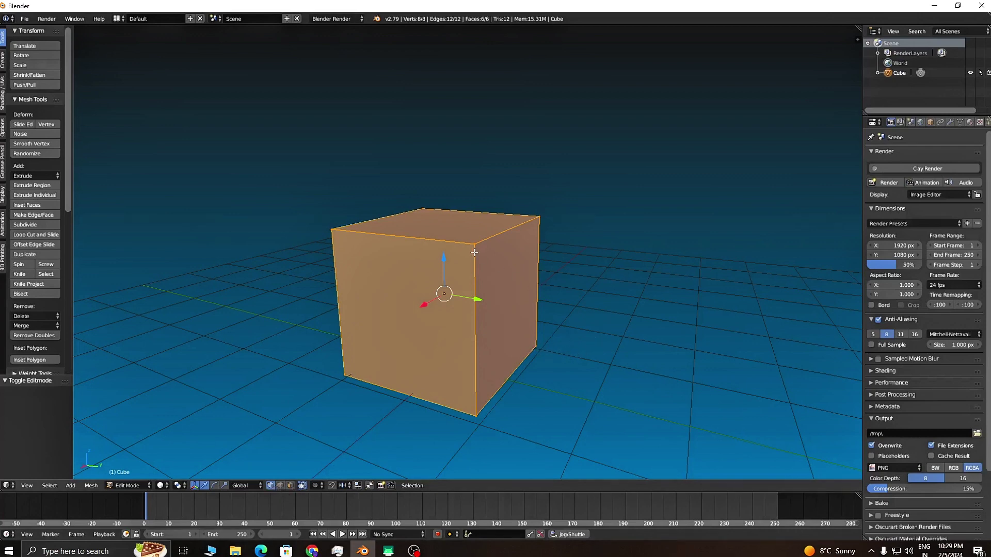
key("a")
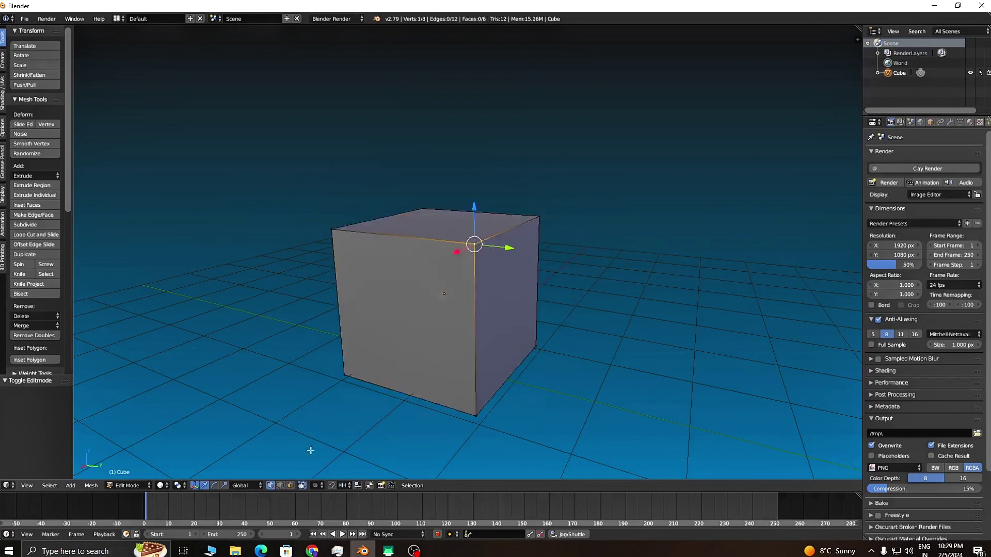
left_click(280, 485)
right_click(474, 273)
key("g")
key("y")
key("Escape")
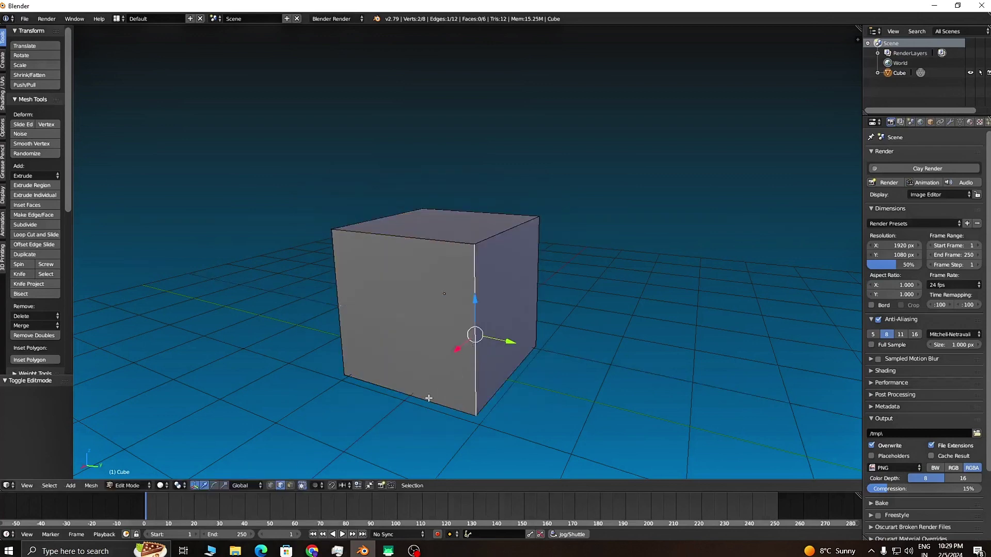
Switch to face selection and select the cube's side face on the positive Y side
left_click(290, 486)
right_click(496, 327)
scroll(570, 341, "up", 1)
scroll(570, 341, "down", 2)
middle_click_drag(581, 347, 626, 349)
scroll(614, 338, "down", 2)
middle_click_drag(516, 327, 473, 290)
scroll(540, 319, "up", 2)
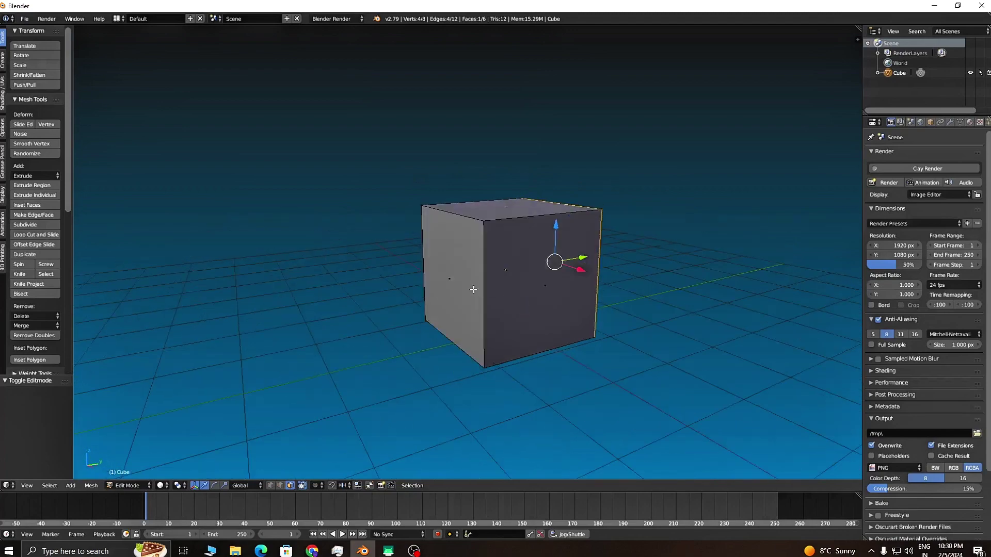
Select the cube's negative Y face and move it outward about 1.53 along Y
right_click(470, 277)
middle_click_drag(572, 303, 449, 277)
key("g")
key("y")
left_click(365, 277)
Pull the same end face further outward along Y, with a final shift of about -0.39
middle_click_drag(531, 376, 634, 282)
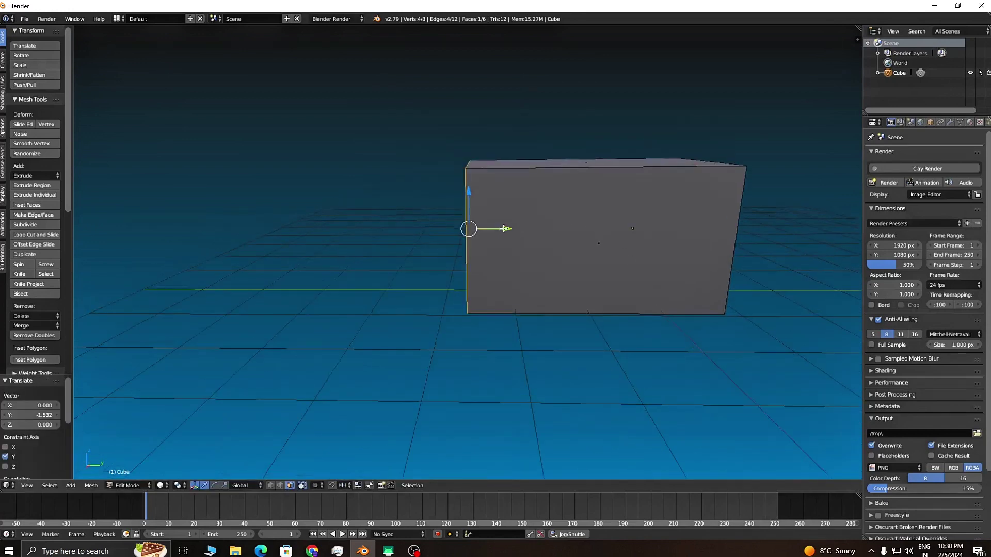
left_click_drag(505, 228, 480, 227)
mouse_move(521, 294)
middle_mouse_down()
mouse_move(531, 303)
mouse_move(519, 281)
middle_mouse_up()
left_click_drag(493, 244, 477, 240)
Extrude the selected end face outward by about 1.81 to add another box section
middle_click_drag(511, 323, 572, 323)
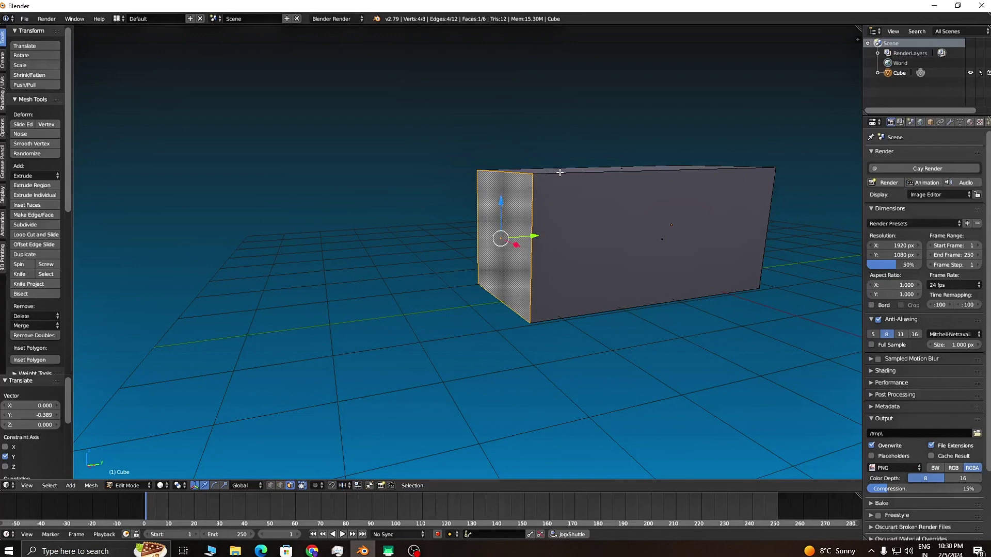
key("e")
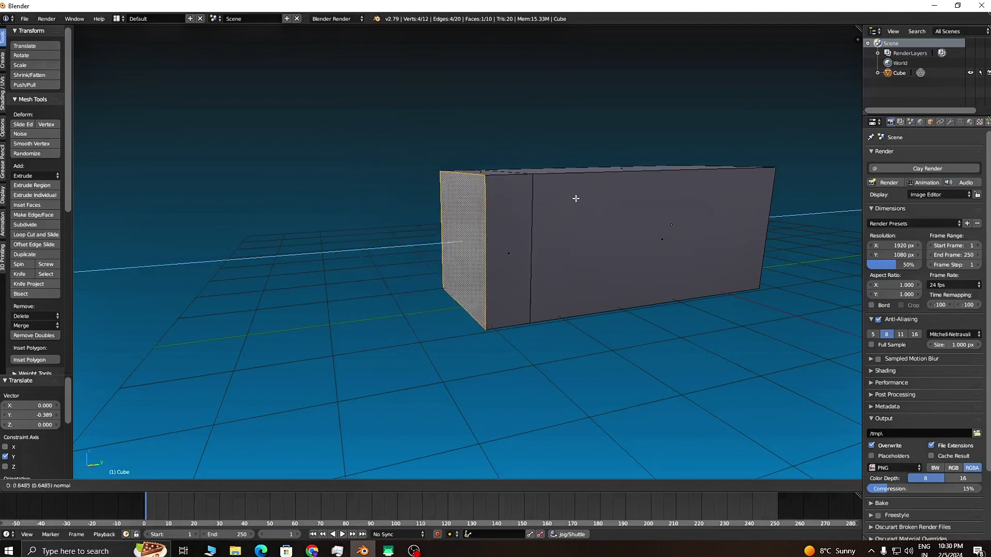
left_click(482, 217)
middle_click_drag(445, 271, 475, 265)
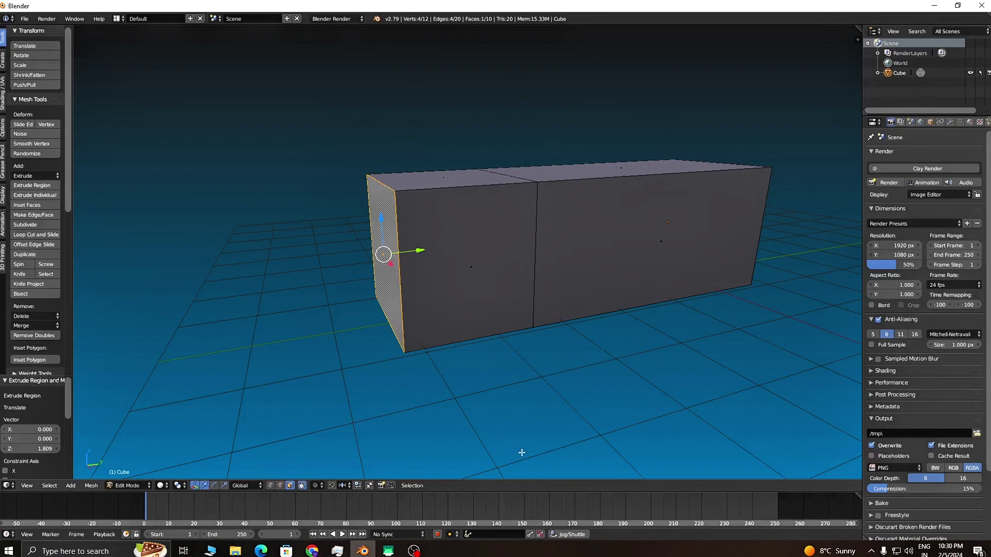
middle_click_drag(509, 201, 527, 213)
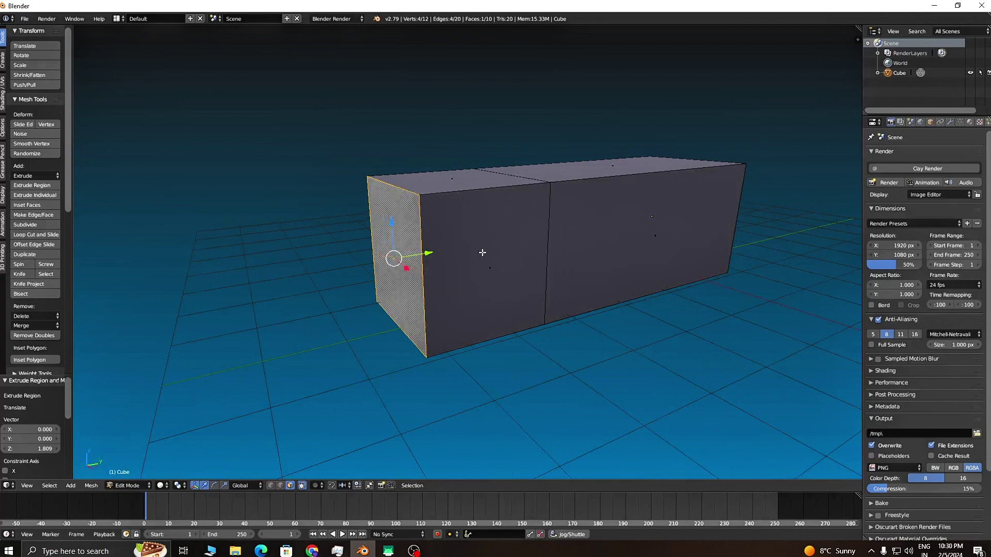
Switch to edge selection and lower the end face's upper edge along Z by about 1.04 and a further 0.09
middle_click_drag(505, 262, 442, 261)
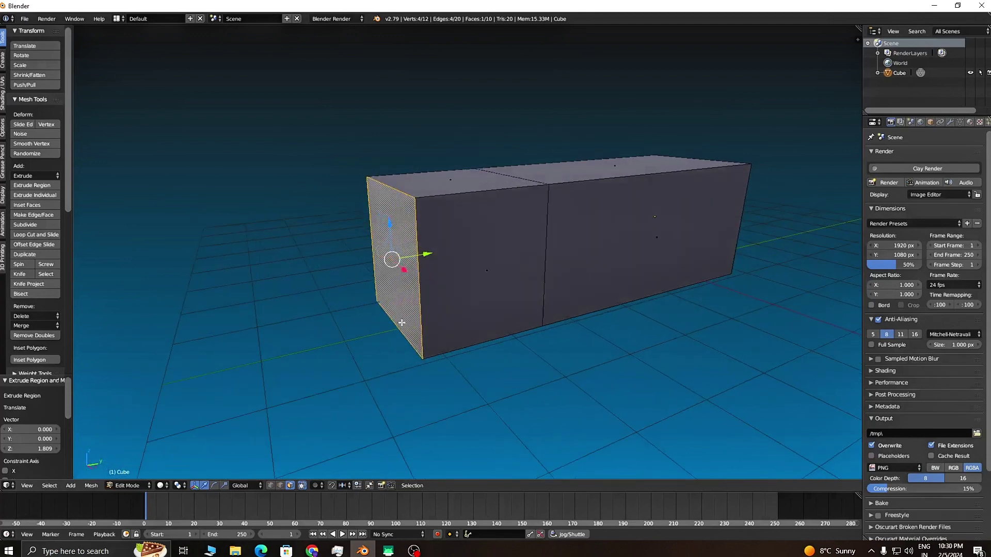
left_click(280, 486)
right_click(383, 181)
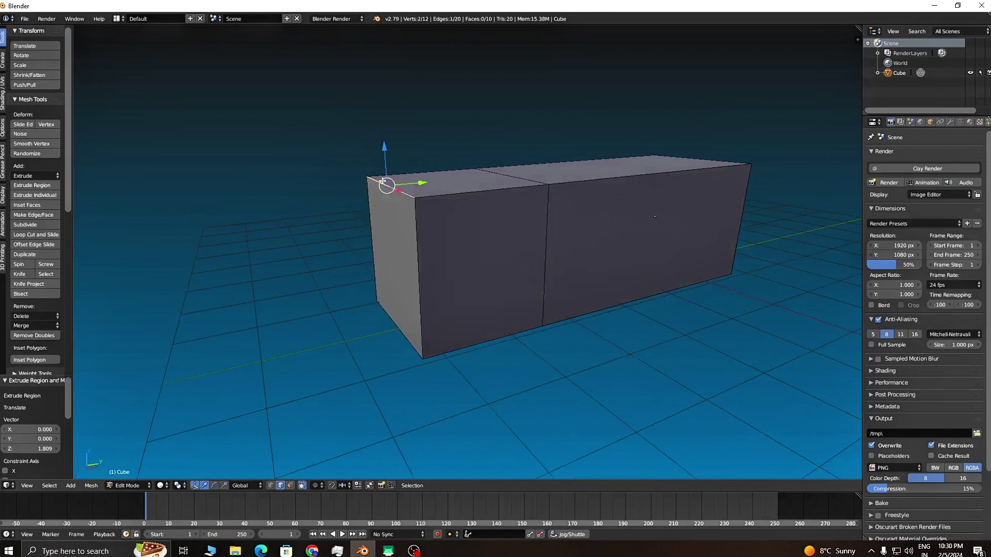
key("g")
key("z")
left_click(417, 276)
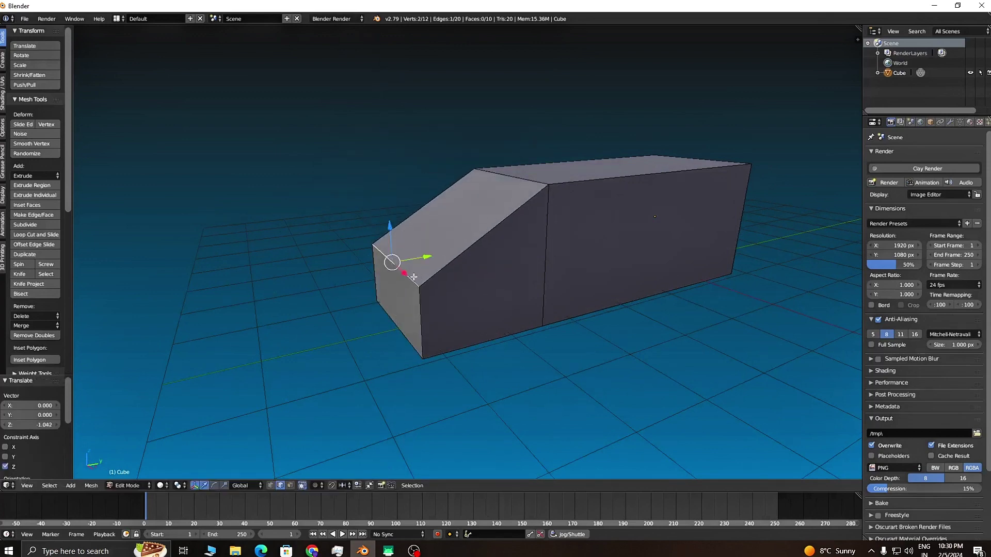
key("g")
key("z")
left_click(395, 227)
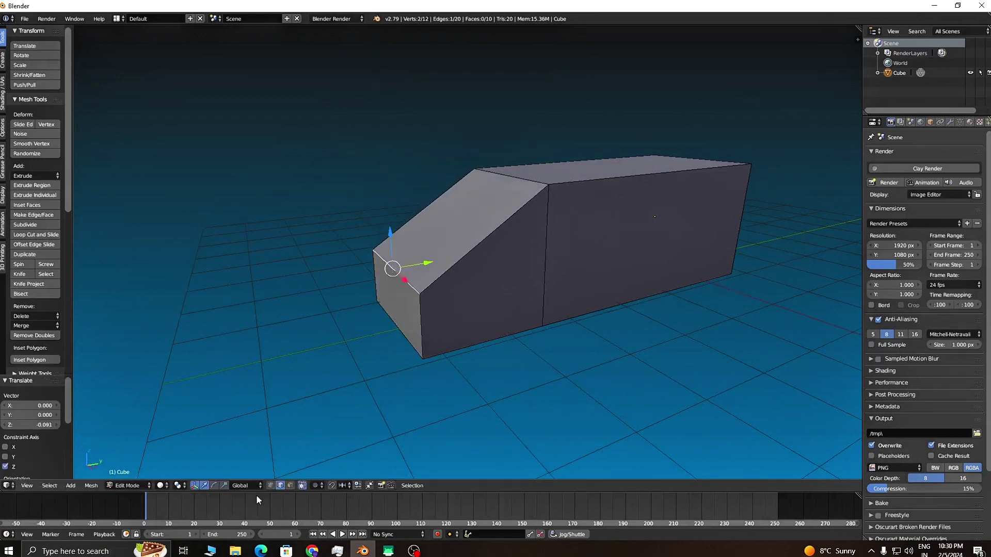
Select the shortened end face, move it inward about 0.86 along Y and raise it about 0.12 along Z
left_click(291, 486)
right_click(395, 290)
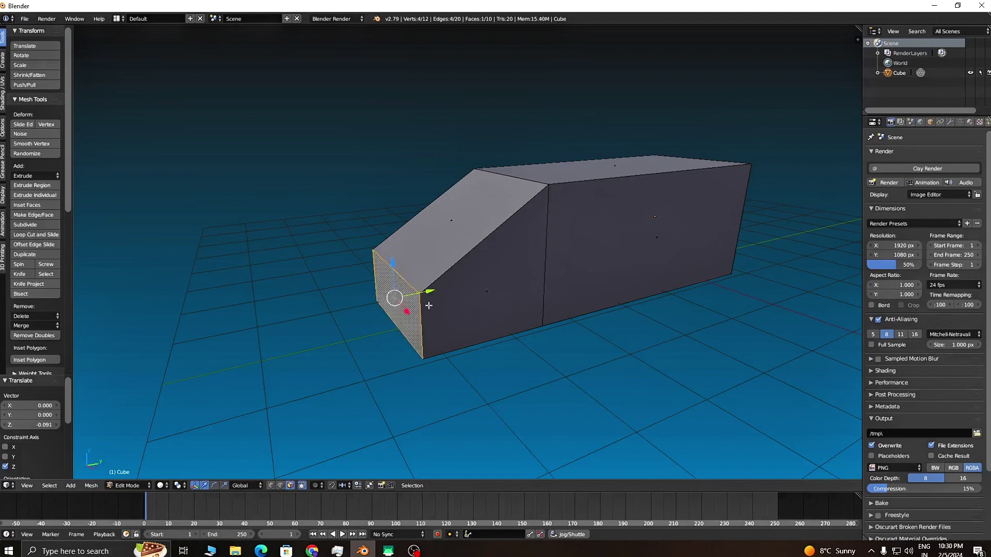
key("g")
key("y")
left_click(469, 264)
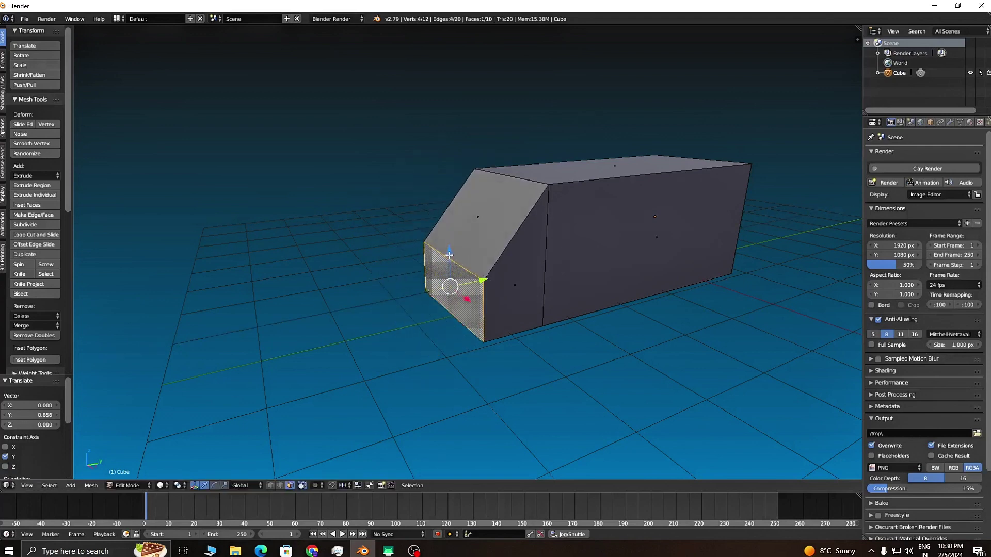
key("g")
key("z")
left_click(449, 250)
Extrude the raised end face outward by about 1.13 to form a low hood section
middle_click_drag(449, 250, 415, 226)
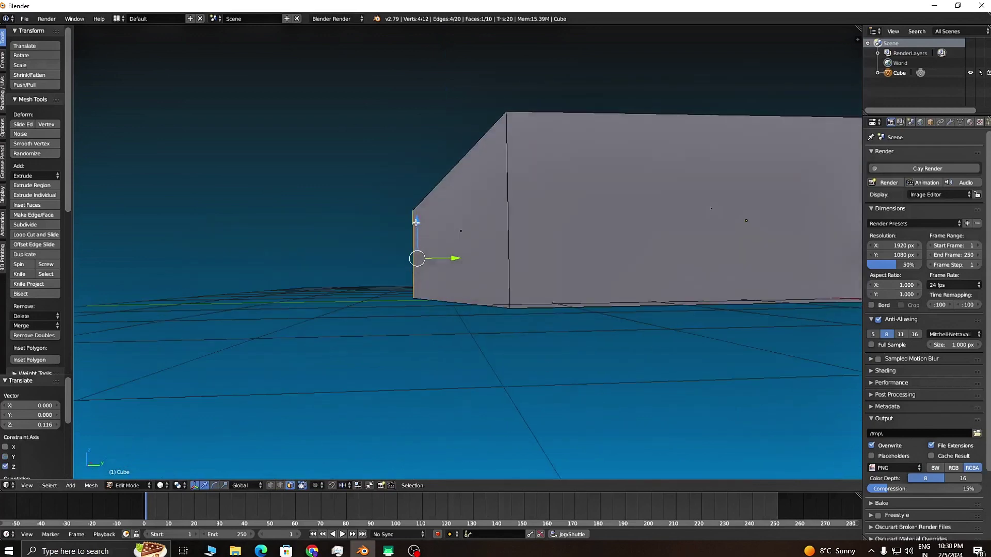
scroll(442, 314, "up", 2)
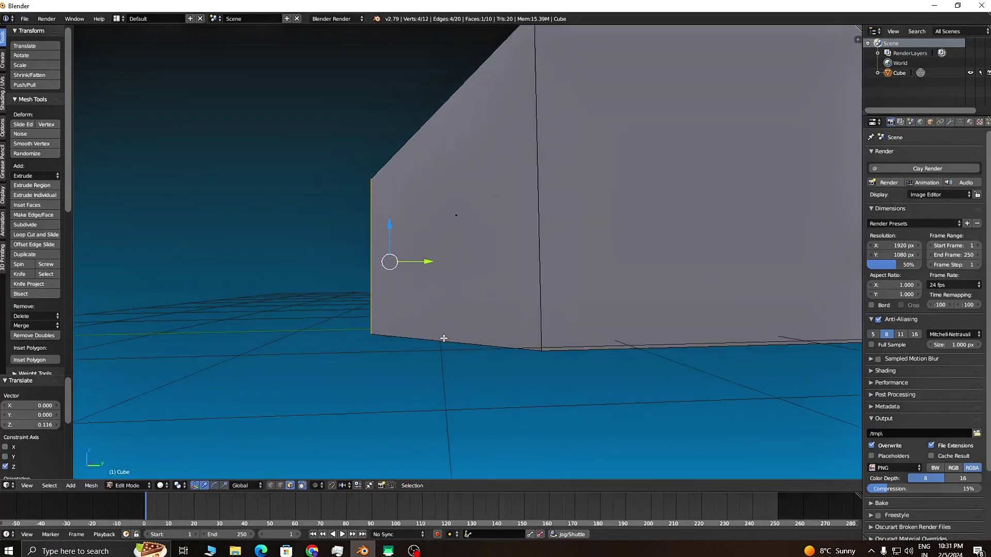
scroll(442, 320, "up", 2)
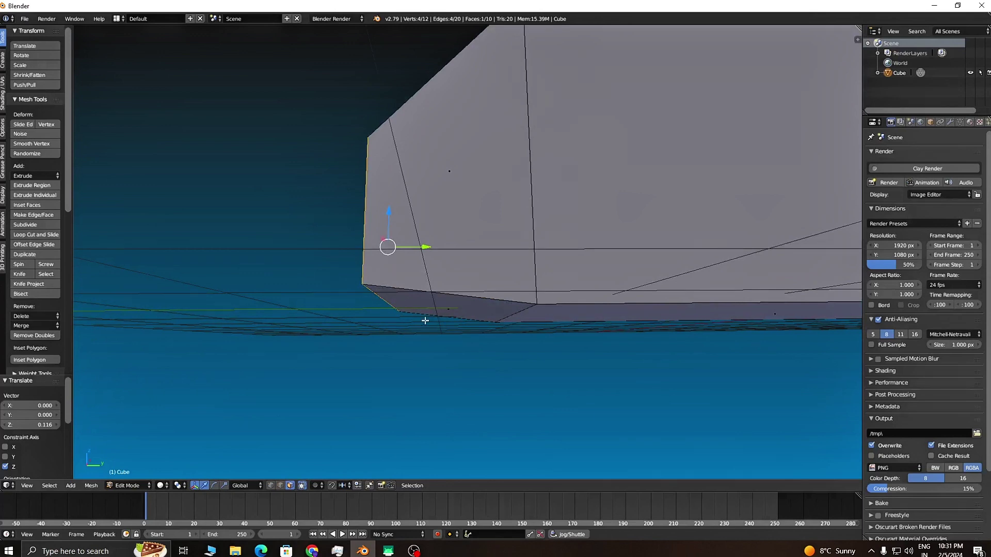
scroll(425, 320, "down", 5)
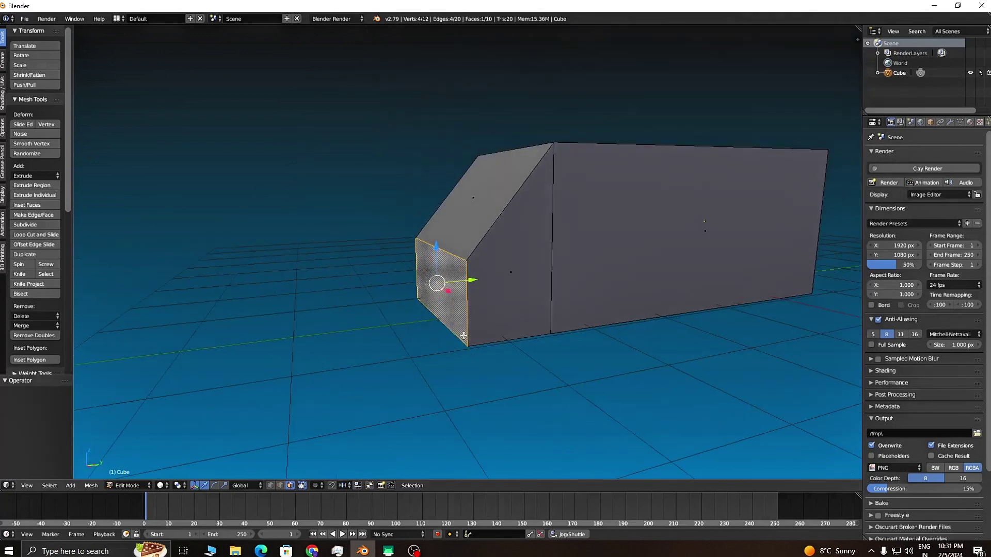
key("e")
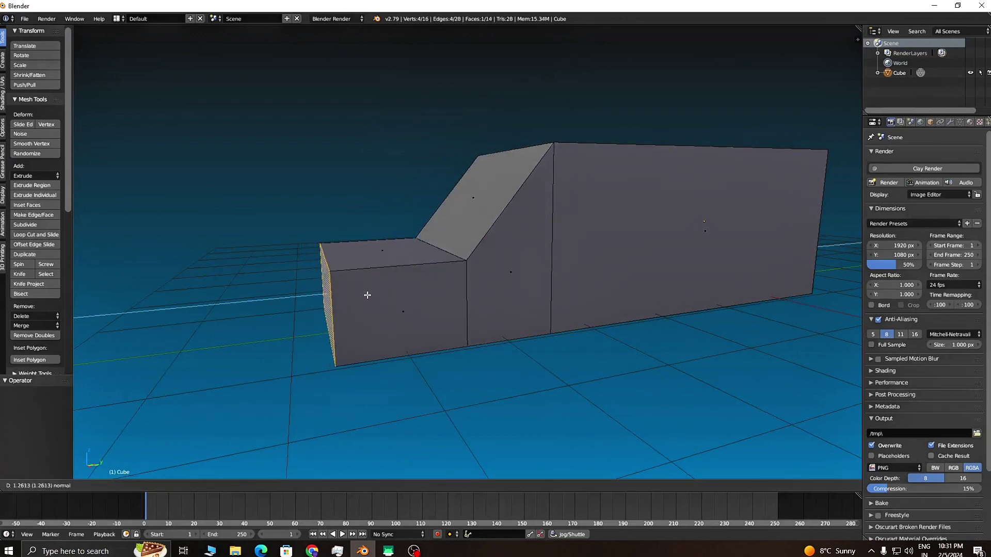
left_click(385, 294)
Select the edge between the hood and the sloped face, raise it along Z and shift it about 0.07 along Y
right_click(440, 246)
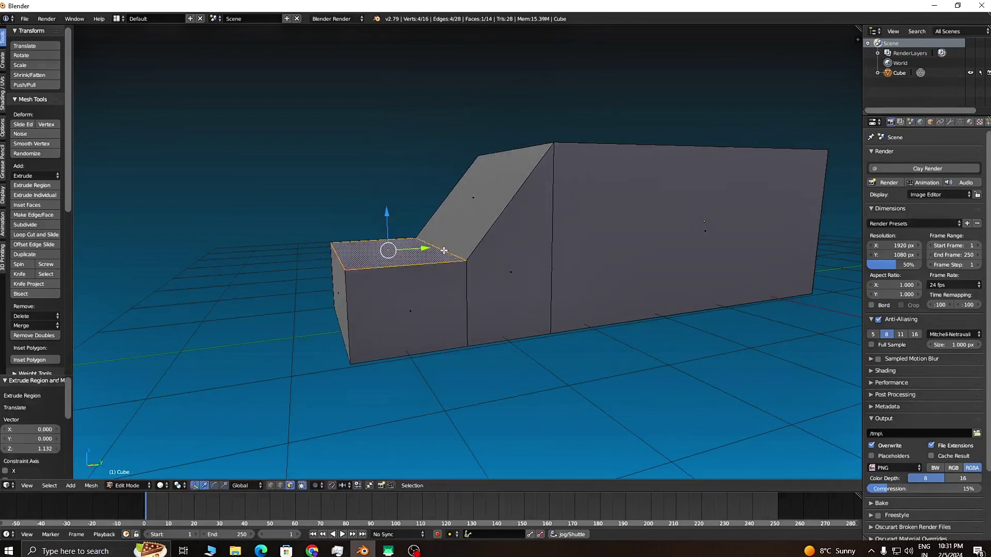
left_click(280, 486)
right_click(435, 248)
left_click(440, 221)
key("g")
key("z")
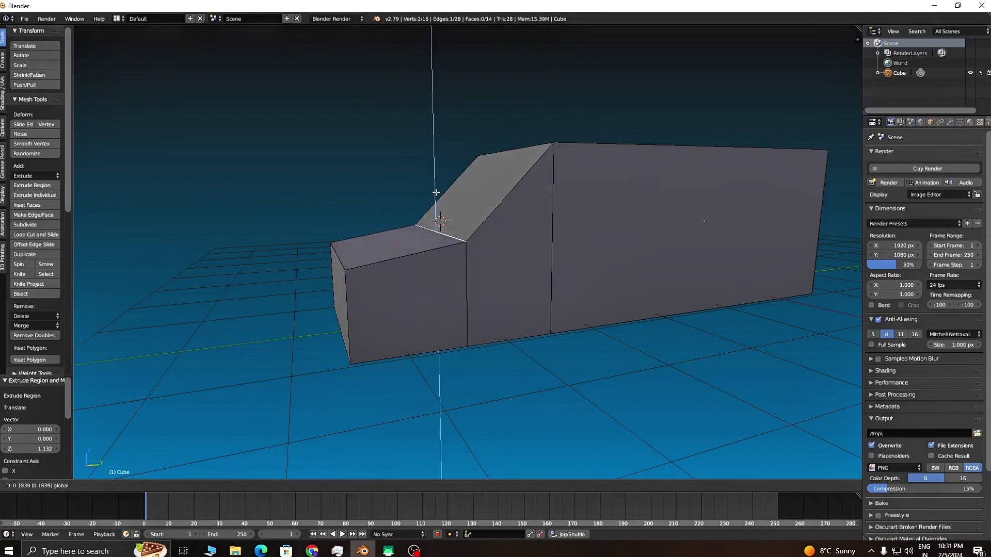
left_click(449, 207)
key("g")
key("y")
left_click(478, 230)
Switch to face selection and select the sloped windshield face, viewed from the front
middle_click_drag(511, 303, 657, 279)
scroll(457, 305, "up", 4)
mouse_move(456, 304)
middle_mouse_down()
mouse_move(487, 339)
mouse_move(445, 370)
mouse_move(465, 317)
mouse_move(550, 353)
mouse_move(527, 360)
mouse_move(517, 352)
mouse_move(593, 377)
mouse_move(608, 347)
mouse_move(607, 311)
middle_mouse_up()
scroll(446, 356, "up", 2)
left_click(288, 487)
right_click(545, 256)
middle_click_drag(662, 287, 359, 249)
scroll(495, 256, "up", 3)
middle_click_drag(428, 270, 436, 299)
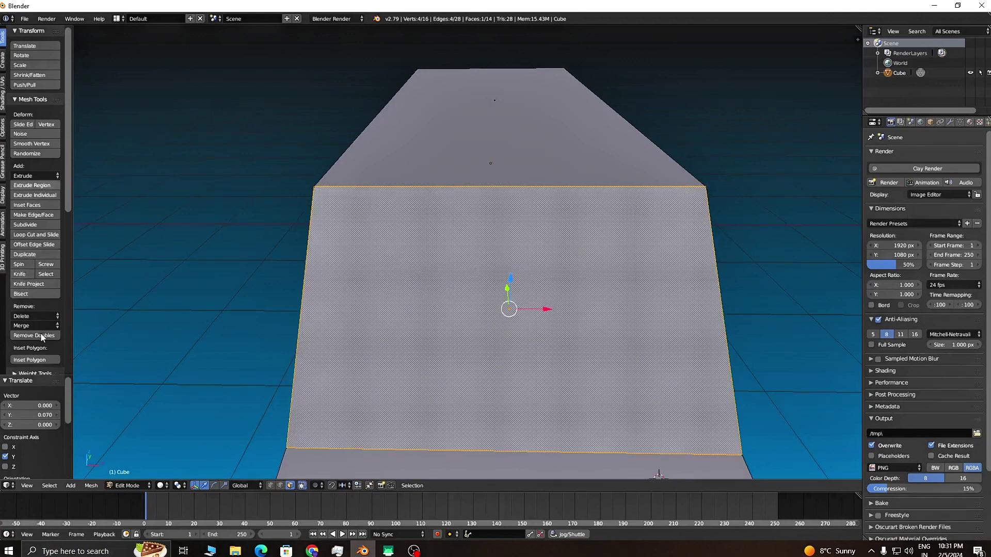
Knife-cut a closed four-sided outline just inside the windshield face's borders
left_click(23, 274)
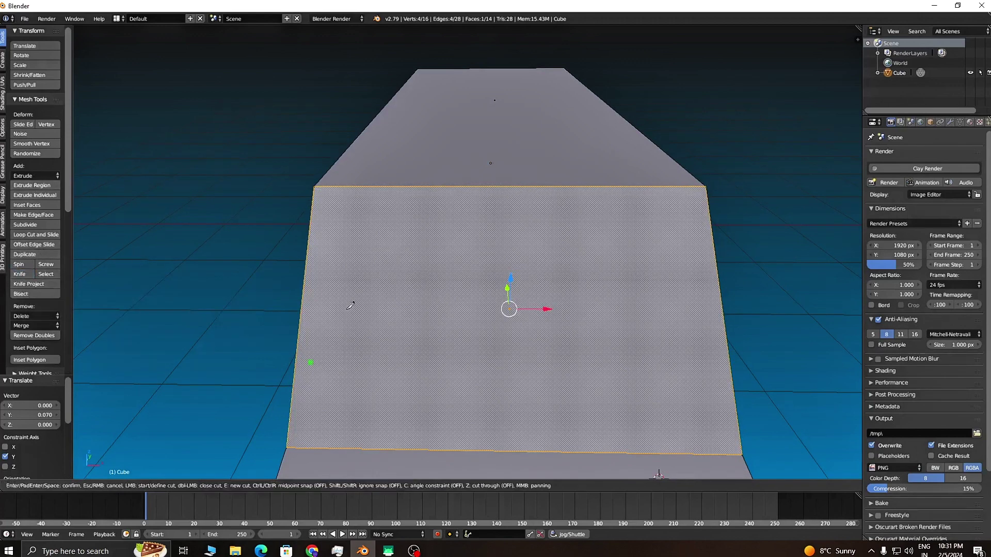
left_click(301, 435)
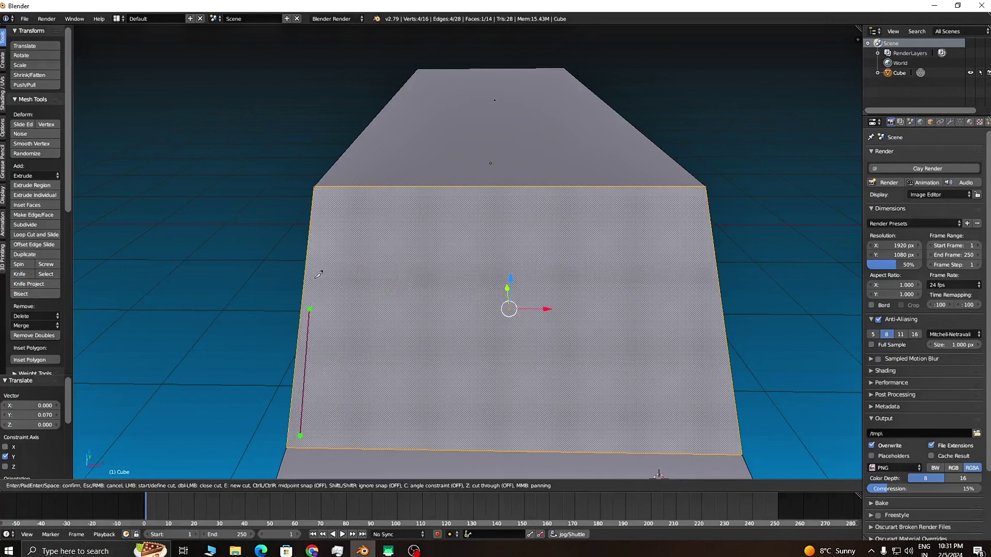
left_click(325, 198)
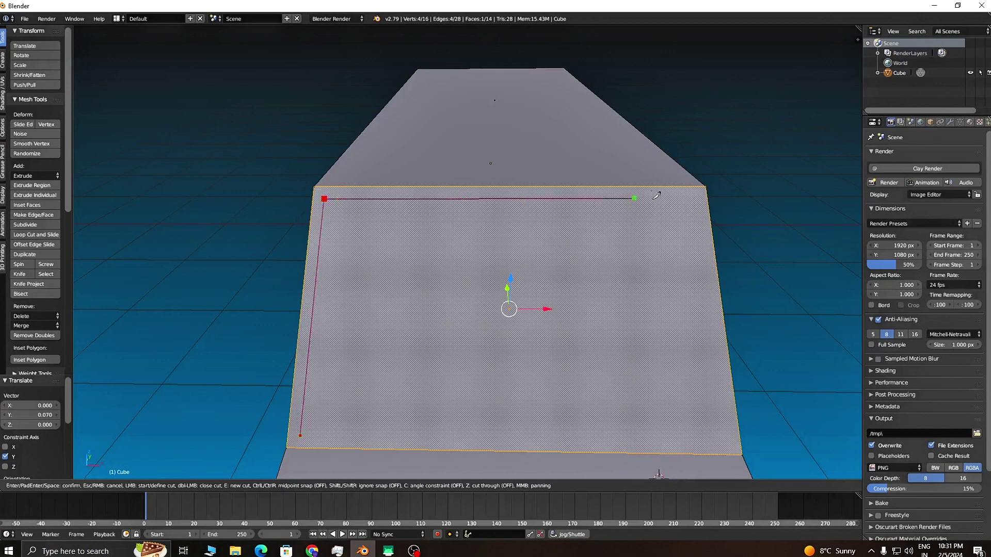
left_click(692, 197)
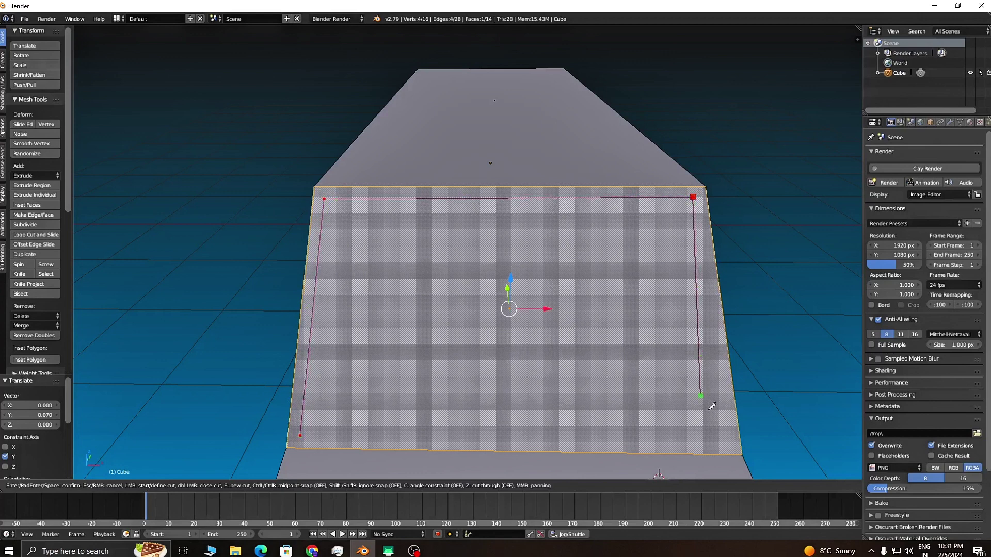
left_click(730, 443)
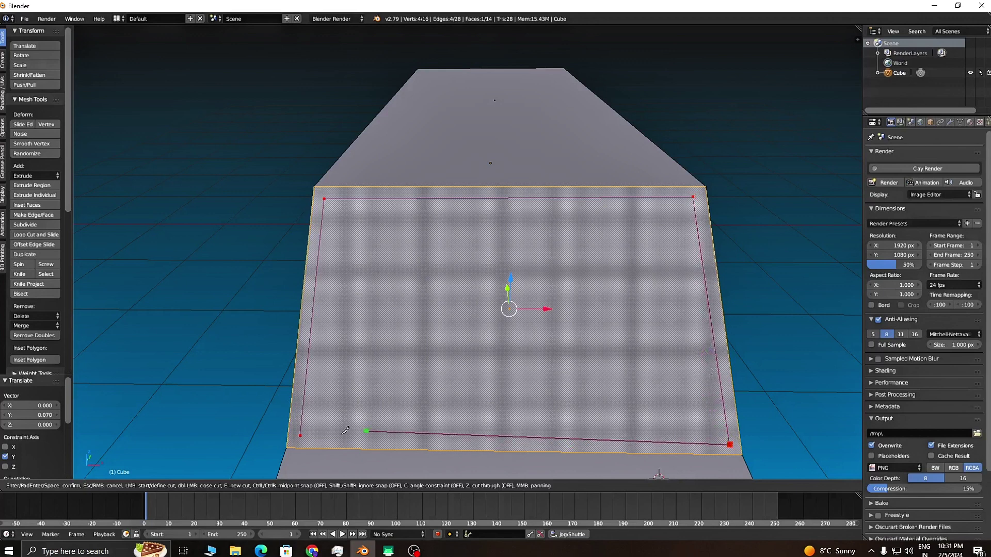
left_click(304, 433)
left_click(301, 435)
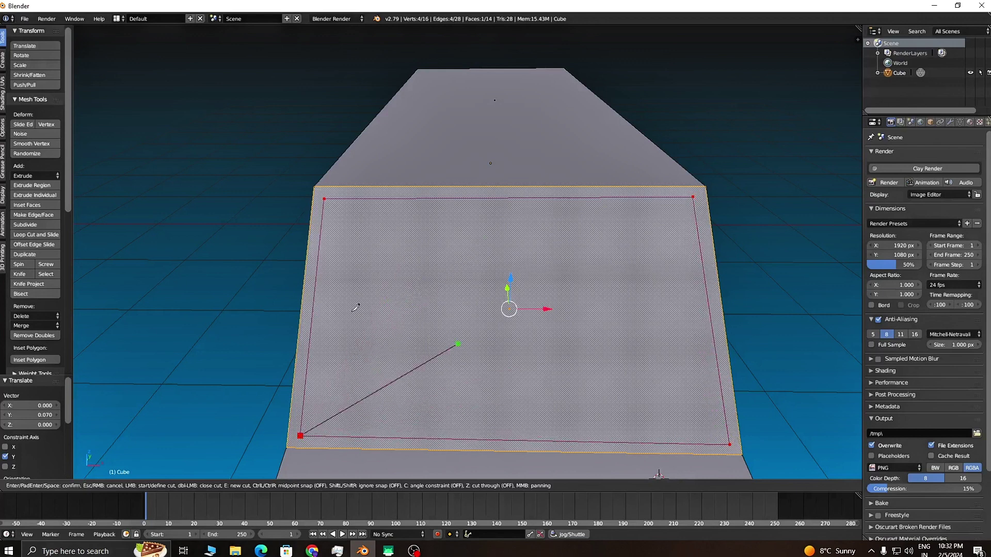
left_click(304, 434)
key("Return")
Knife-cut a closed hexagon into the middle of the long rear section's side face
middle_click_drag(804, 386, 706, 376)
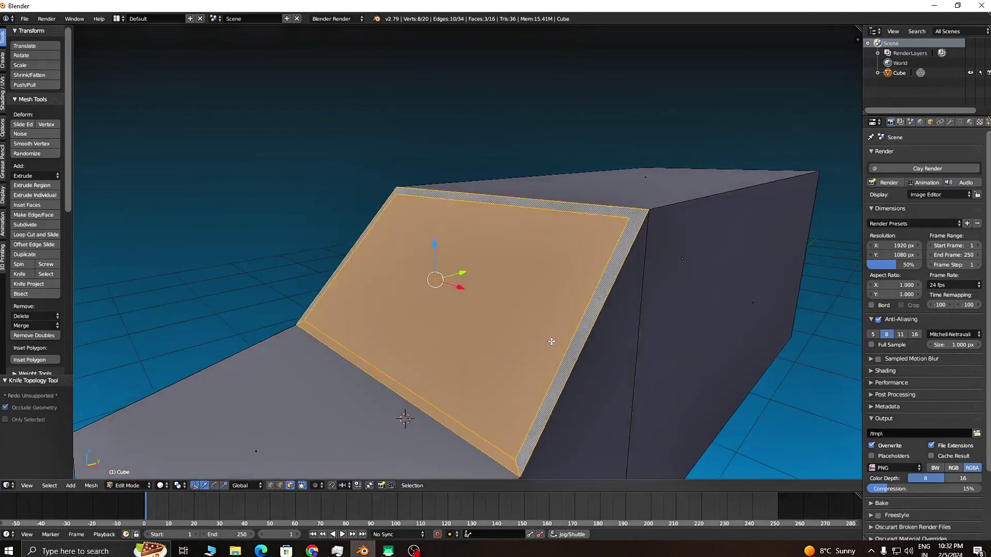
mouse_move(552, 342)
middle_mouse_down()
mouse_move(643, 348)
mouse_move(545, 330)
middle_mouse_up()
middle_click_drag(627, 335, 549, 359)
scroll(553, 367, "up", 3)
scroll(558, 382, "up", 1)
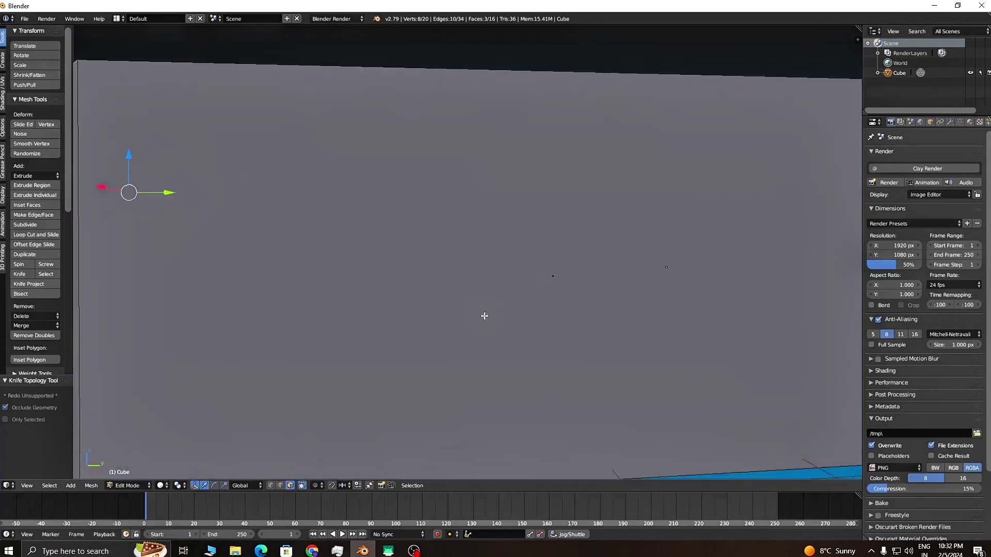
scroll(482, 317, "down", 6)
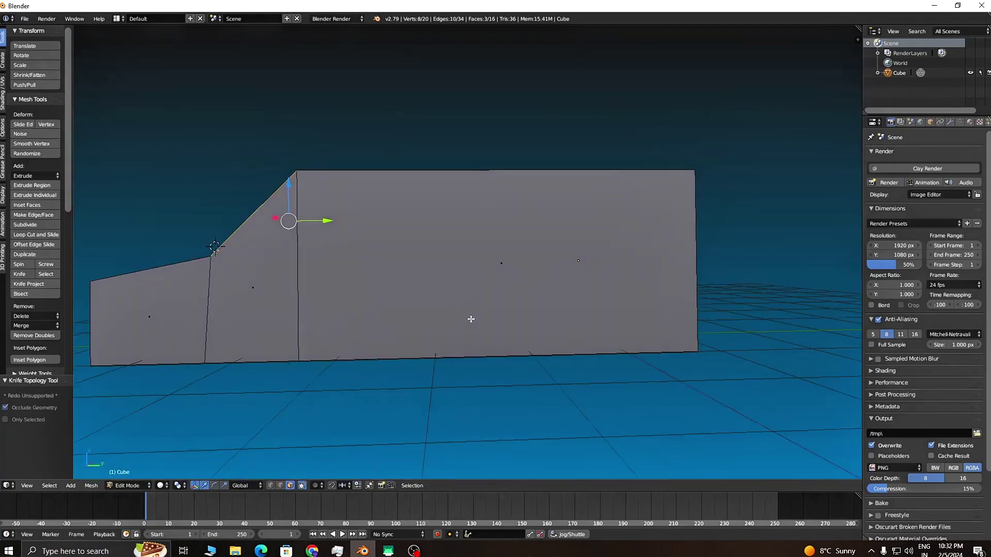
left_click(19, 274)
left_click(420, 250)
left_click(467, 226)
left_click(537, 251)
left_click(541, 314)
left_click(484, 324)
left_click(424, 310)
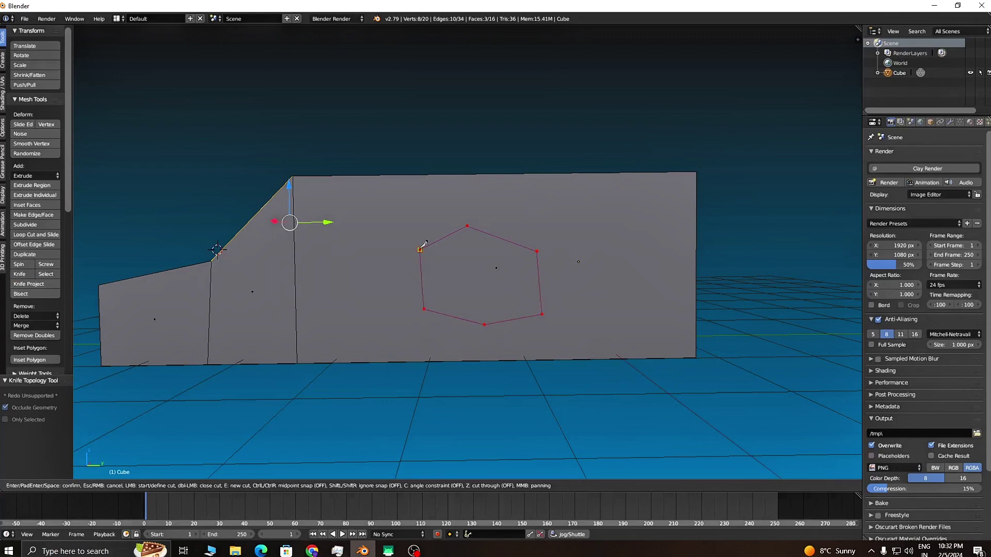
left_click(419, 250)
key("Return")
Check the faces made by the hexagon cut by selecting the hexagon and its surrounding side faces in turn
scroll(502, 305, "up", 4)
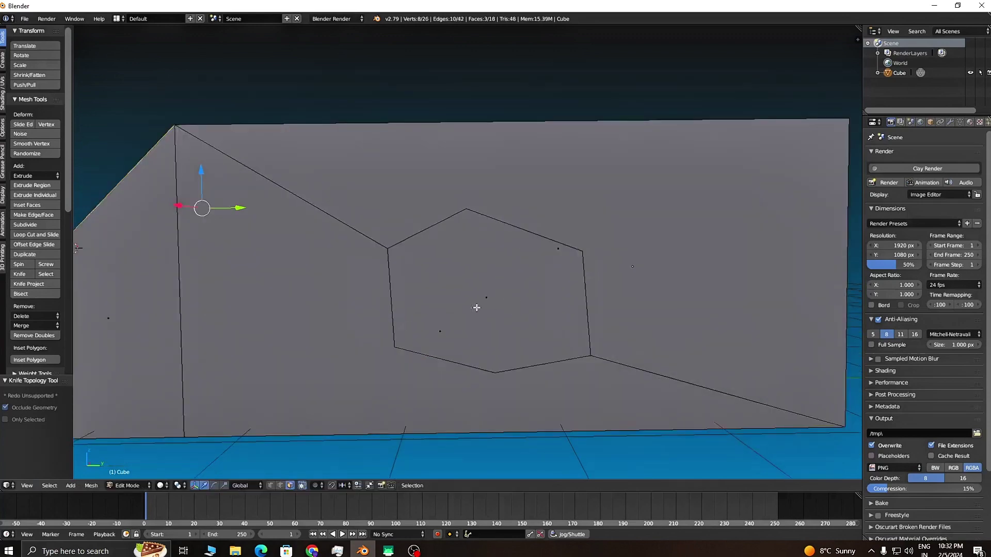
right_click(510, 285)
mouse_move(537, 306)
middle_mouse_down()
mouse_move(594, 304)
mouse_move(541, 305)
middle_mouse_up()
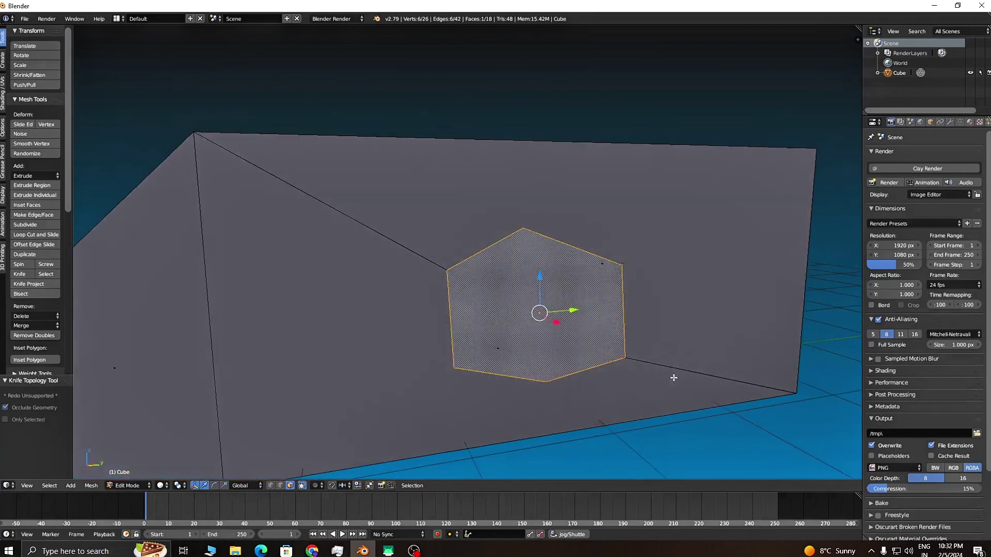
middle_click_drag(672, 377, 640, 279)
right_click(634, 251)
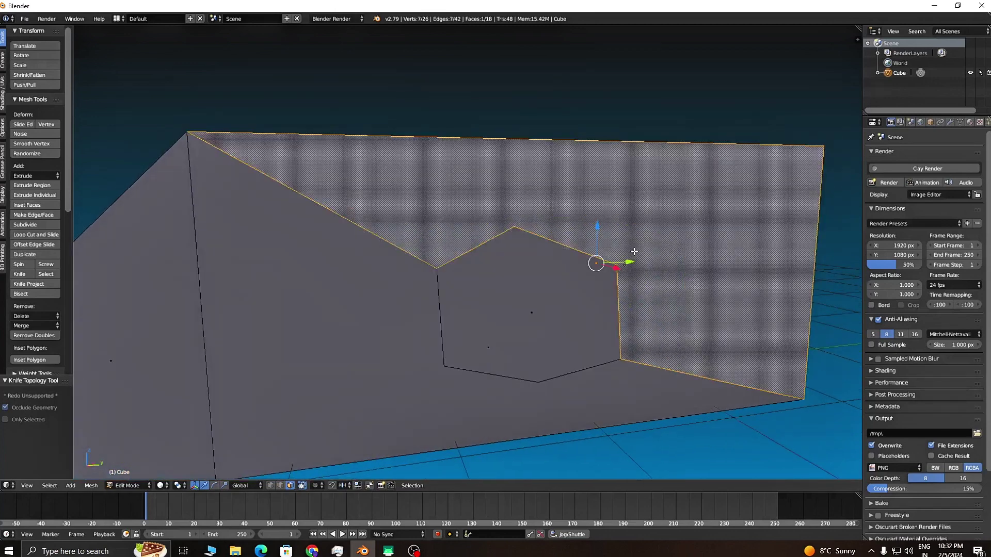
right_click(381, 373)
right_click(520, 311)
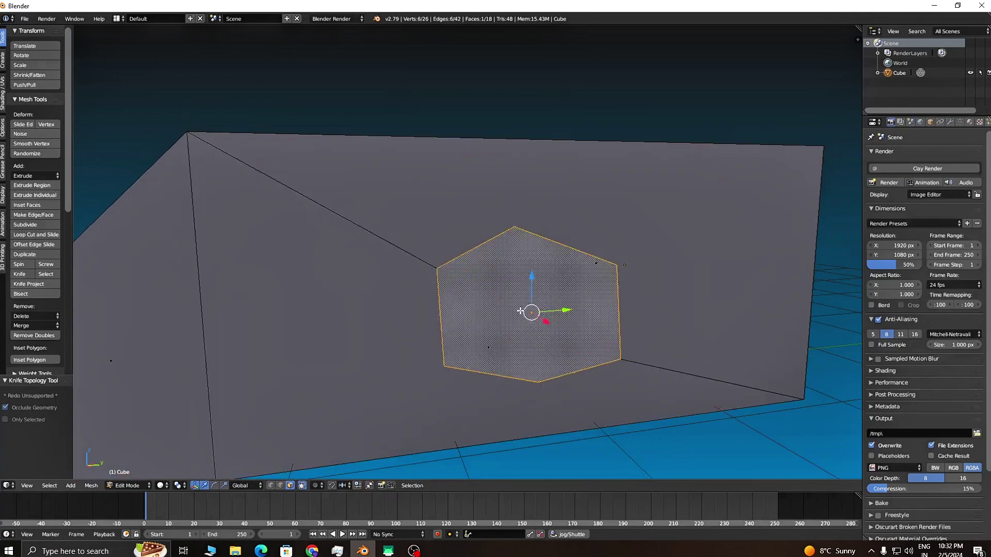
middle_click_drag(530, 385, 523, 383)
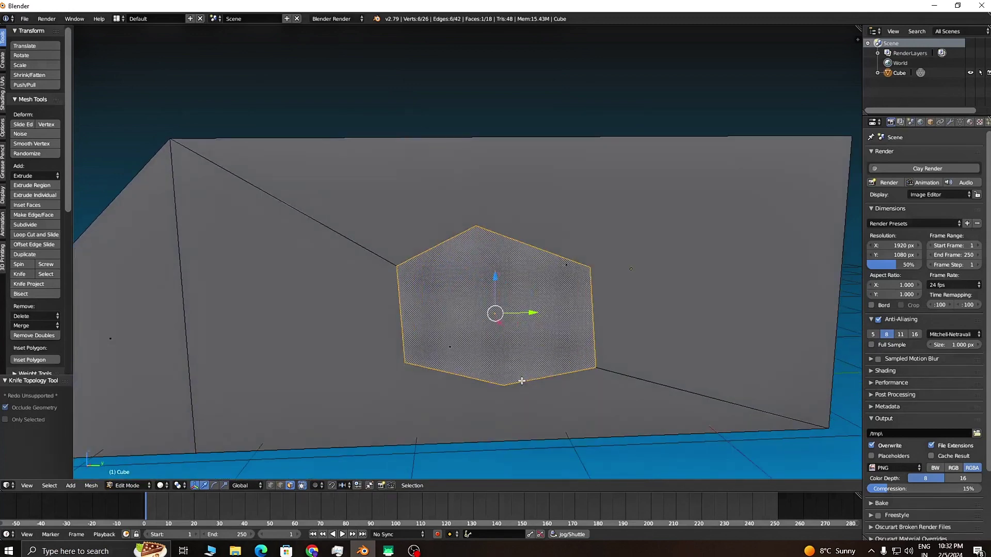
Undo the side face selections and the hexagon knife cut
key("ctrl+z")
key("ctrl+z")
key("ctrl+shift+z")
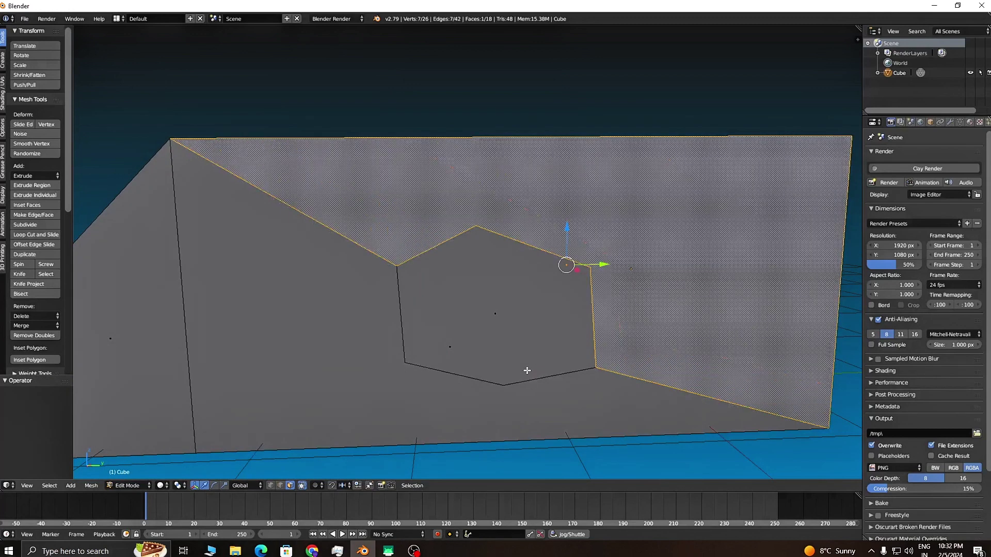
key("ctrl+shift+z")
key("ctrl+z")
key("ctrl+z")
key("ctrl+z")
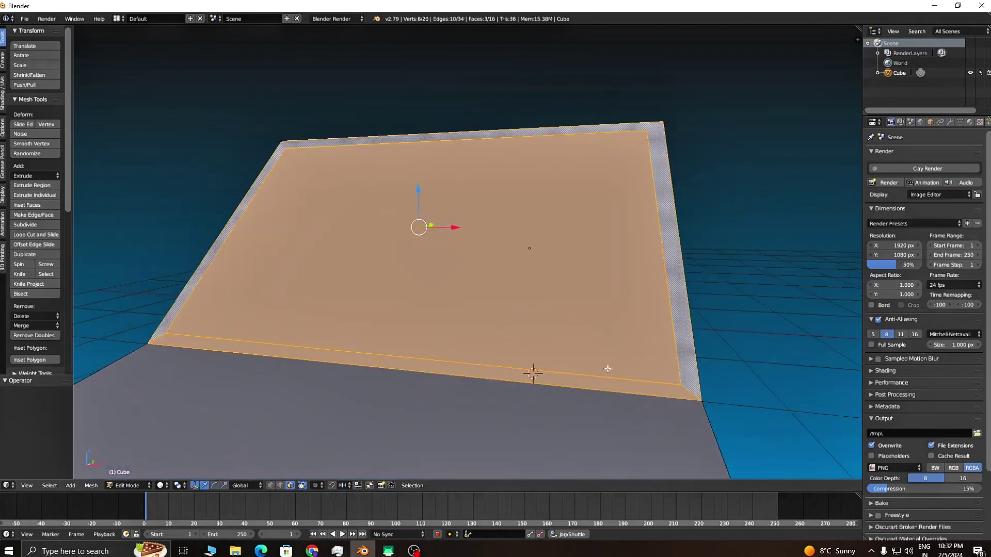
Select only the inner windshield face enclosed by the knife-cut outline
middle_click_drag(608, 369, 510, 281)
right_click(508, 278)
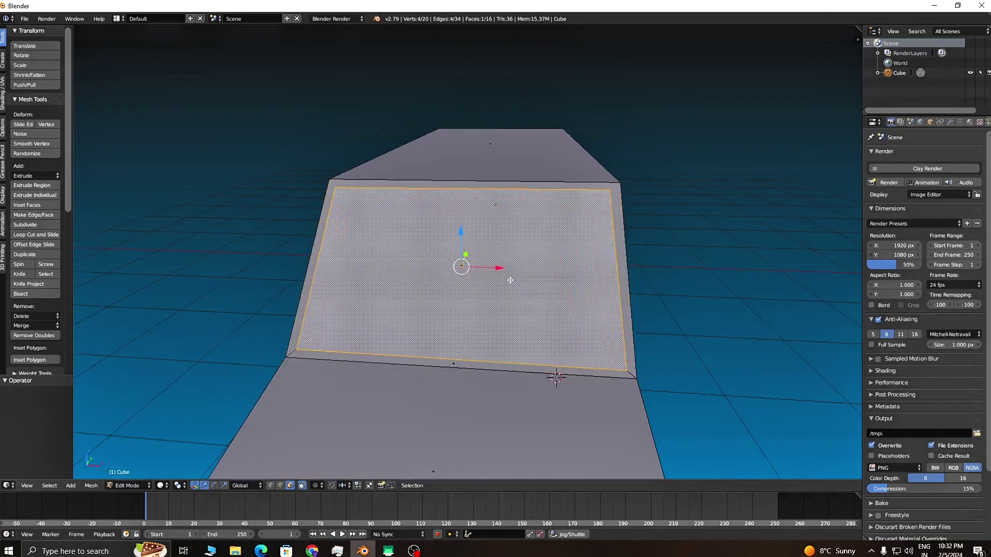
middle_click_drag(590, 313, 582, 314)
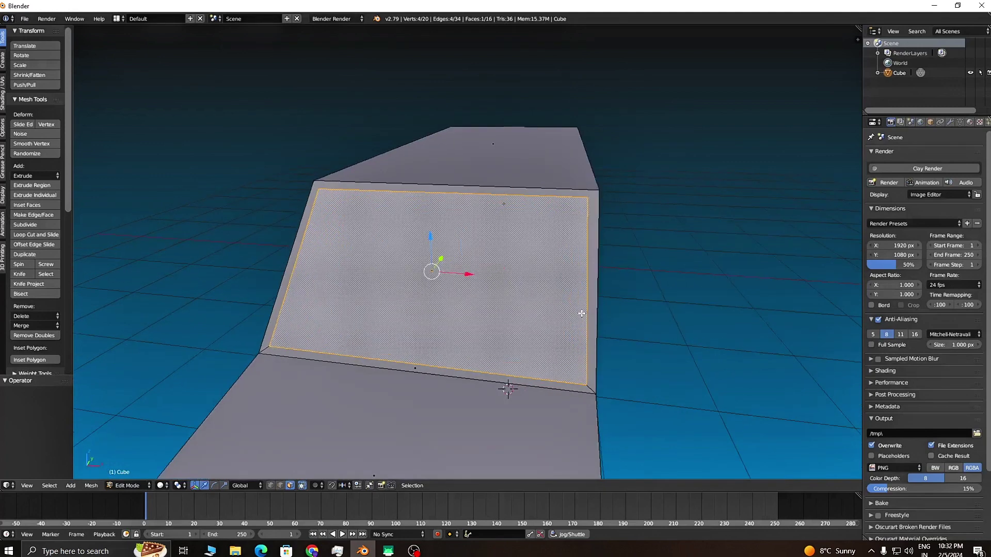
scroll(593, 306, "down", 3)
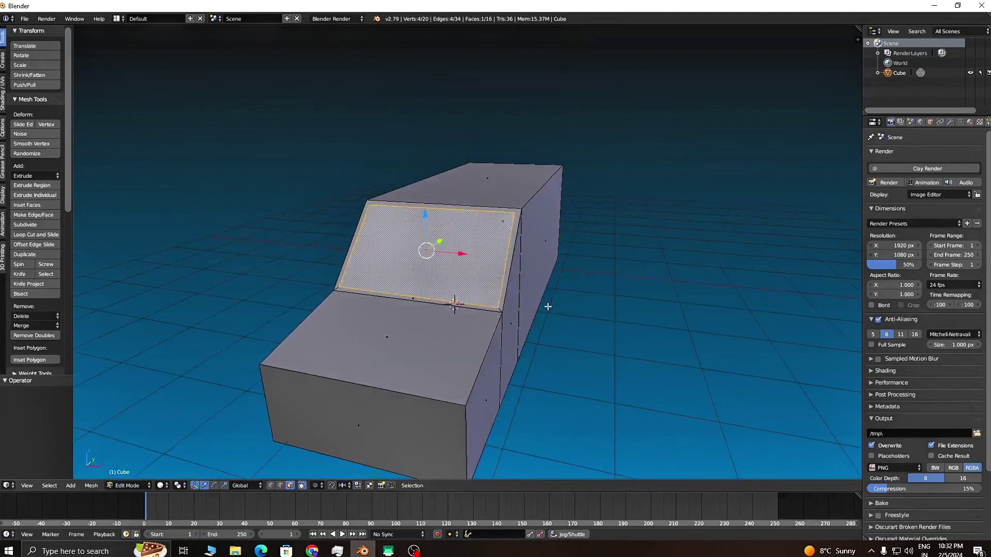
Try moving the whole car object in Object Mode and return to Edit Mode
key("Tab")
left_click(507, 307)
middle_click_drag(592, 328, 568, 290)
key("g")
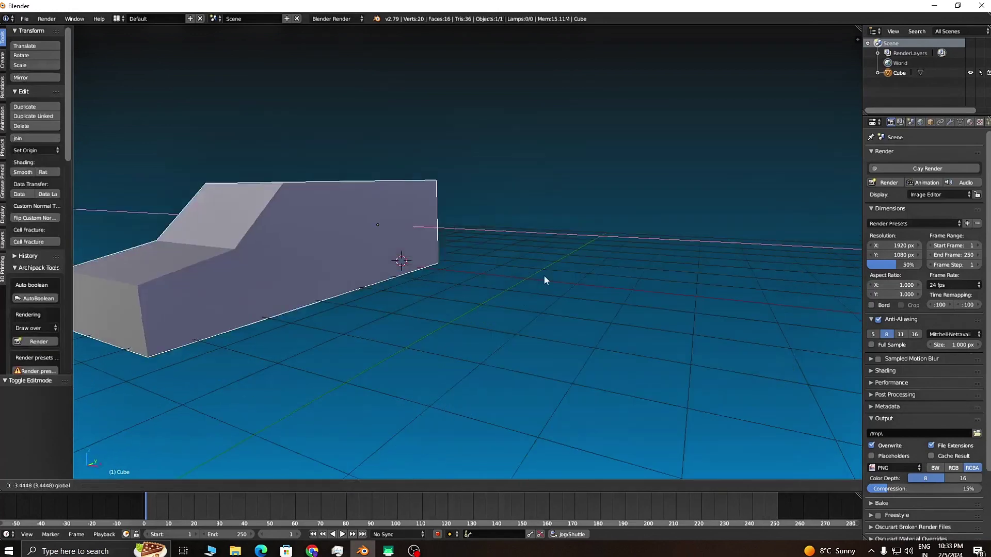
right_click(603, 276)
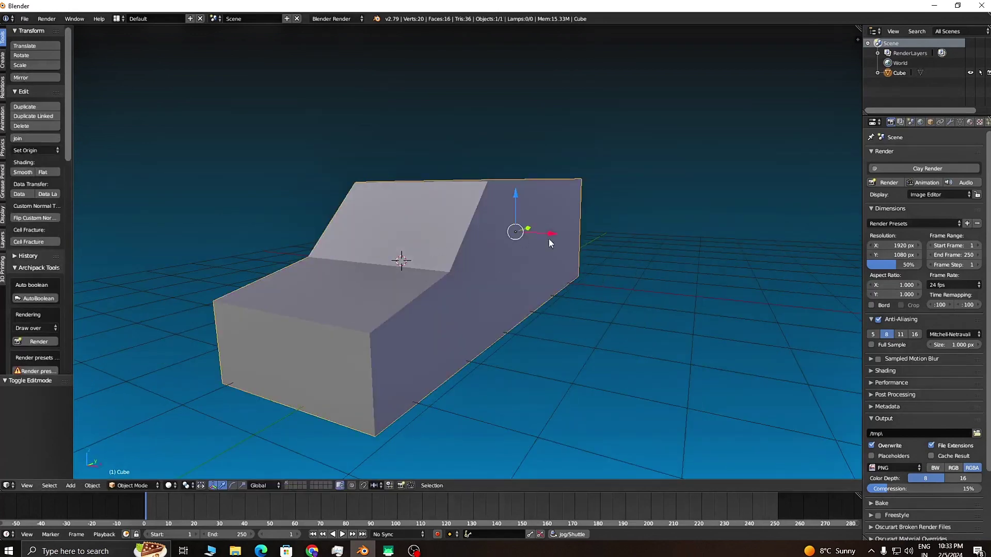
middle_click_drag(572, 295, 588, 307)
key("ctrl+Tab")
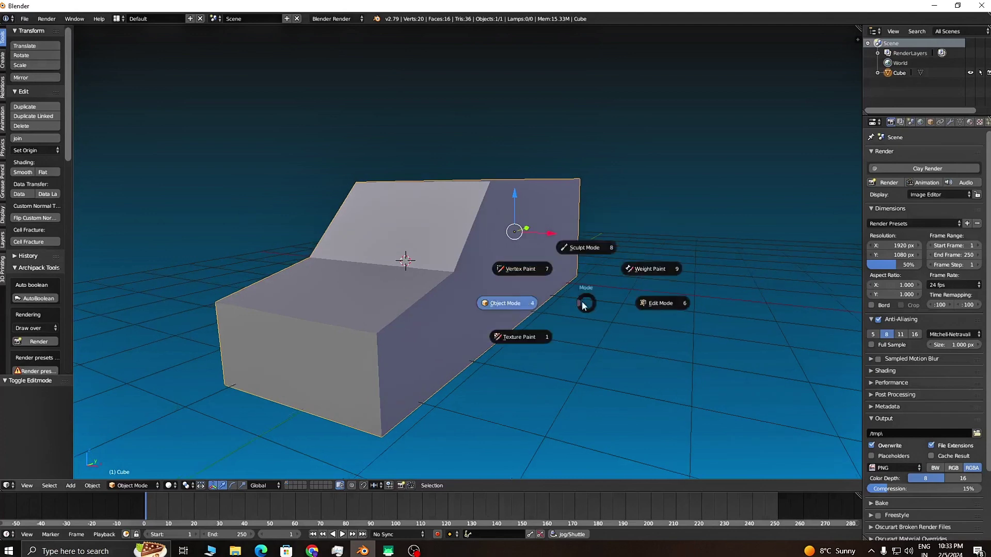
left_click(683, 309)
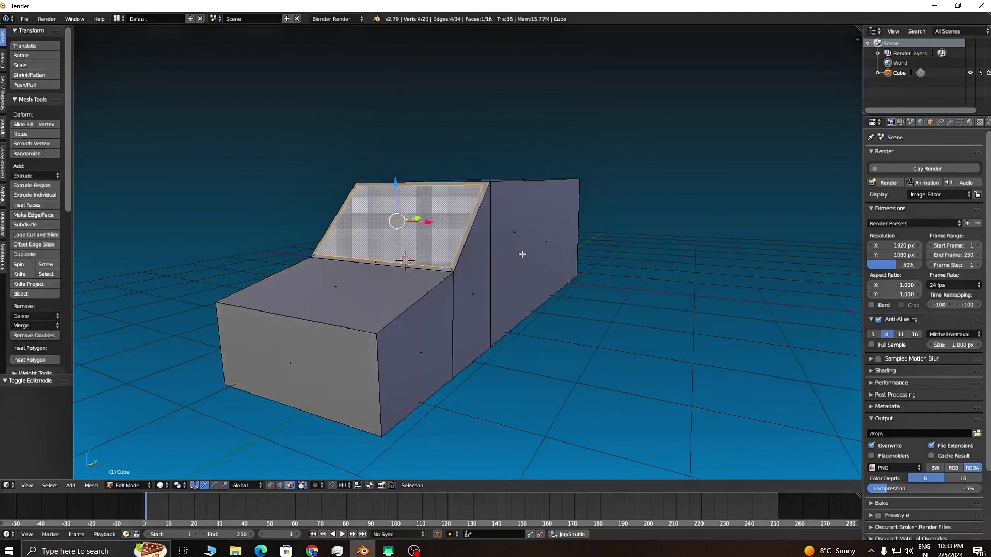
Open the Separate options for the windshield face alone and for the hood and windshield faces together
middle_click_drag(516, 249, 491, 254)
left_click_drag(443, 217, 507, 221)
scroll(657, 350, "up", 4)
middle_click_drag(675, 369, 667, 372)
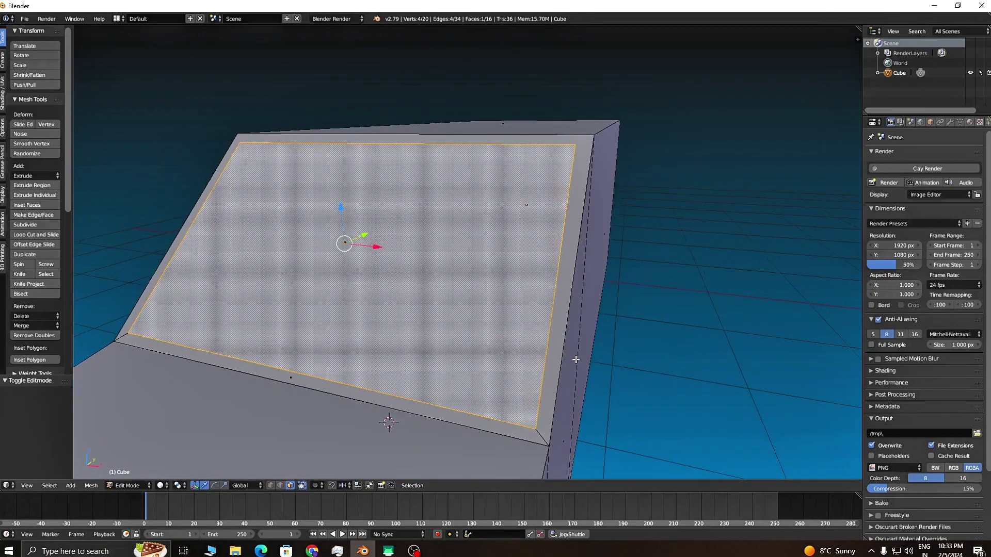
key("p")
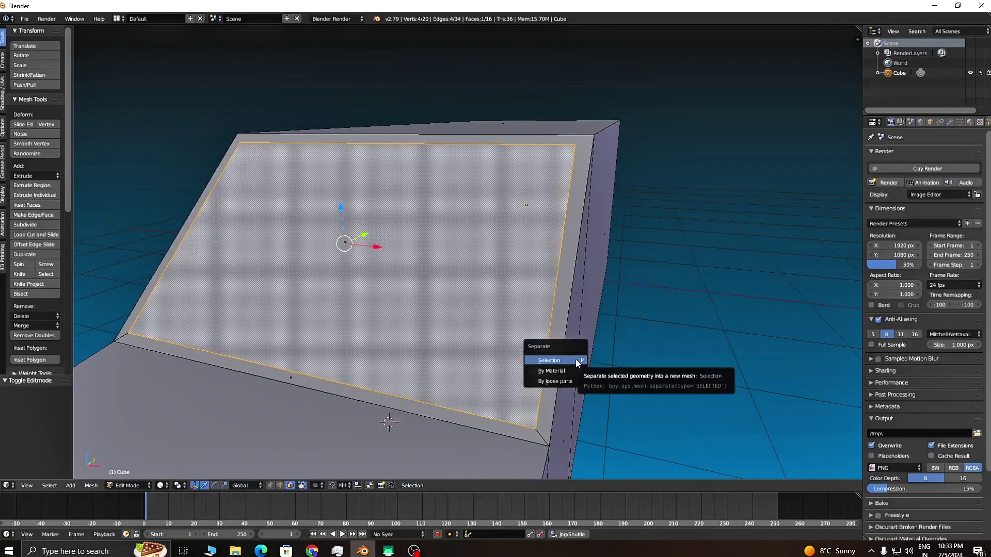
scroll(730, 354, "down", 4)
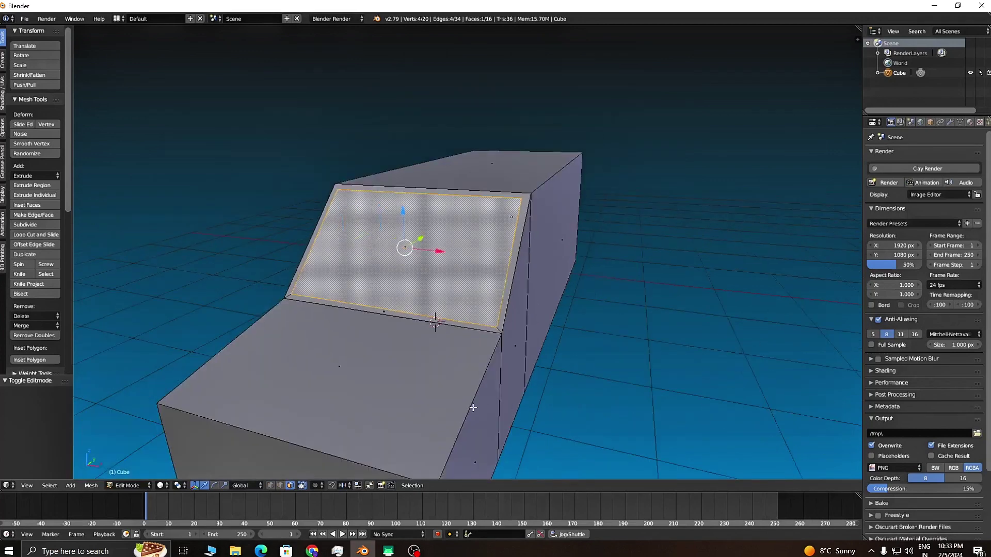
right_click(376, 378)
right_click(406, 259, "shift")
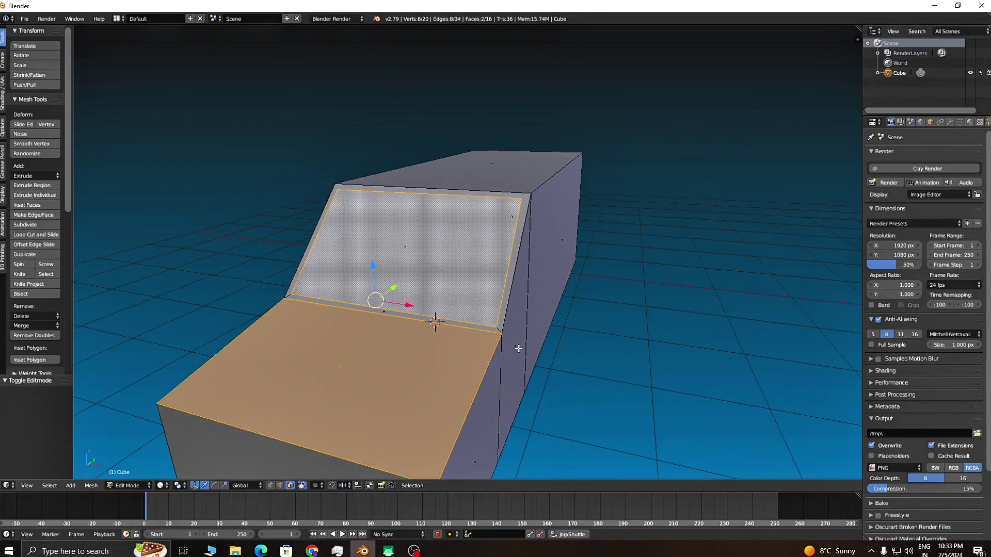
key("p")
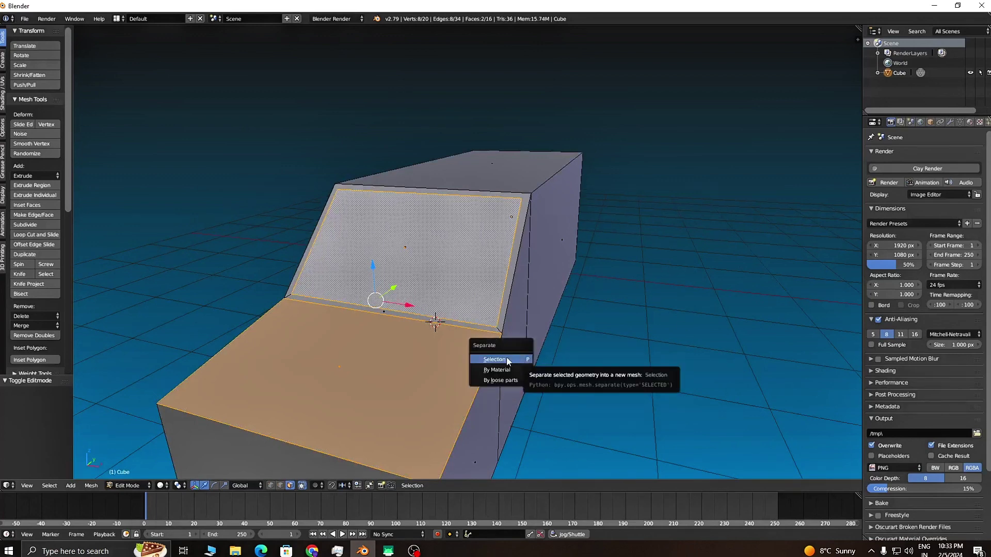
Select only the inner windshield face and separate it from the car body into its own object
right_click(464, 238)
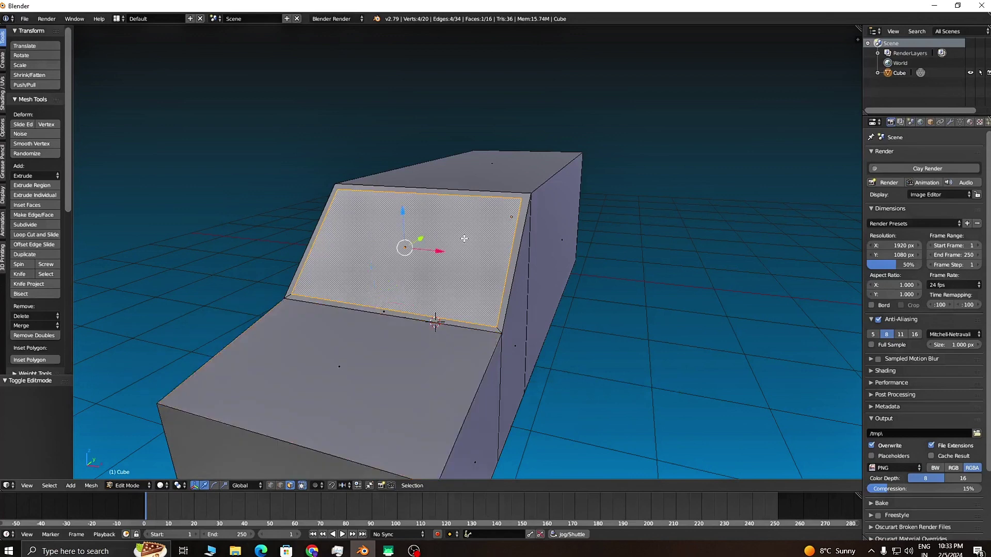
scroll(417, 263, "up", 1)
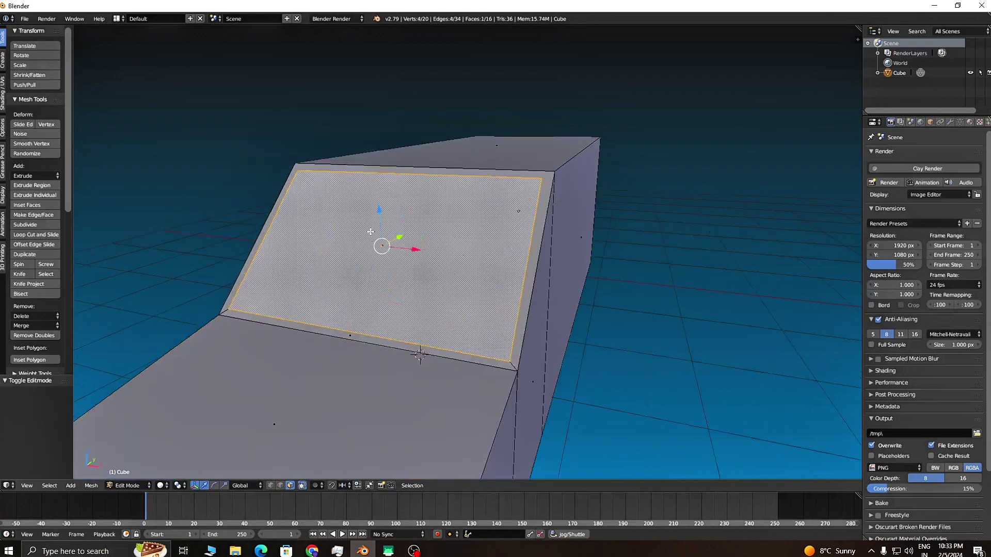
key("p")
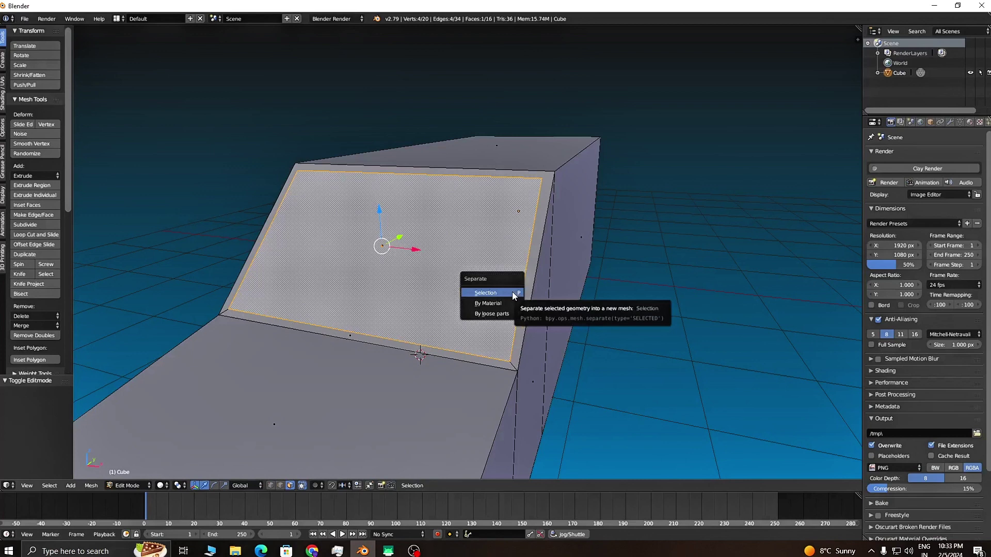
left_click(513, 293)
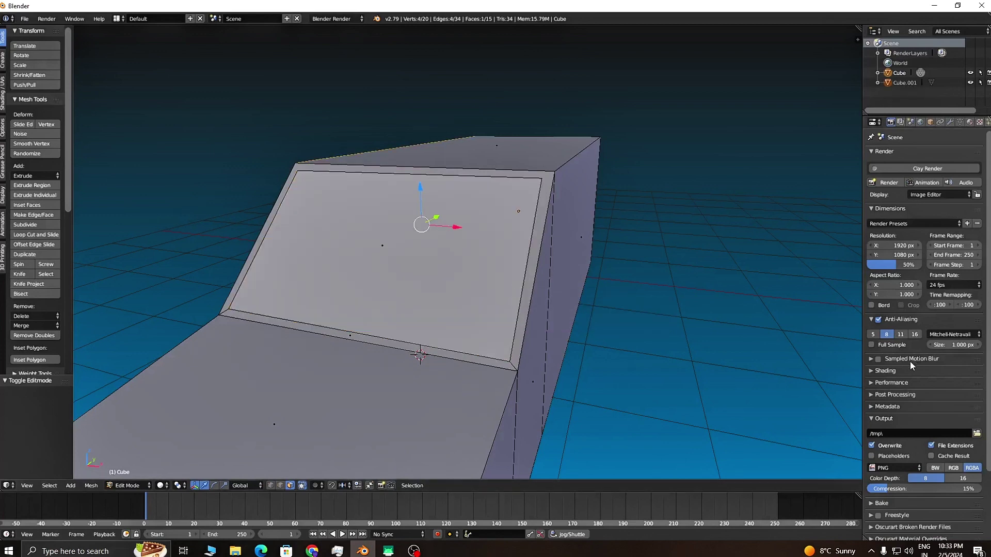
Switch to Object Mode and select the separated windshield piece
key("Tab")
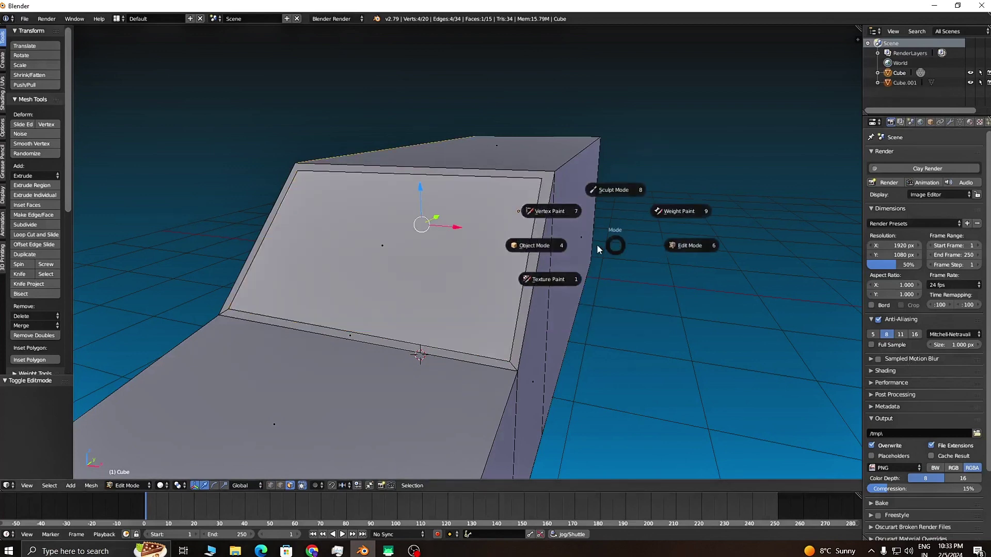
left_click(535, 247)
right_click(504, 253)
left_click_drag(520, 191, 608, 268)
scroll(575, 276, "down", 6)
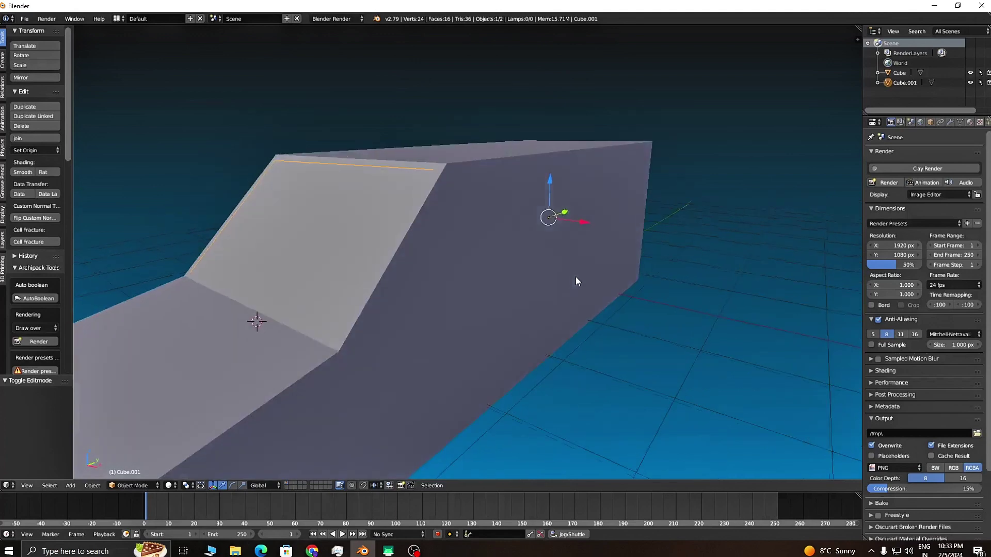
scroll(599, 315, "up", 3)
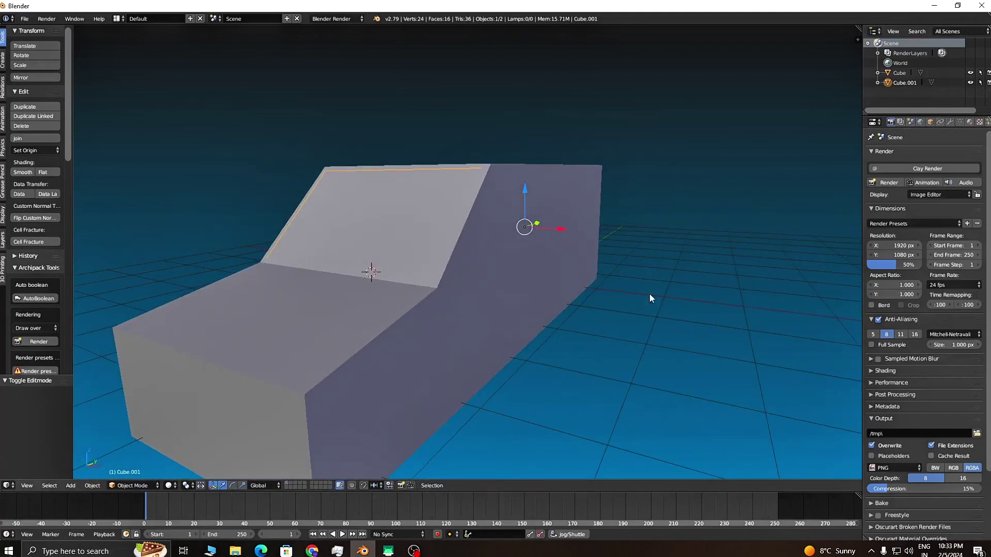
Rename the separated windshield object to "glass"
left_click(931, 122)
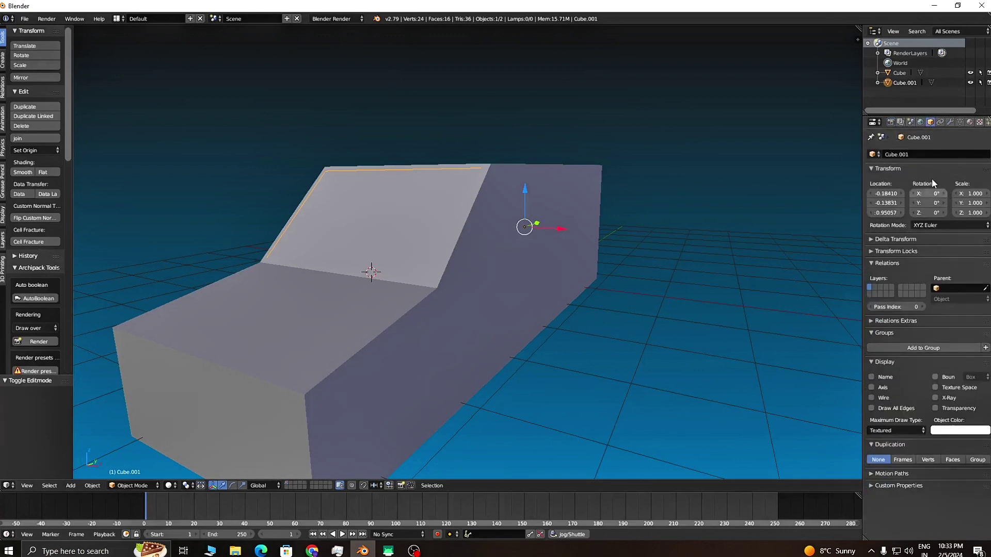
left_click(917, 154)
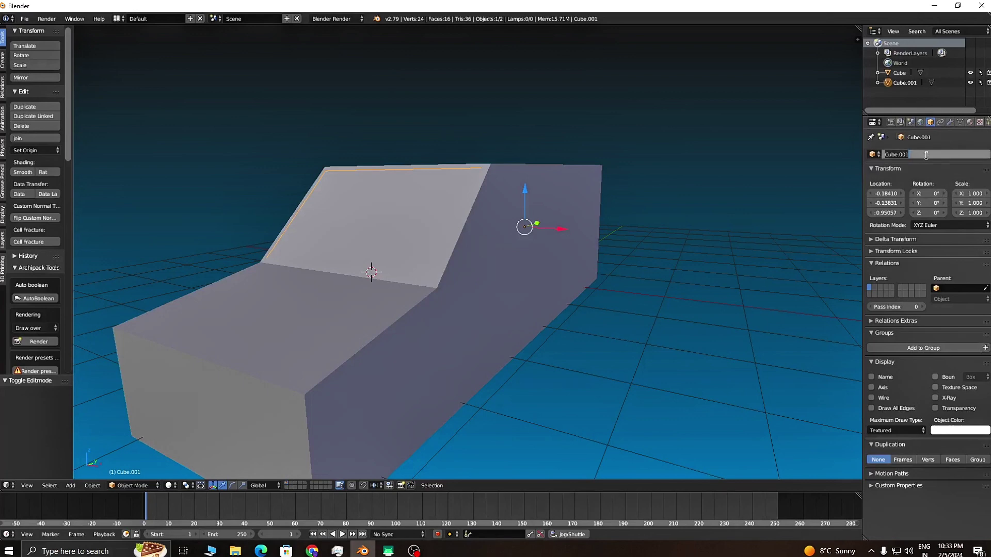
key("BackSpace")
key("Return")
Select the main car object and rename it to "body"
left_click(903, 73)
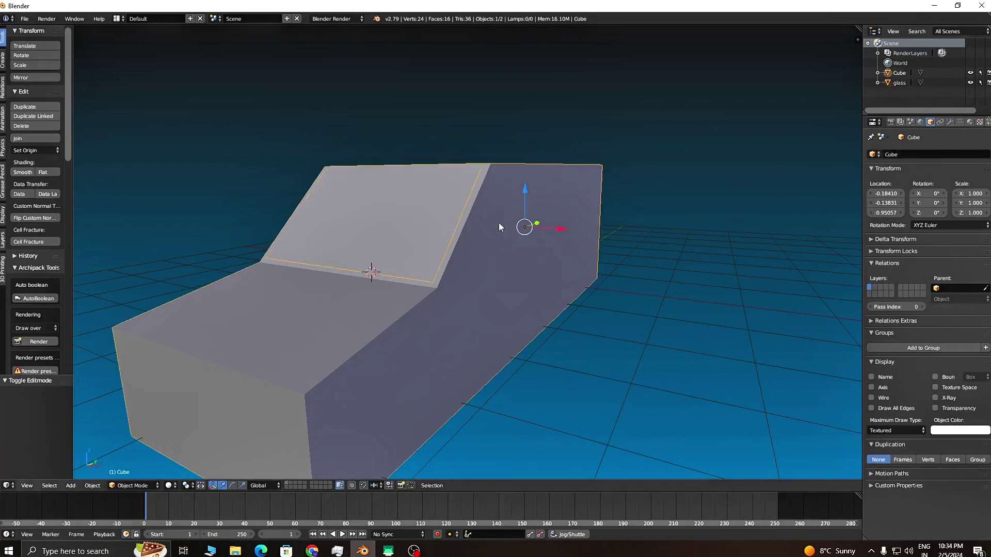
left_click_drag(557, 227, 720, 292)
right_click(721, 293)
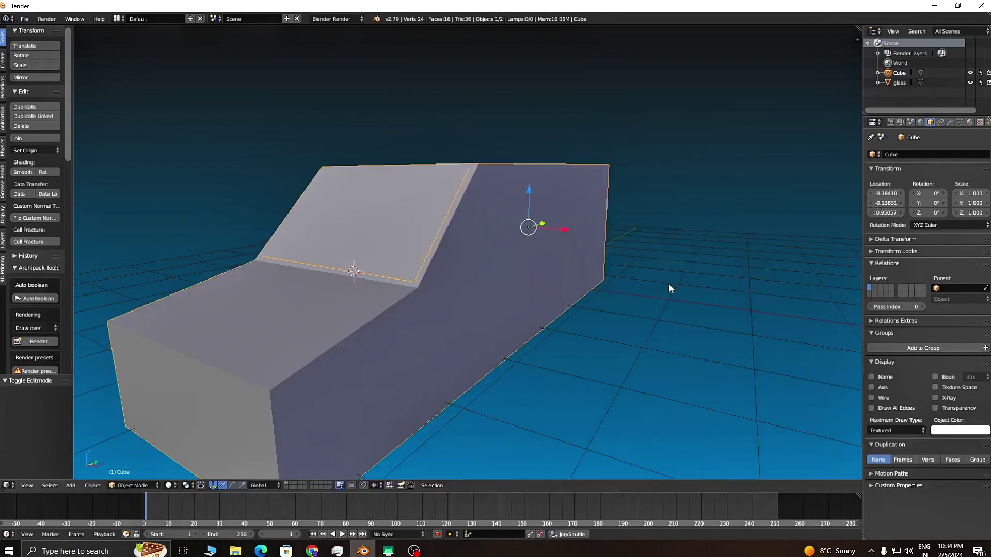
left_click(918, 151)
key("BackSpace")
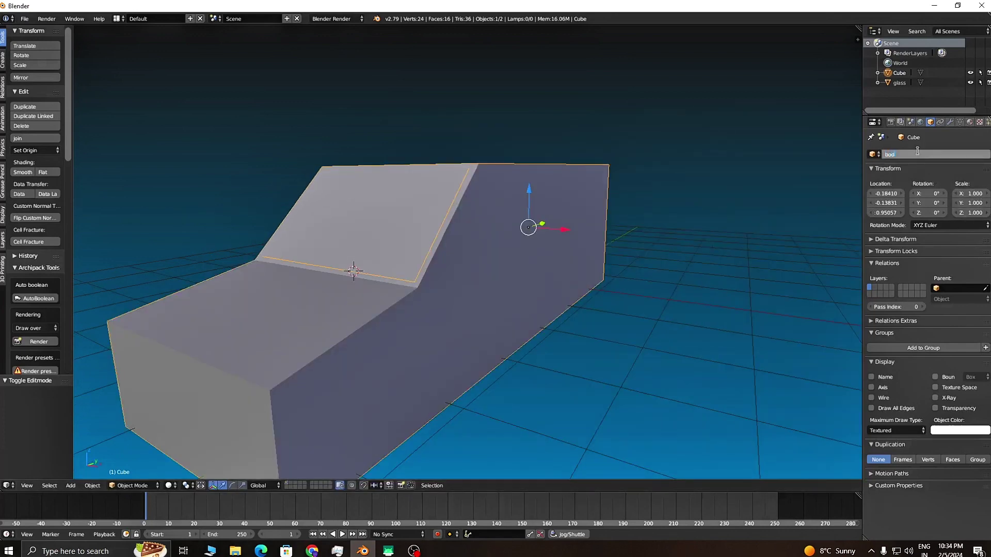
key("Return")
Enter Edit Mode on the body with the lower front part of its side in view
middle_click_drag(819, 141, 560, 274)
scroll(532, 289, "up", 3)
mouse_move(505, 307)
middle_mouse_down()
mouse_move(507, 294)
mouse_move(506, 302)
mouse_move(587, 320)
mouse_move(742, 343)
mouse_move(571, 310)
mouse_move(517, 321)
middle_mouse_up()
scroll(518, 321, "up", 5)
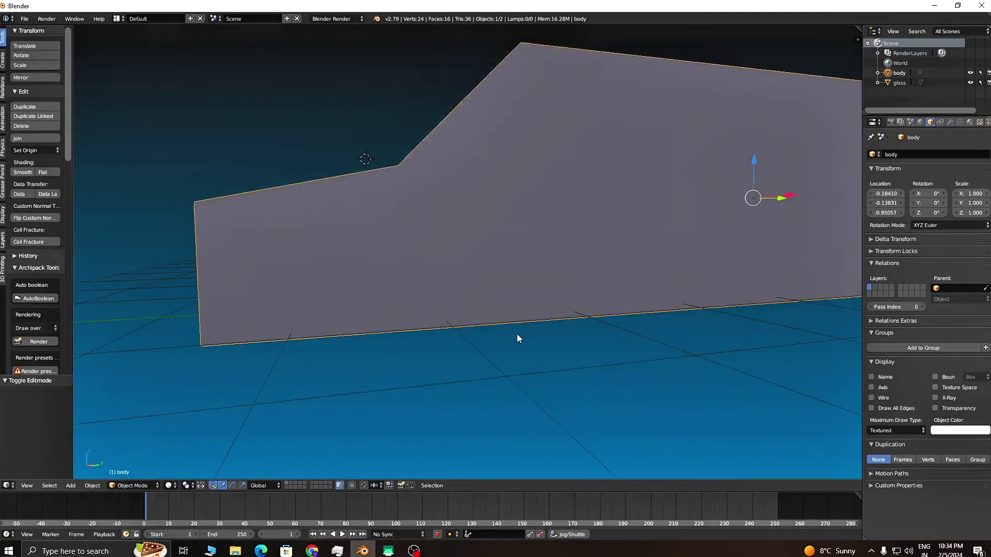
scroll(562, 324, "down", 6)
middle_click_drag(566, 327, 590, 347)
scroll(564, 346, "up", 4)
middle_click_drag(424, 358, 503, 351, "shift")
key("Tab")
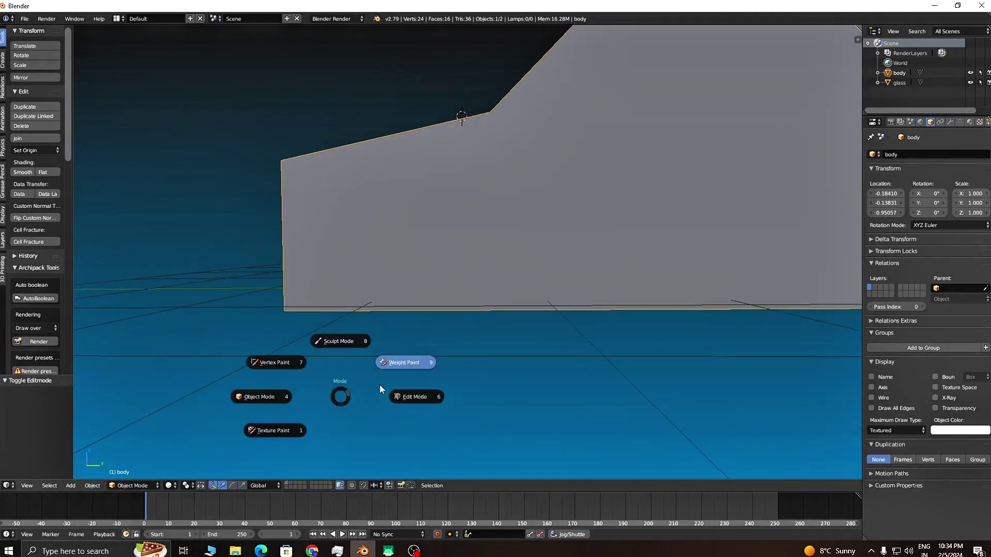
left_click(416, 396)
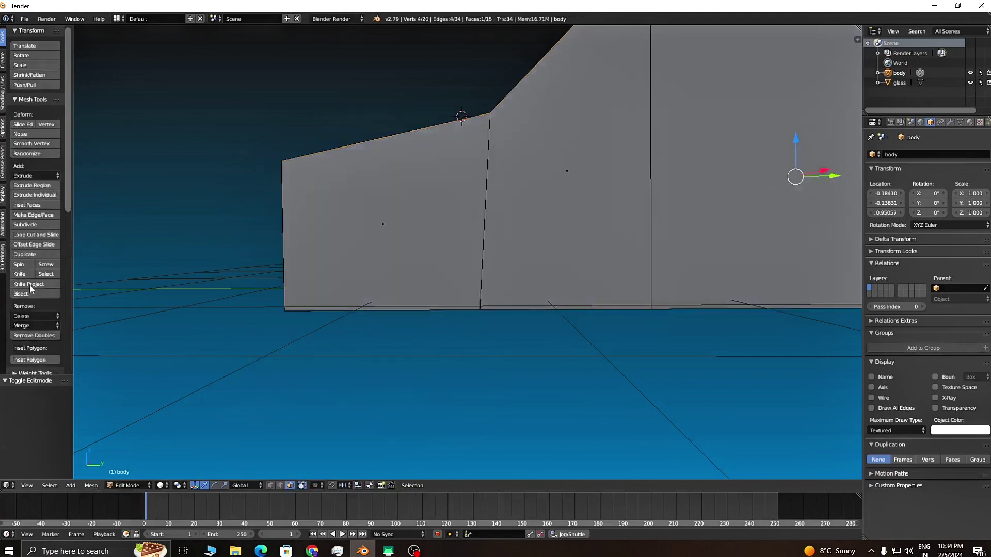
Try knife-cutting an angular arch from the bottom edge across the two front side faces, and return to Object Mode
left_click(20, 274)
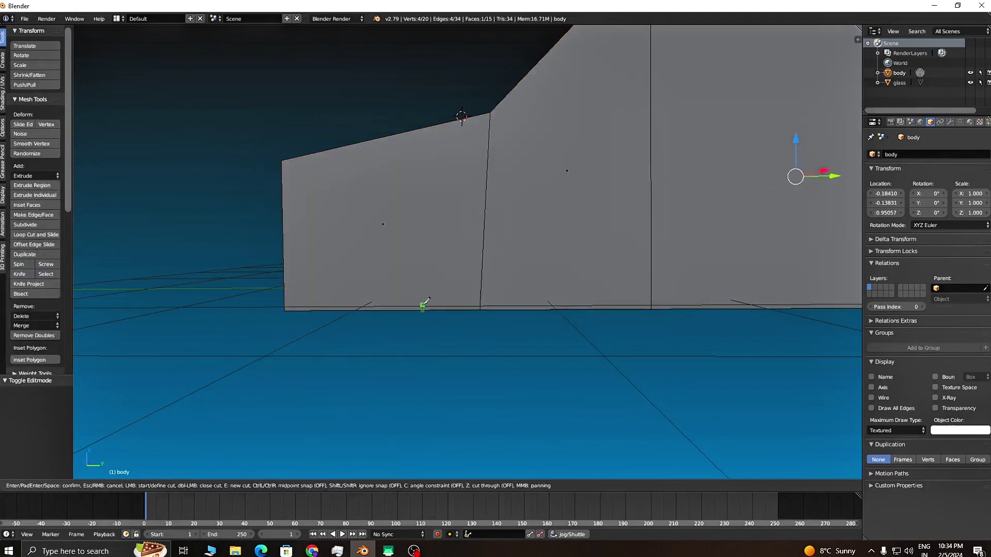
left_click(422, 306)
left_click(423, 273)
left_click(532, 232)
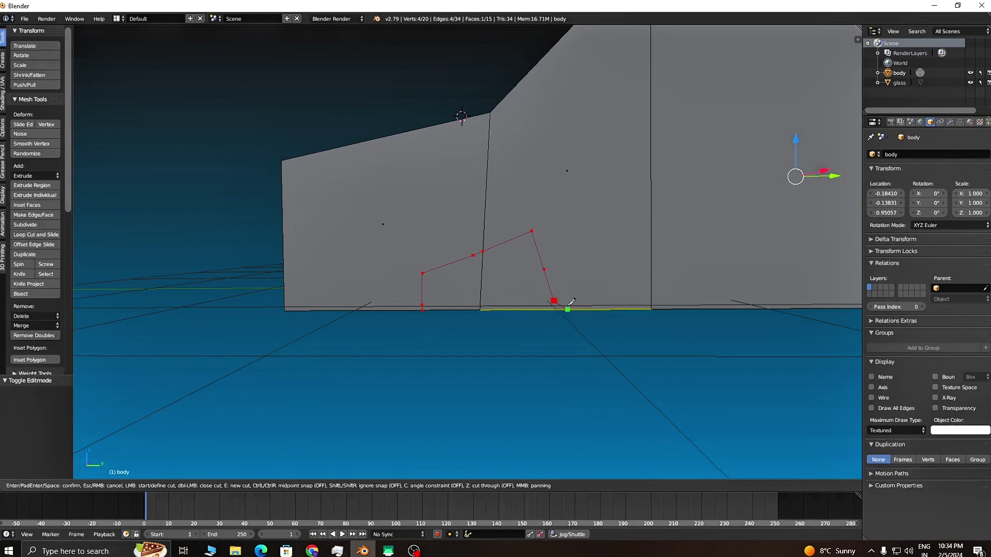
key("Escape")
middle_click_drag(574, 437, 590, 431)
scroll(599, 424, "down", 5)
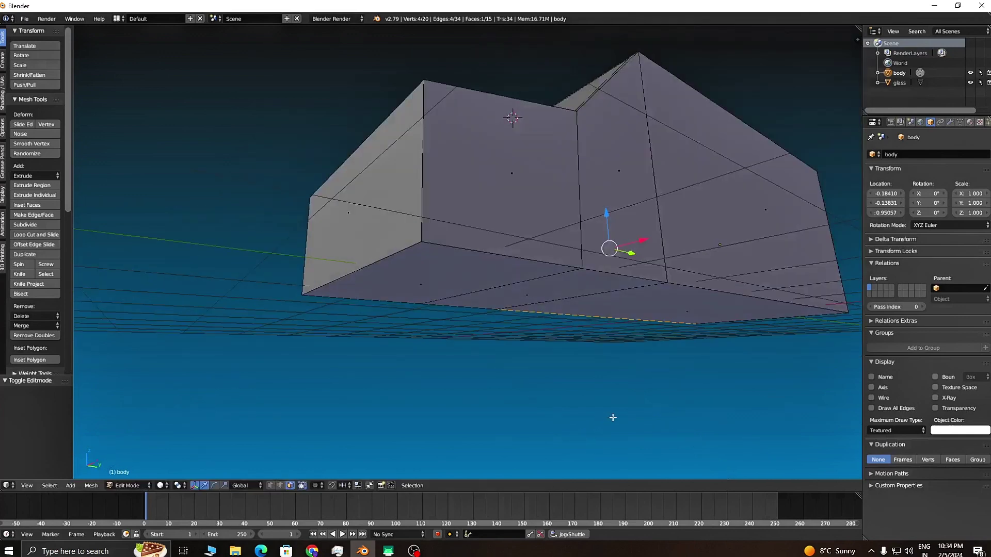
scroll(606, 414, "up", 5)
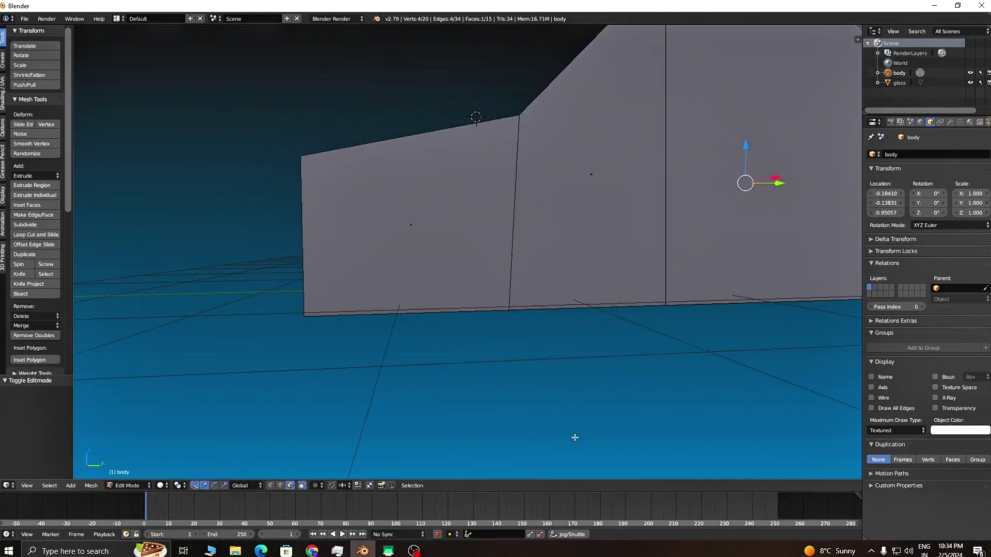
key("Tab")
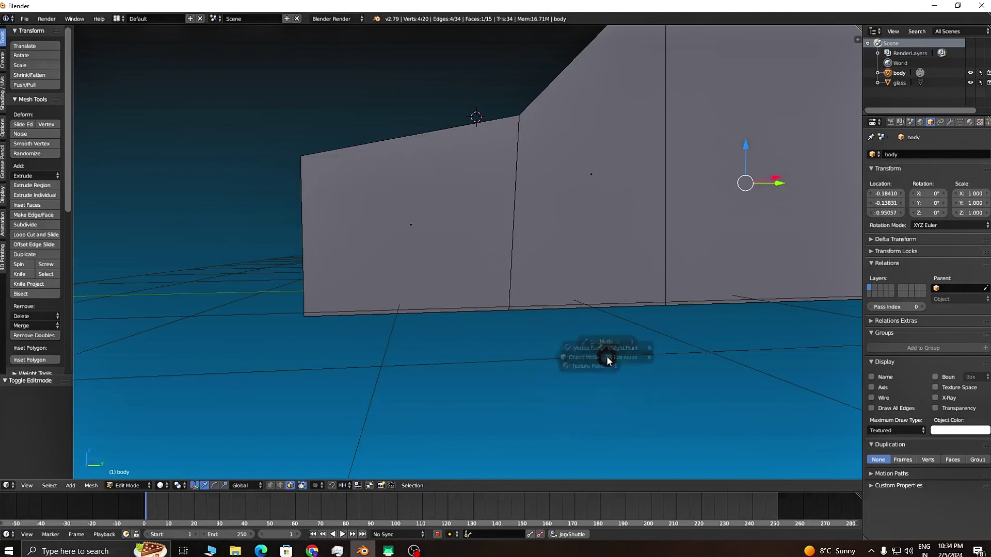
left_click(532, 358)
Place the 3D cursor on the lower front part of the body's side, where the front wheel belongs
scroll(566, 396, "down", 3)
middle_click_drag(566, 395, 496, 344)
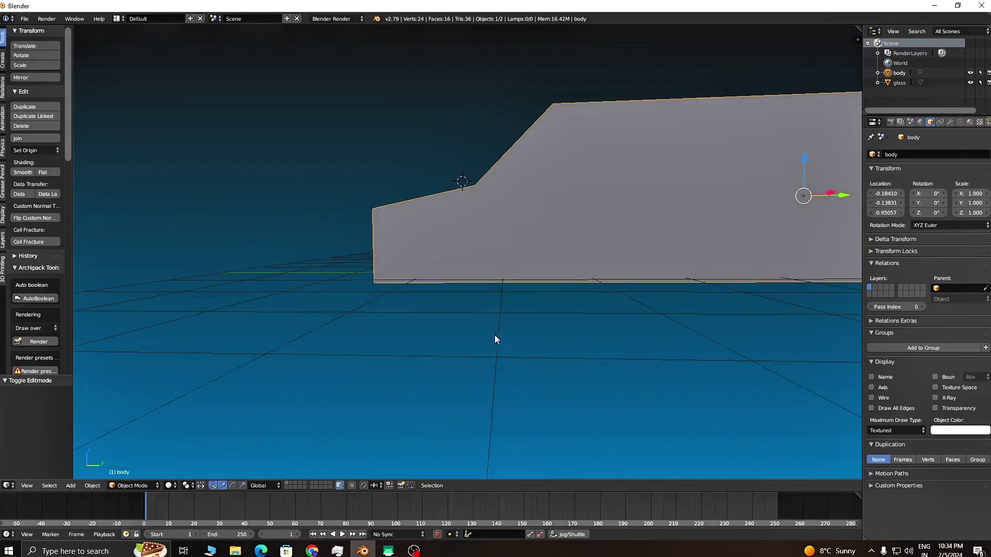
middle_click_drag(454, 267, 489, 241)
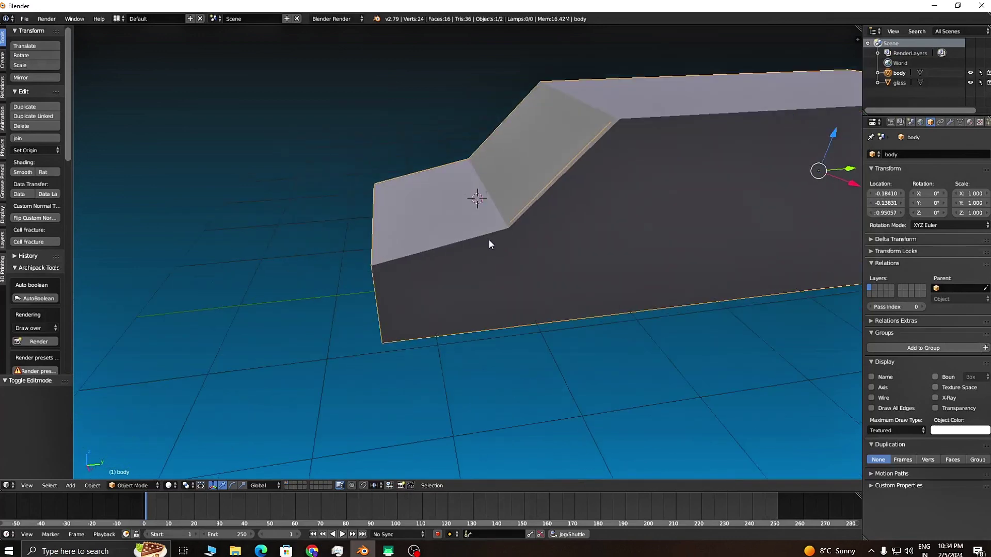
left_click(454, 321)
middle_click_drag(495, 352, 484, 344)
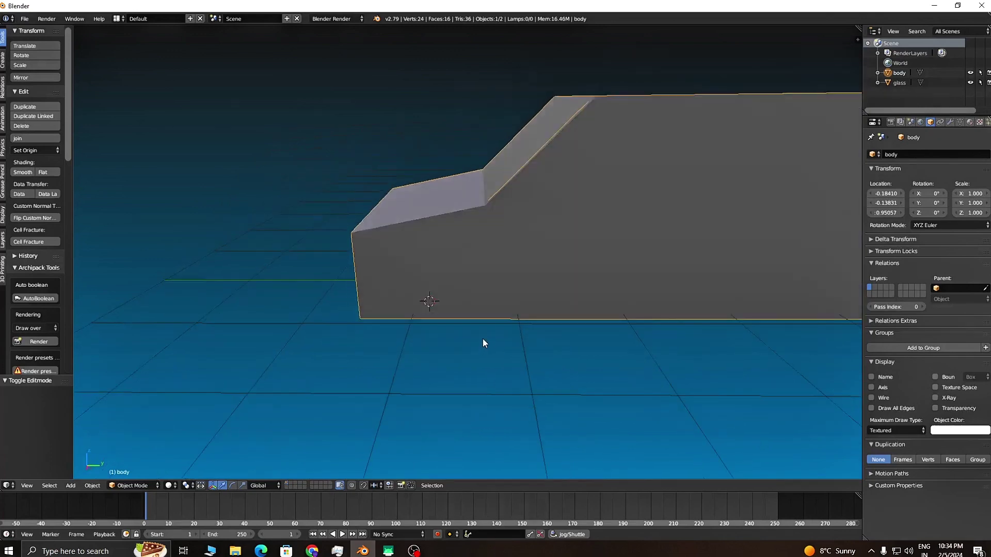
Add a mesh cylinder at the 3D cursor
left_click(70, 486)
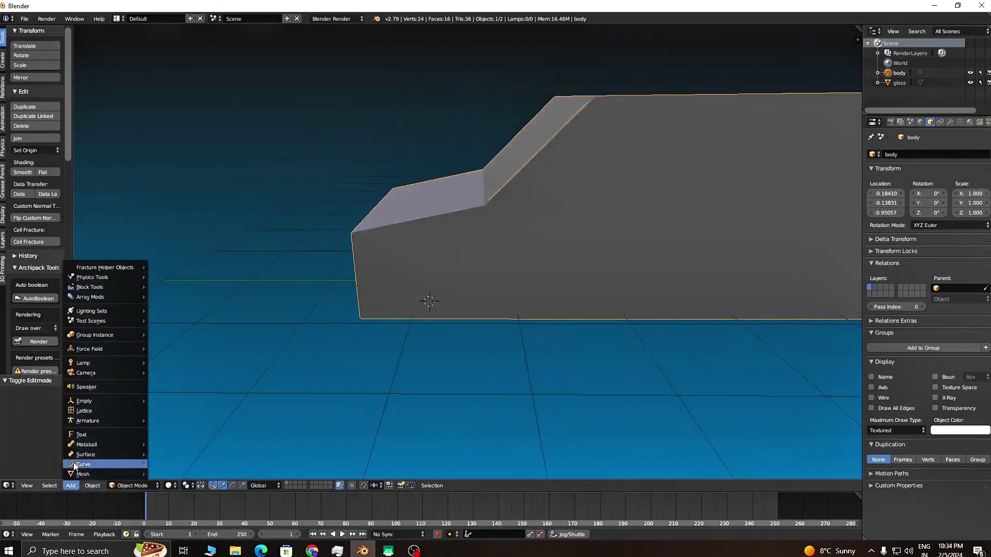
mouse_move(91, 472)
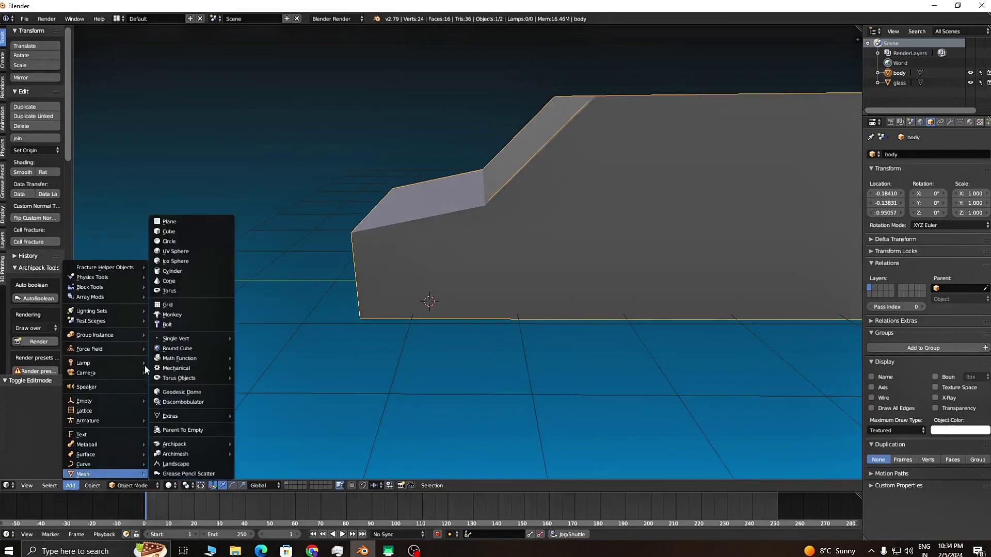
left_click(172, 271)
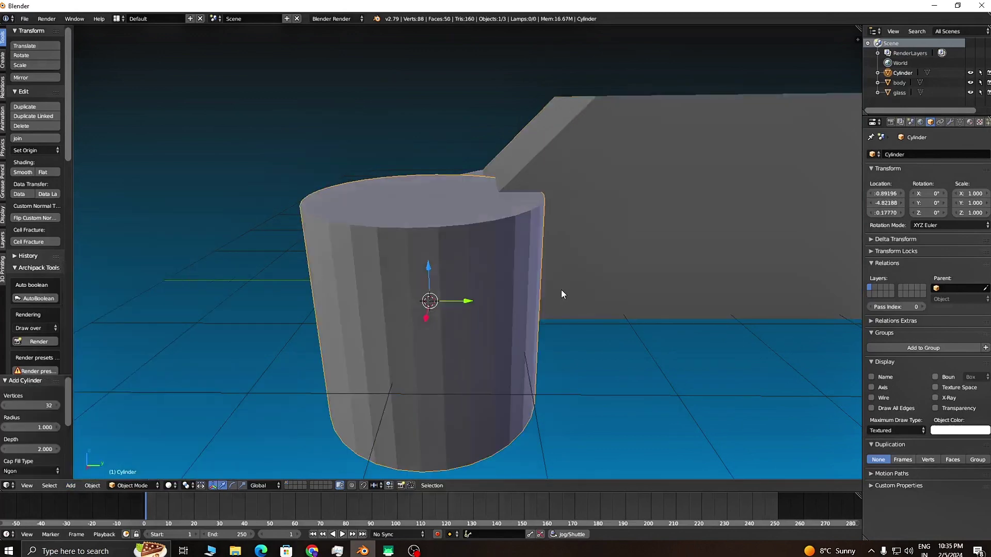
Move the cylinder about 0.473 along X, away from the body's side, and activate the rotate manipulator
middle_click_drag(559, 289, 599, 283)
left_click_drag(514, 302, 544, 311)
scroll(562, 310, "down", 4)
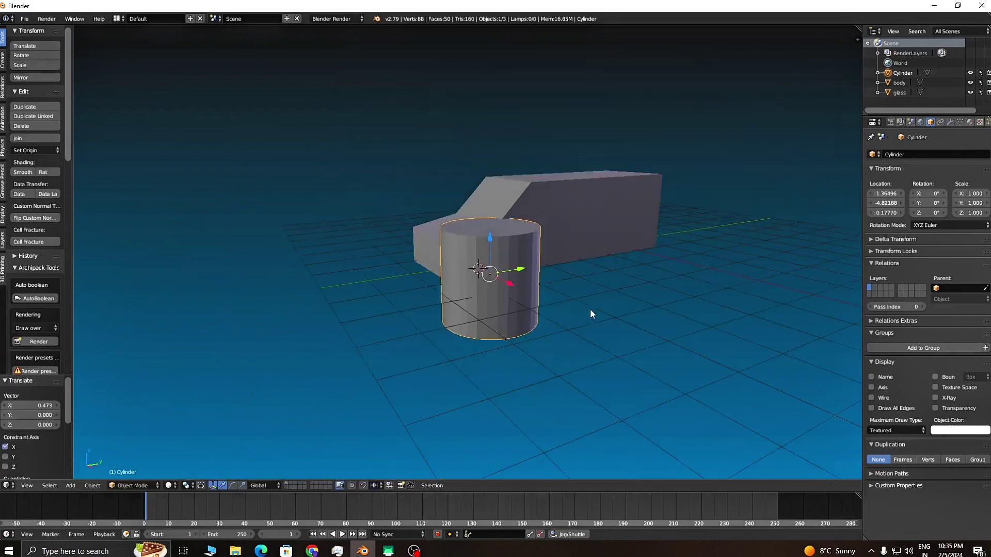
scroll(583, 309, "up", 3)
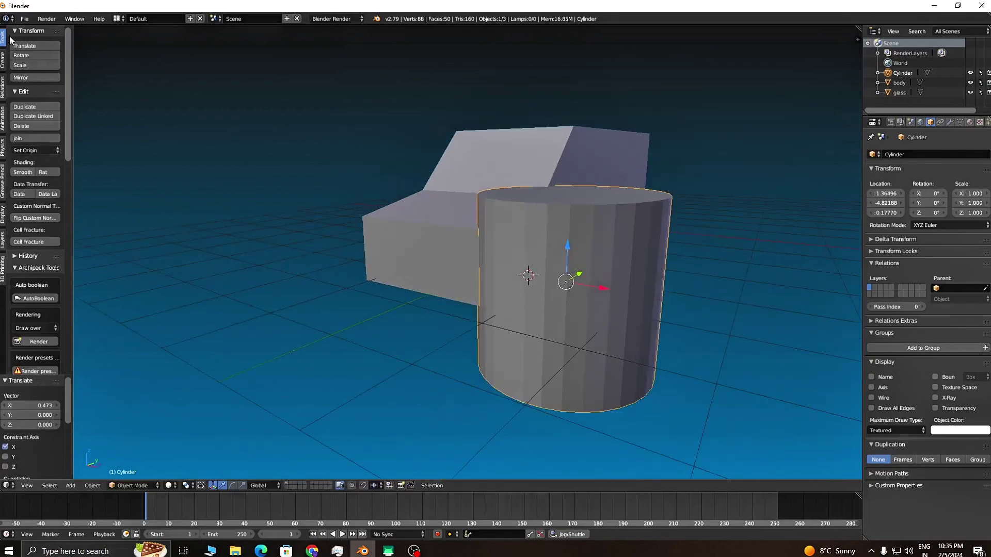
middle_click_drag(636, 357, 615, 341)
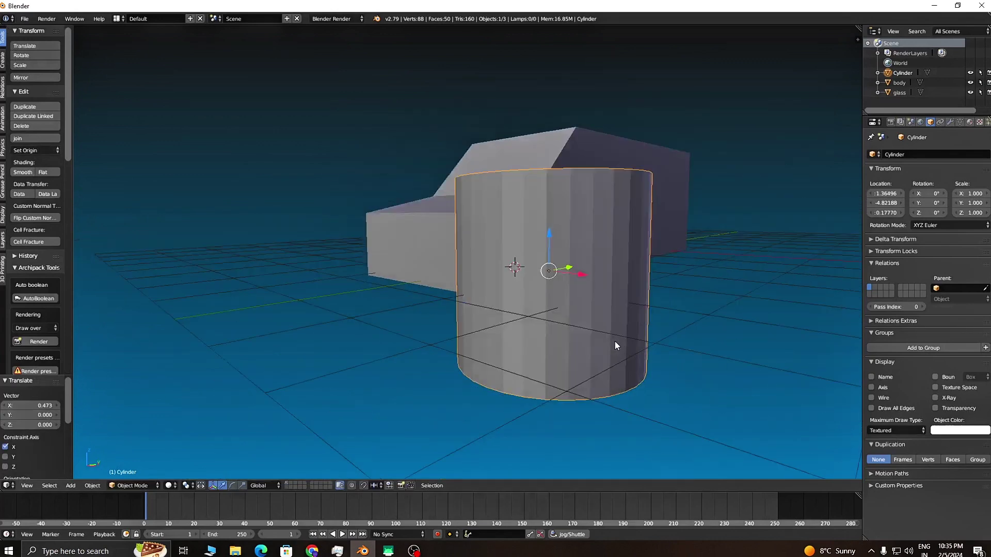
left_click(233, 486)
middle_click_drag(463, 243, 621, 244)
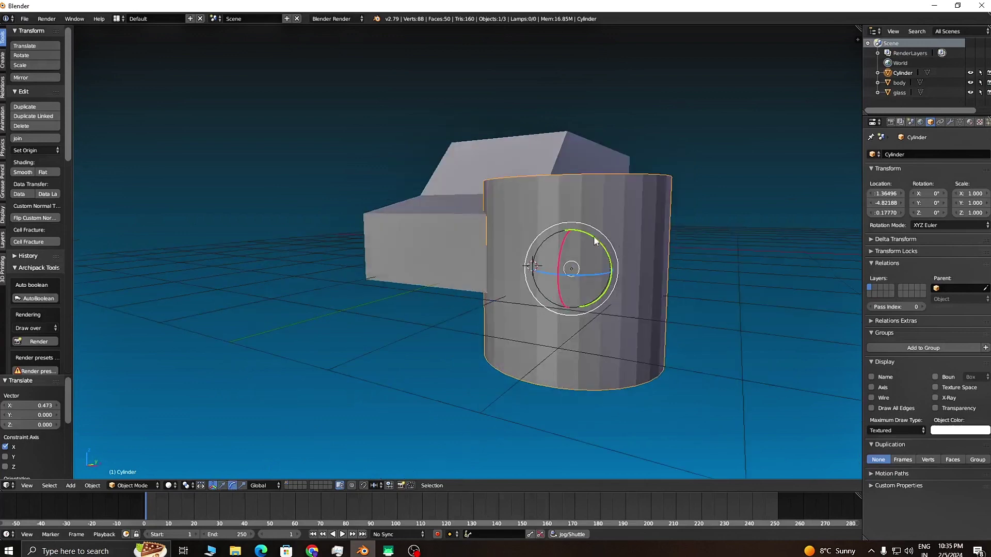
left_click_drag(593, 238, 612, 244)
type("90")
mouse_move(655, 281)
middle_mouse_down()
mouse_move(665, 277)
mouse_move(656, 277)
middle_mouse_up()
key("ctrl+z")
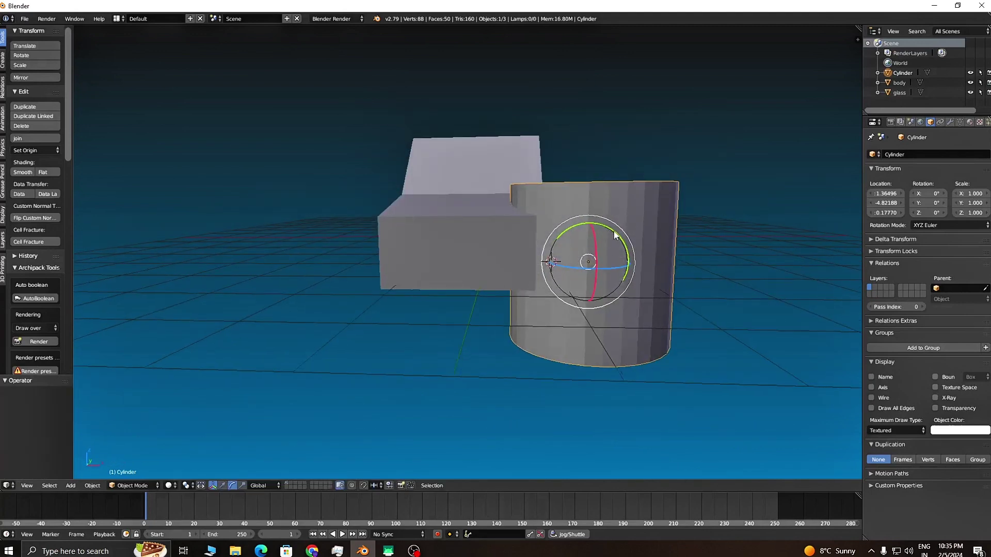
Rotate the cylinder 90° about the global Y axis so that it lies across the car
middle_click_drag(596, 229, 600, 224)
left_click_drag(600, 224, 642, 250)
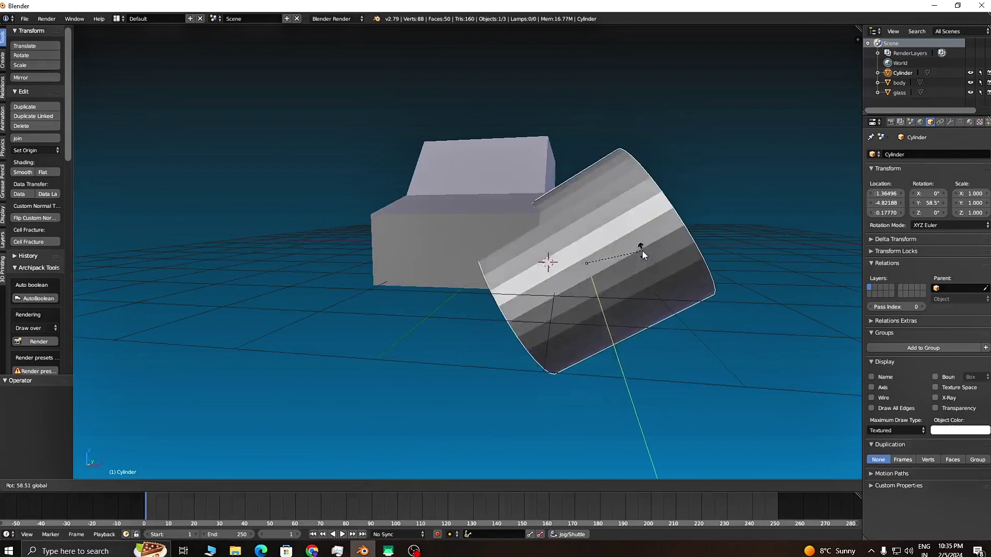
type("90")
Scale the cylinder down to about 0.436 and stretch it along global X by a factor of about 3.7
middle_click_drag(580, 263, 672, 170)
key("s")
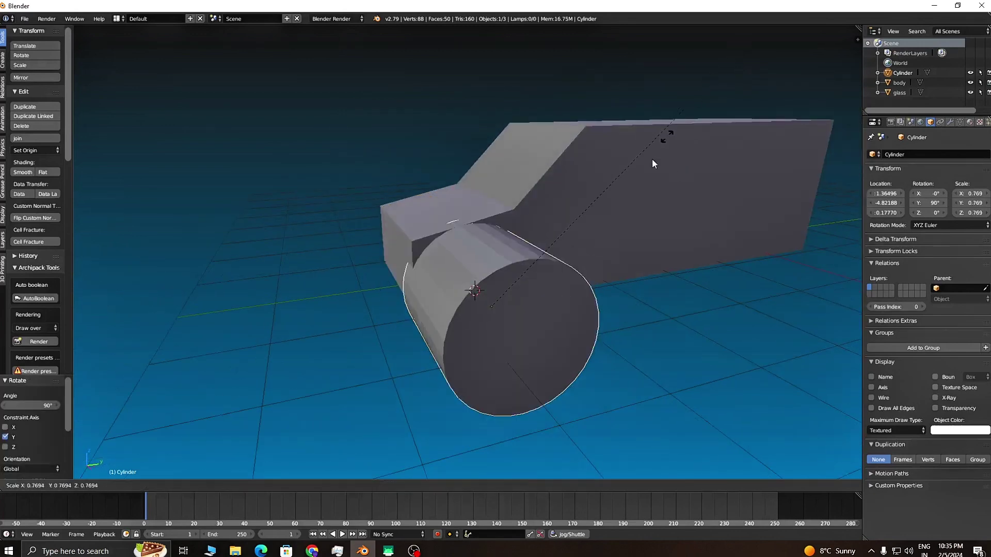
left_click(612, 204)
middle_click_drag(618, 253, 524, 361)
left_click(242, 486)
left_click_drag(618, 287, 738, 311)
middle_click_drag(596, 324, 559, 342)
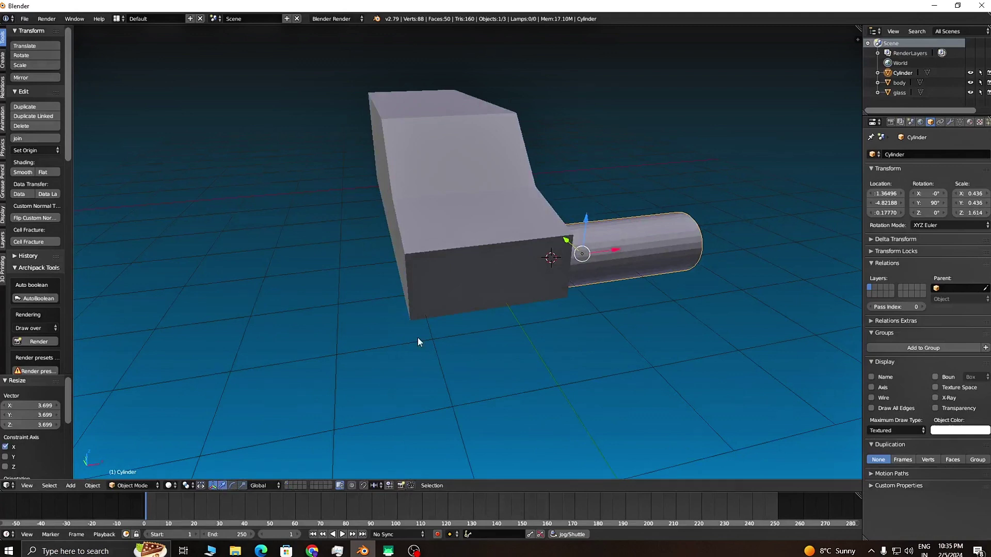
Slide the cylinder along X through the body's full width and along Y to about -4.40, at the front wheel position
left_click_drag(612, 251, 507, 270)
middle_click_drag(507, 270, 538, 290)
scroll(435, 324, "up", 3)
key("g")
key("y")
left_click(537, 292)
scroll(544, 293, "down", 3)
key("g")
key("y")
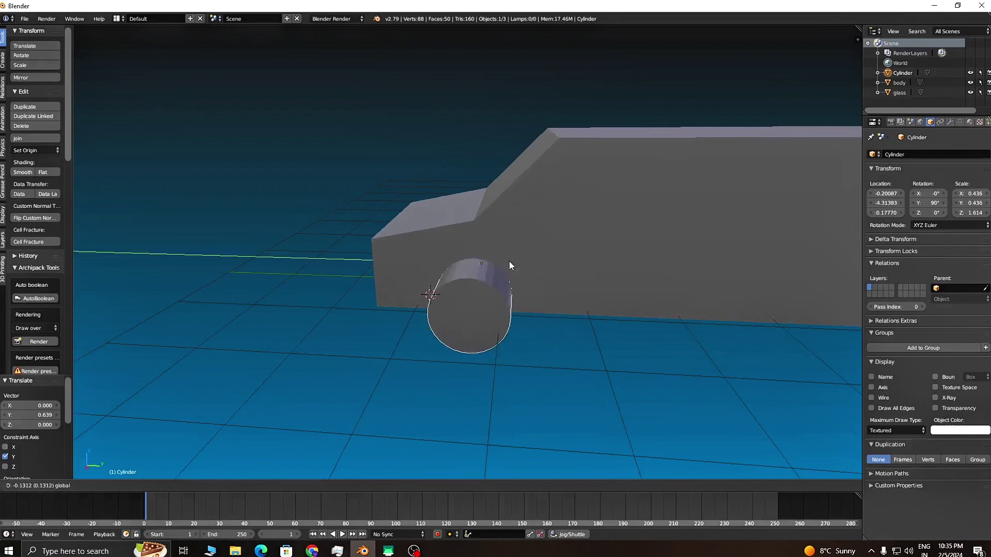
left_click(511, 263)
Lower the cylinder along Z to about 0.061 so it straddles the body's bottom edge
middle_click_drag(553, 368, 542, 281)
scroll(424, 330, "up", 5)
middle_click_drag(424, 331, 433, 276)
left_click_drag(395, 255, 397, 268)
middle_click_drag(473, 336, 724, 357)
scroll(594, 366, "up", 4)
scroll(692, 366, "up", 2)
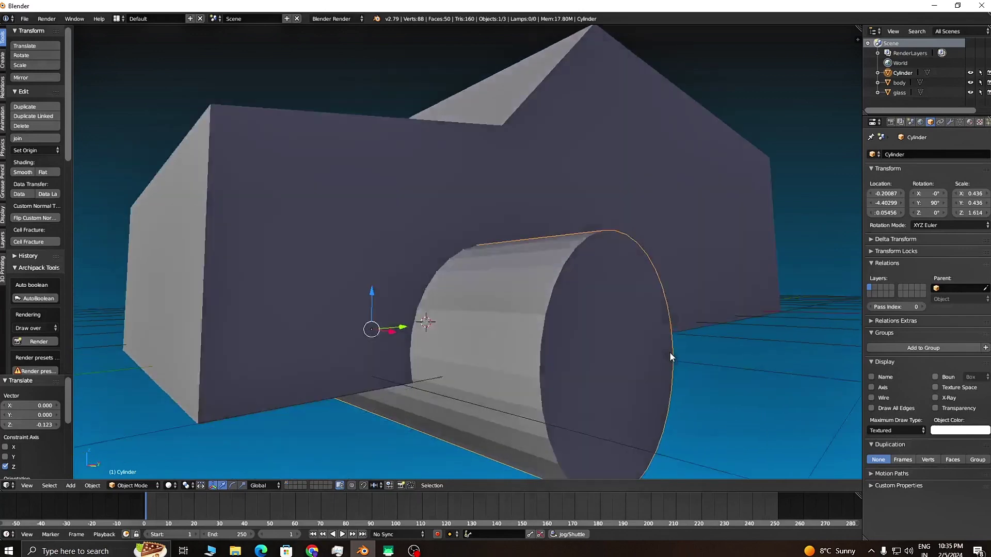
left_click_drag(371, 299, 367, 292)
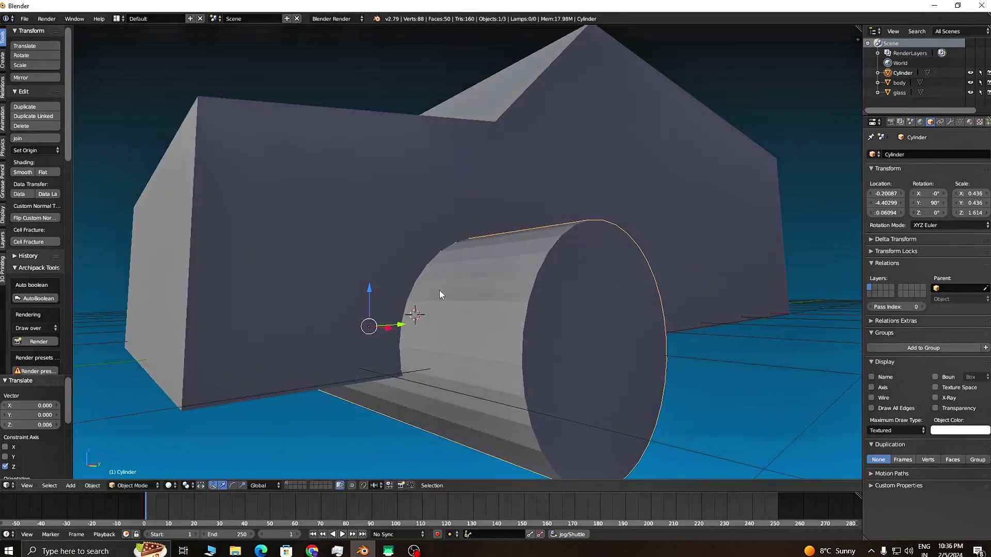
Add a Boolean modifier to the body with the Cylinder as its target object
scroll(710, 253, "down", 5)
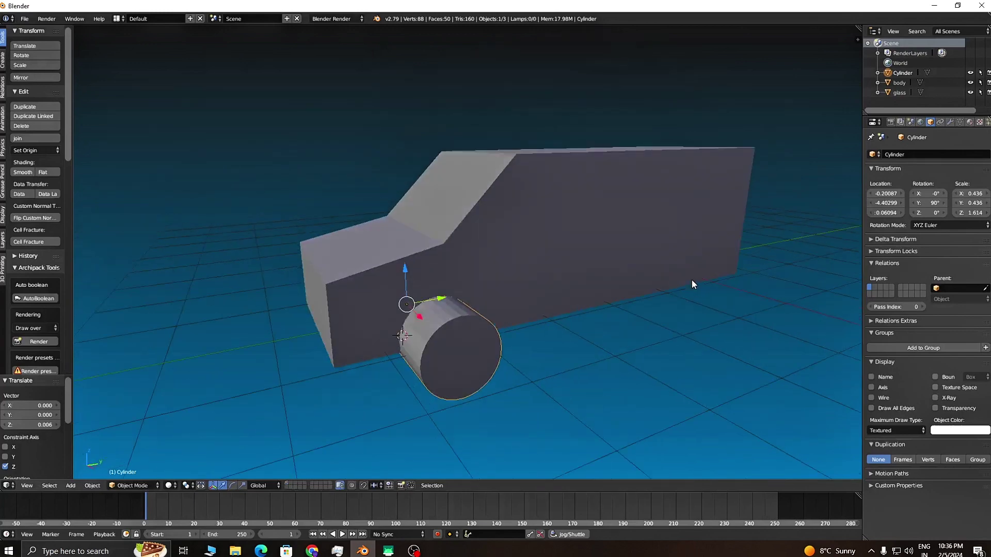
right_click(532, 166)
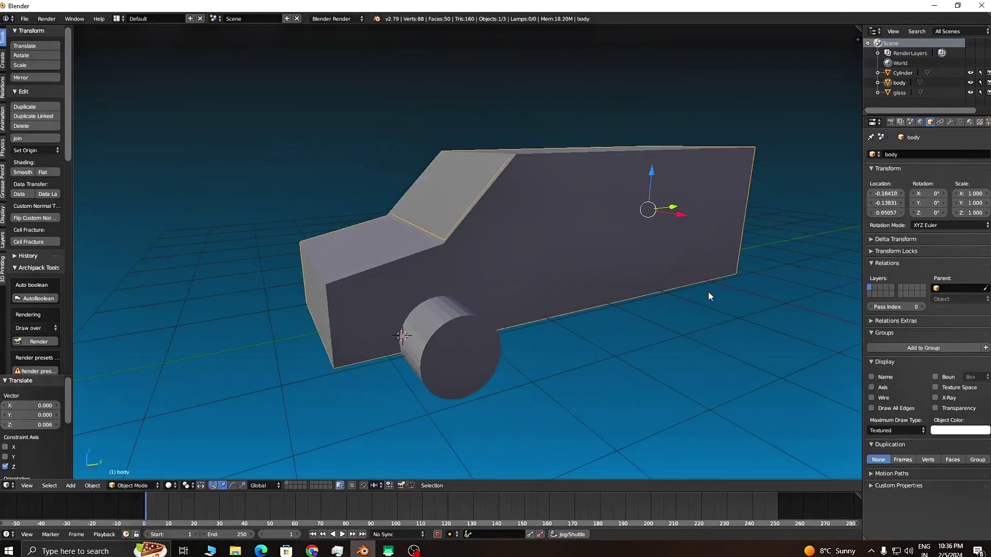
middle_click_drag(598, 374, 603, 371)
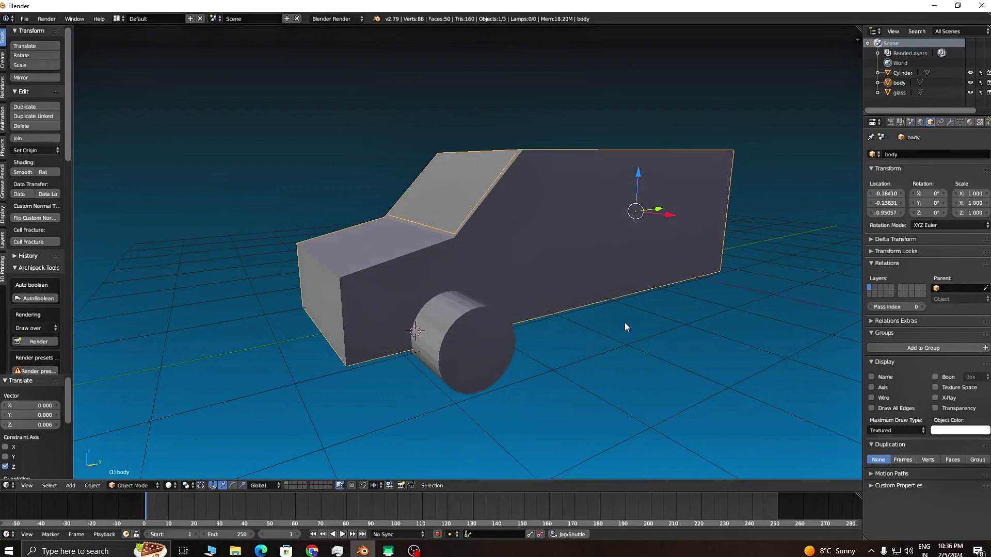
left_click(953, 124)
left_click(918, 155)
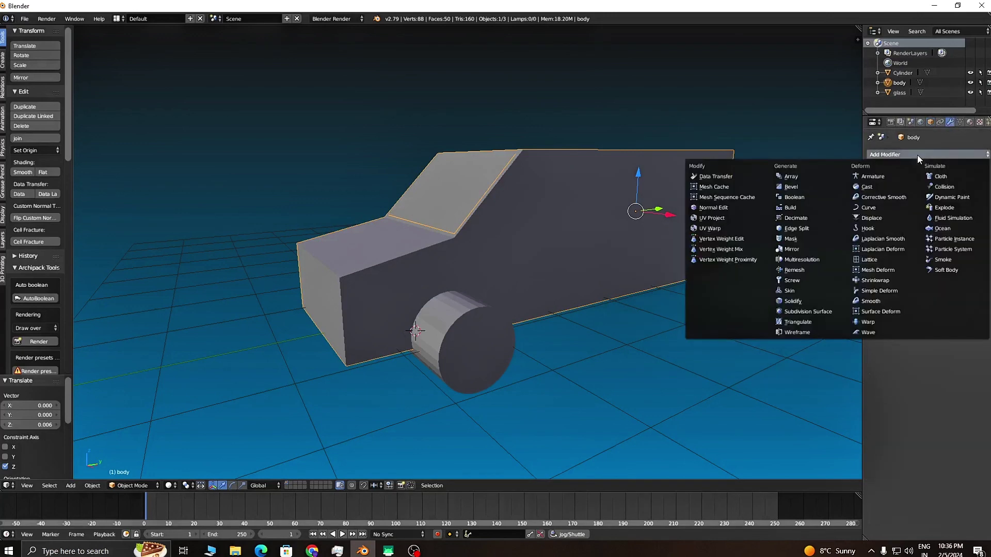
left_click(812, 198)
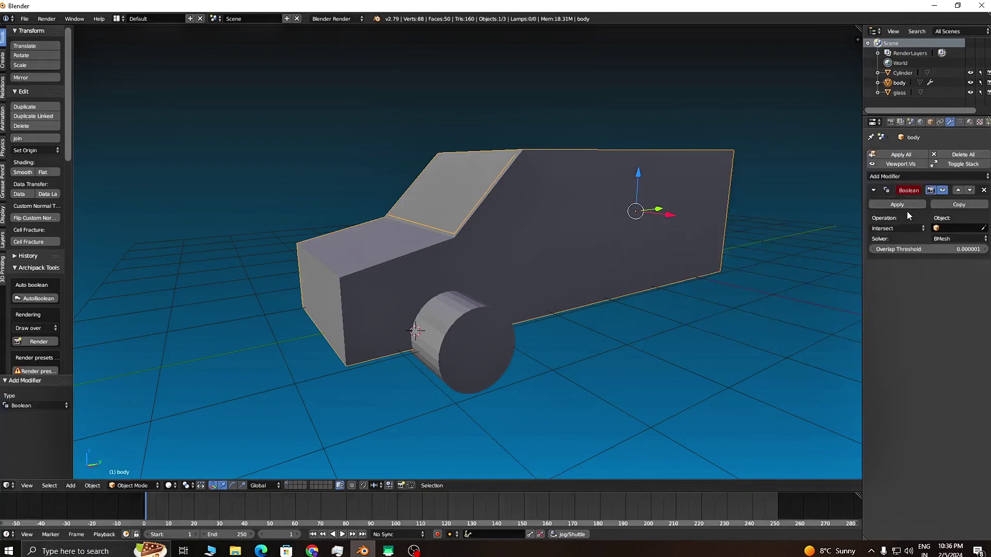
left_click(984, 230)
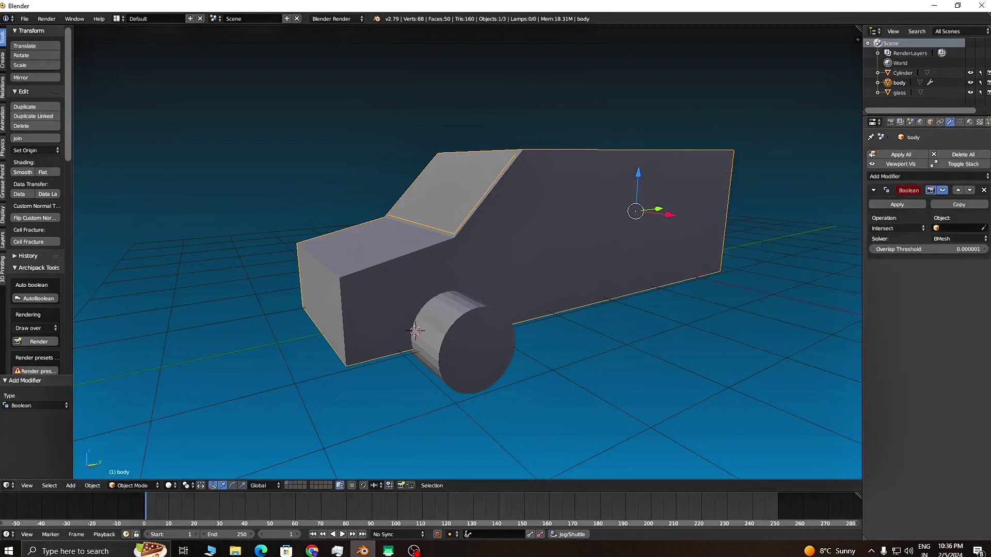
left_click(983, 229)
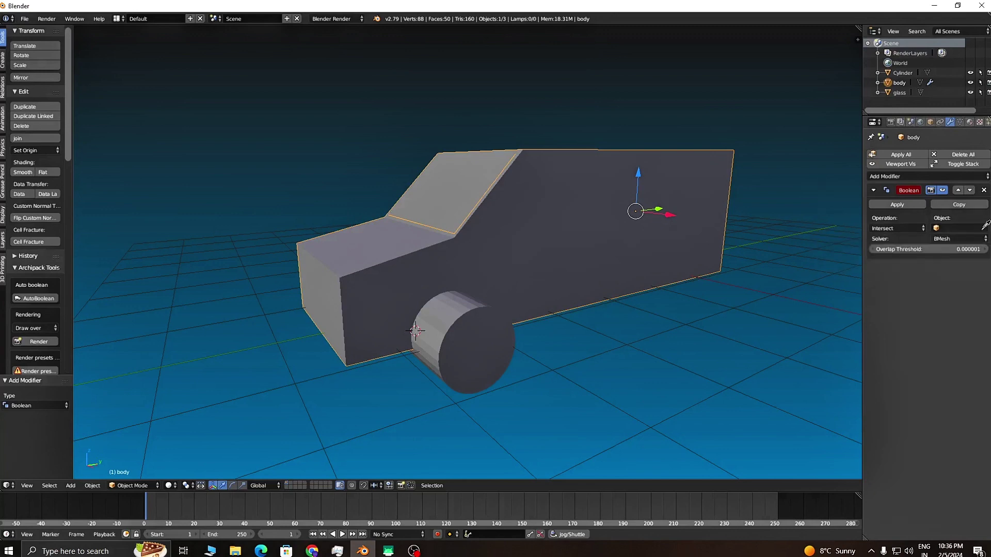
left_click(475, 327)
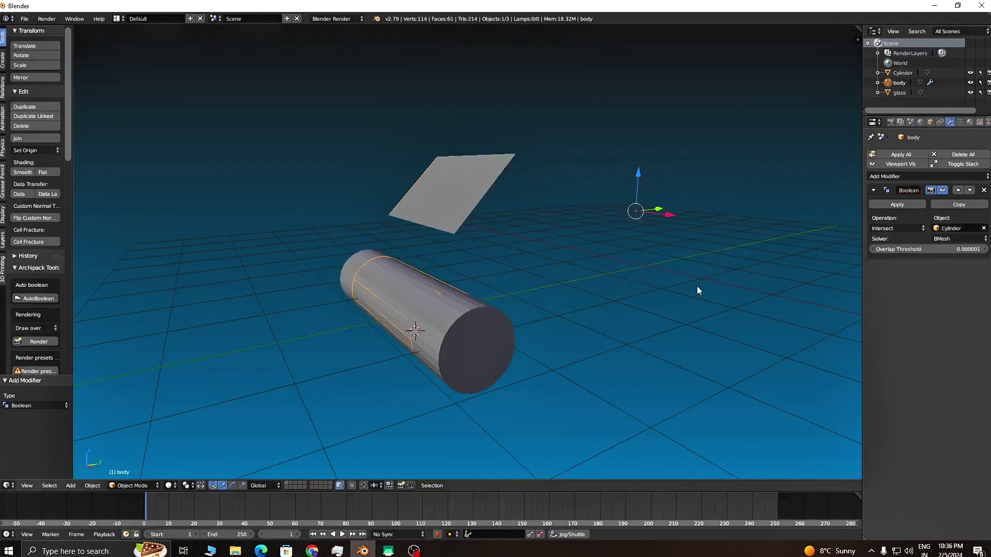
Set the body's Boolean operation to Difference and apply the modifier to cut the front wheel arch
middle_click_drag(631, 257, 615, 318)
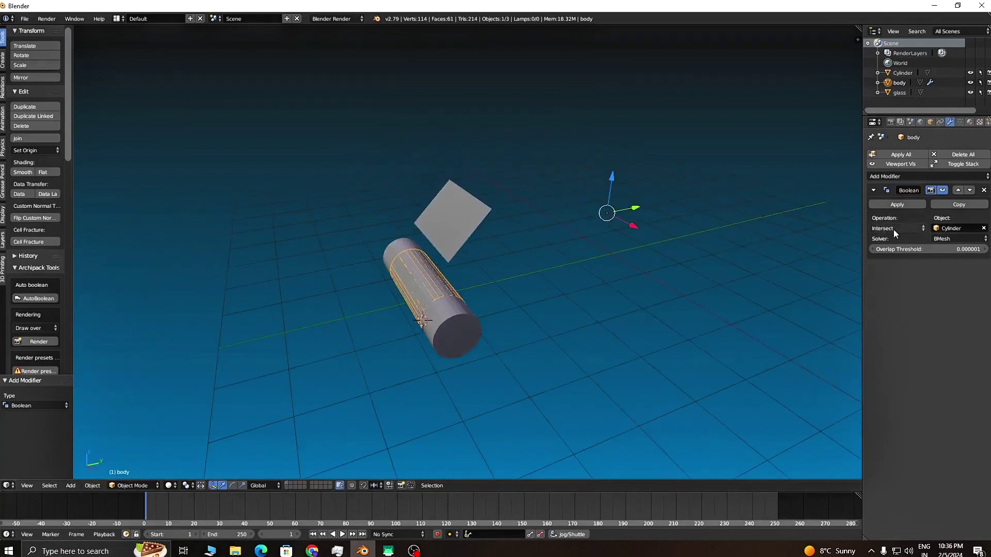
left_click(894, 230)
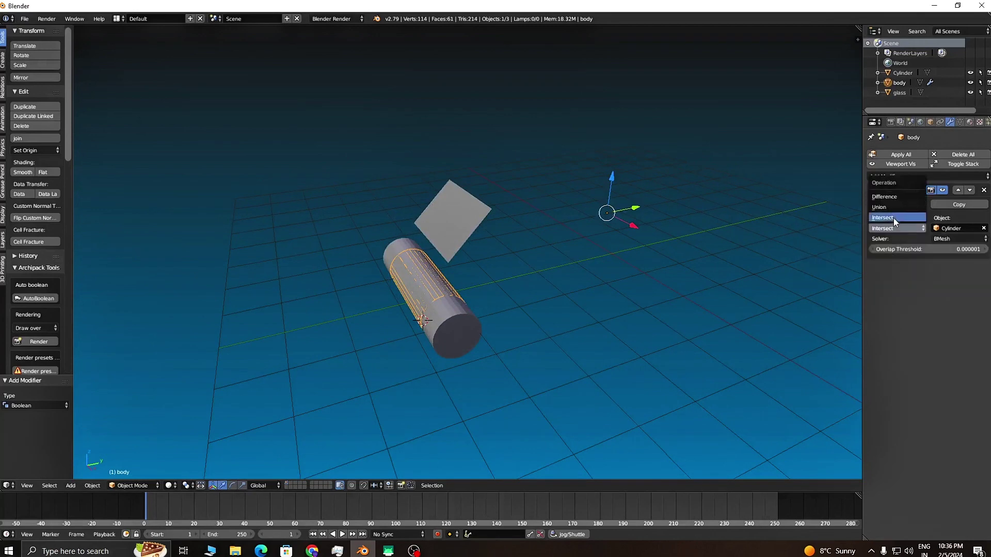
left_click(909, 197)
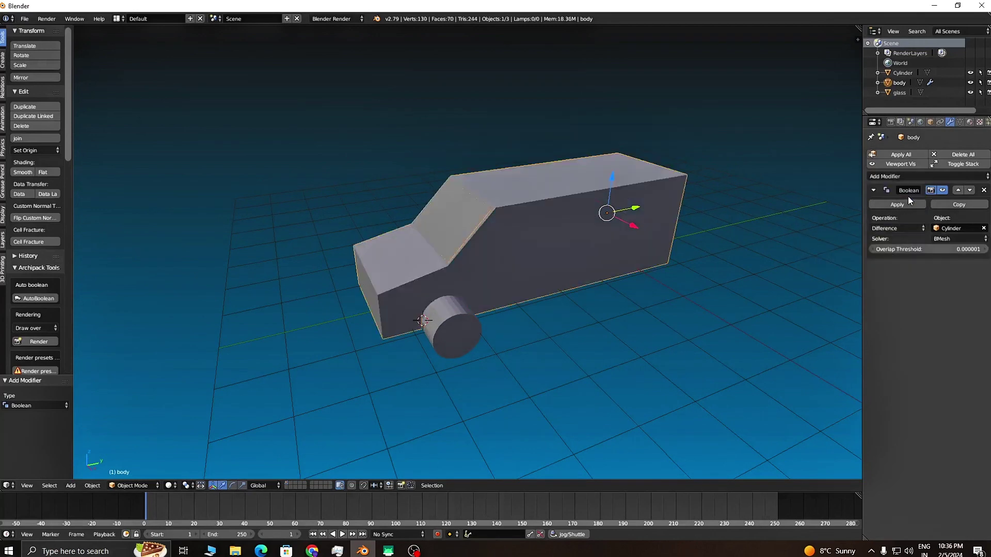
middle_click_drag(607, 402, 440, 285)
middle_click_drag(685, 295, 703, 283)
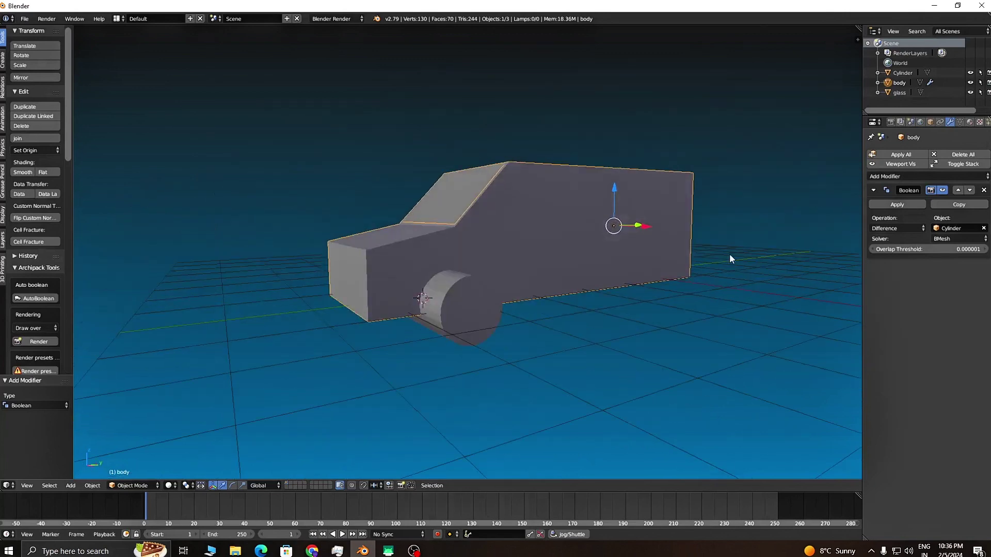
left_click(909, 203)
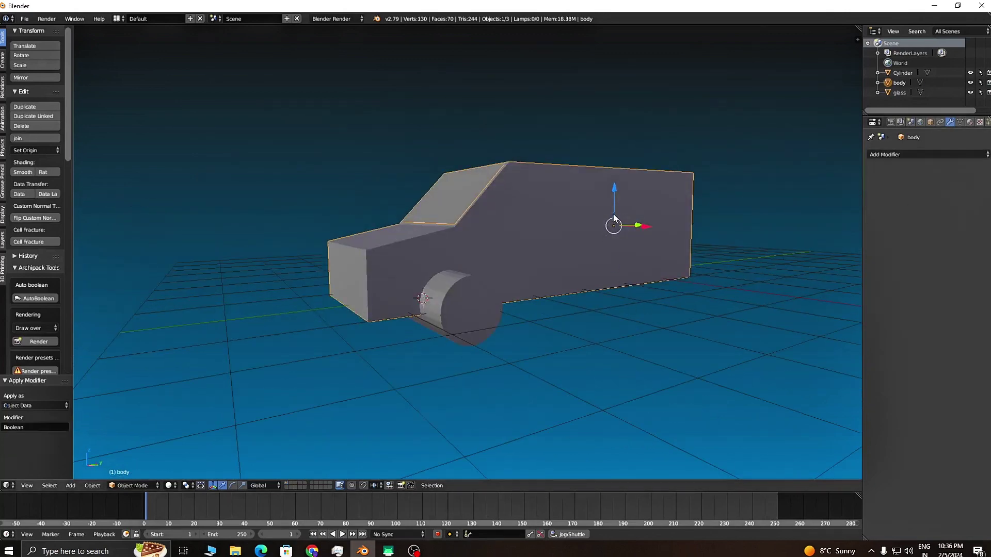
Move the cylinder about 3.337 along Y to the rear wheel position
right_click(470, 292)
key("g")
key("z")
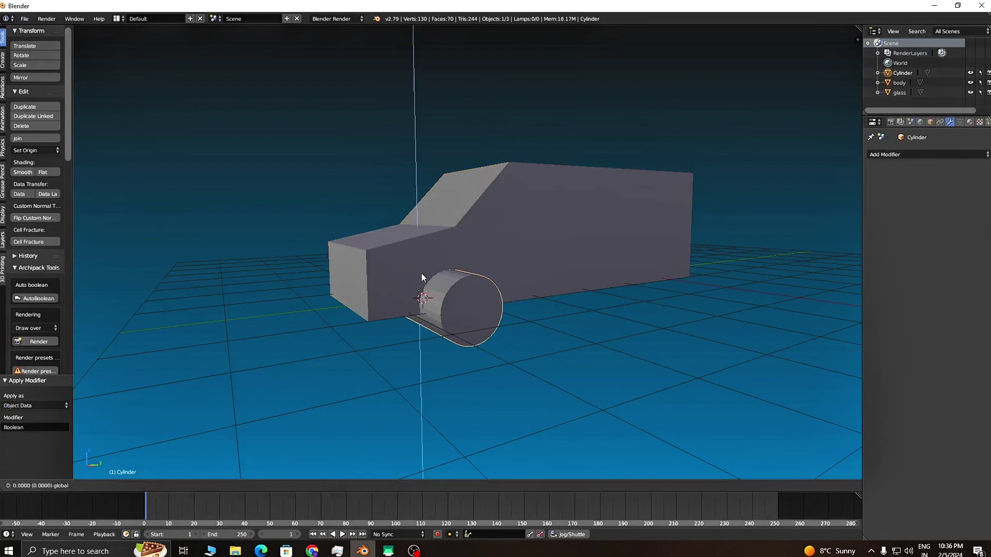
key("Escape")
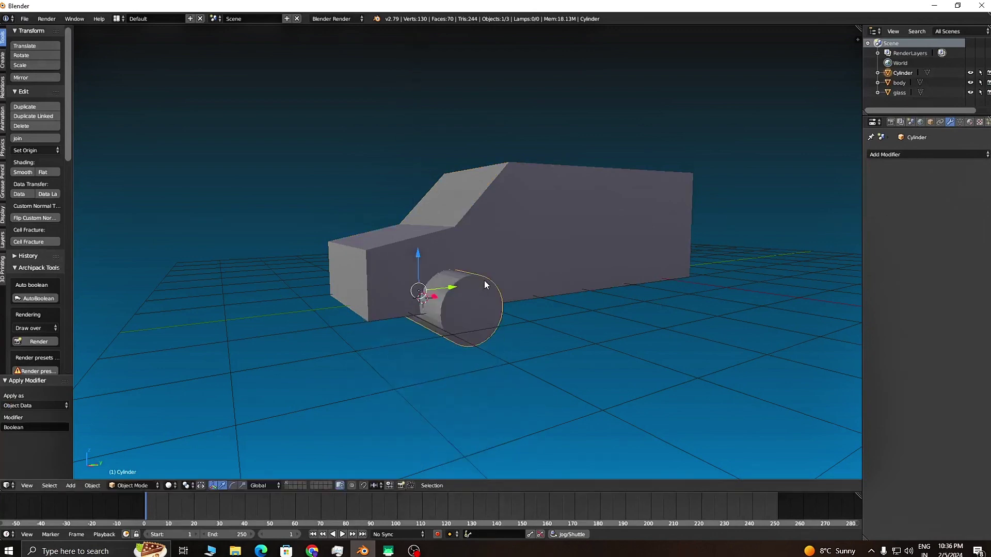
middle_click_drag(707, 327, 540, 376)
scroll(637, 344, "up", 2)
scroll(636, 356, "down", 2)
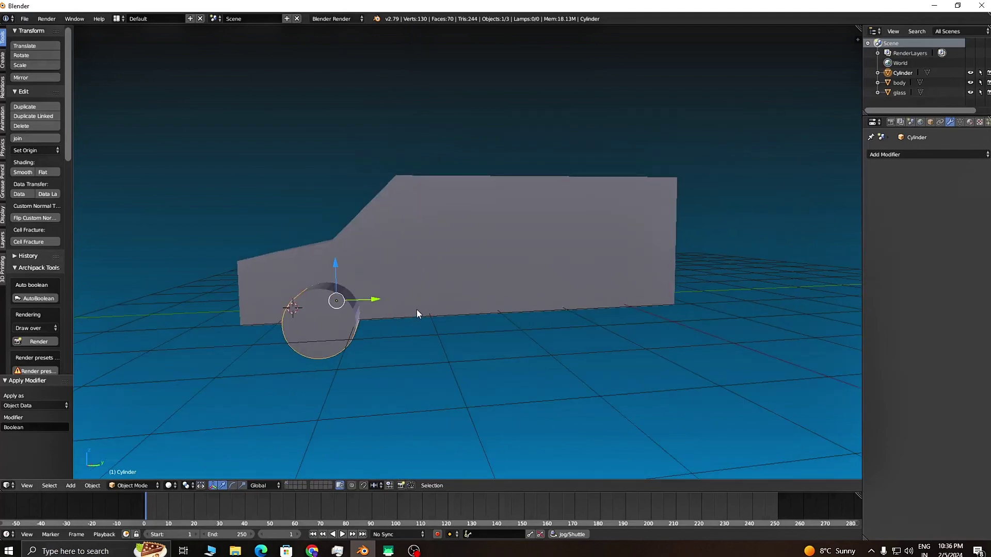
key("g")
key("y")
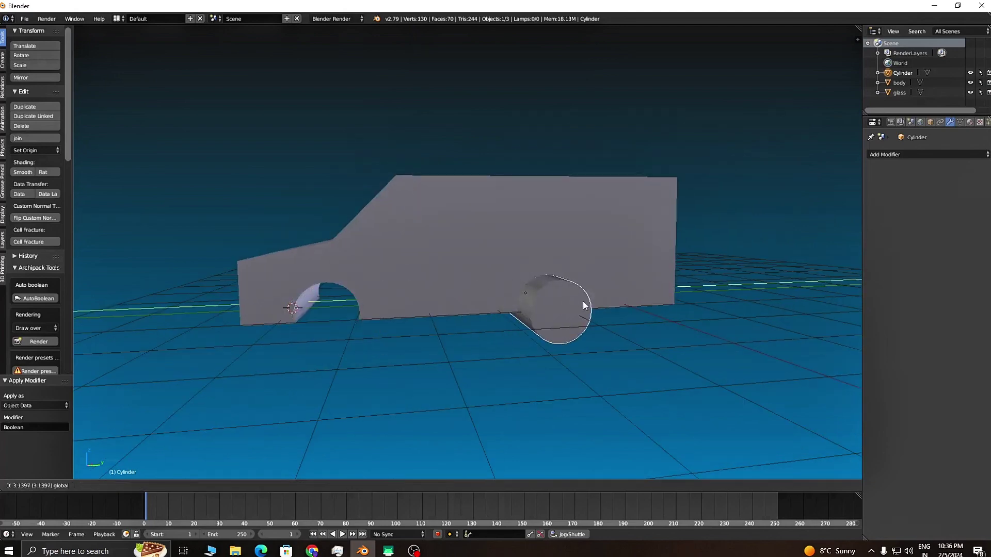
left_click(574, 299)
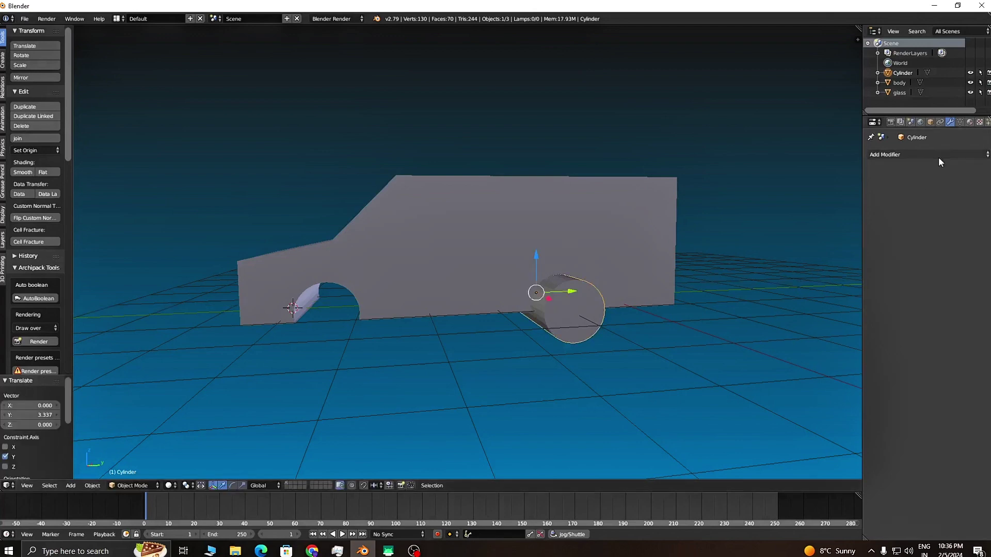
left_click(939, 156)
left_click(780, 201)
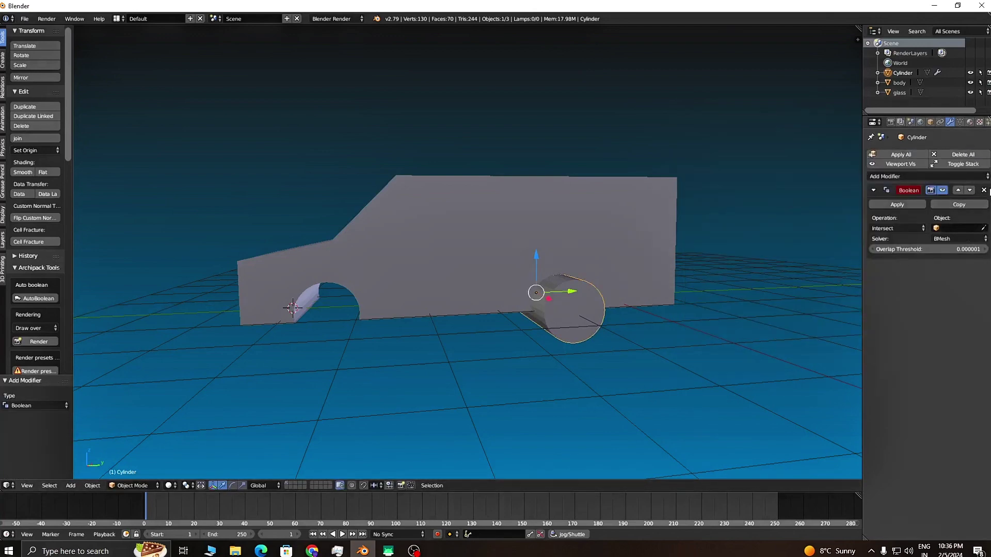
left_click(984, 191)
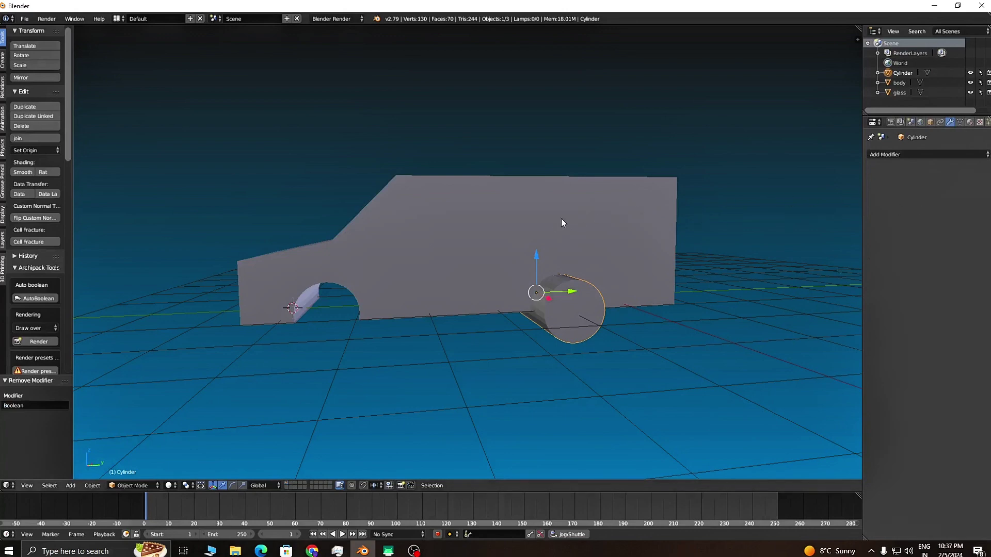
Add a Boolean modifier to the body with the Cylinder as target and the operation set to Difference, for the rear wheel arch
right_click(601, 201)
left_click(945, 153)
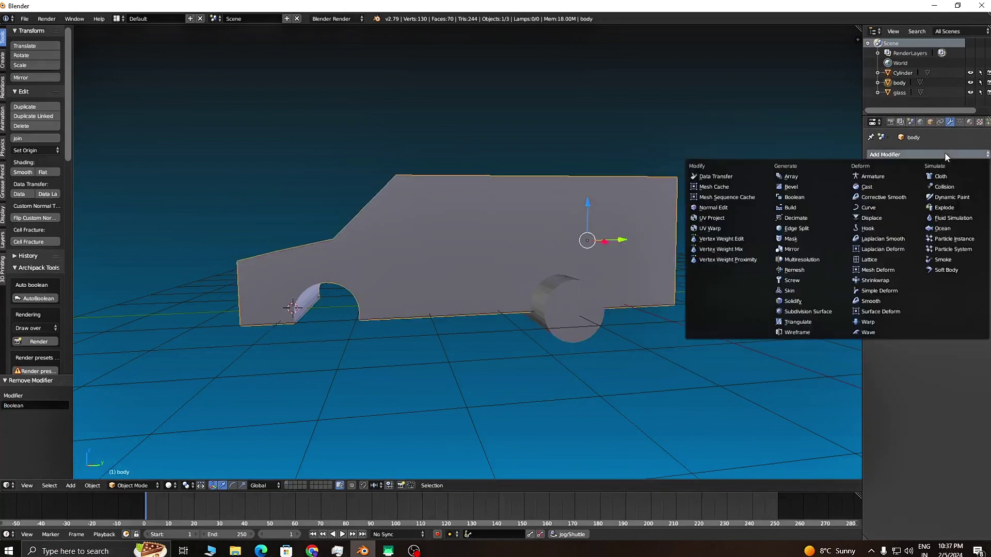
left_click(809, 197)
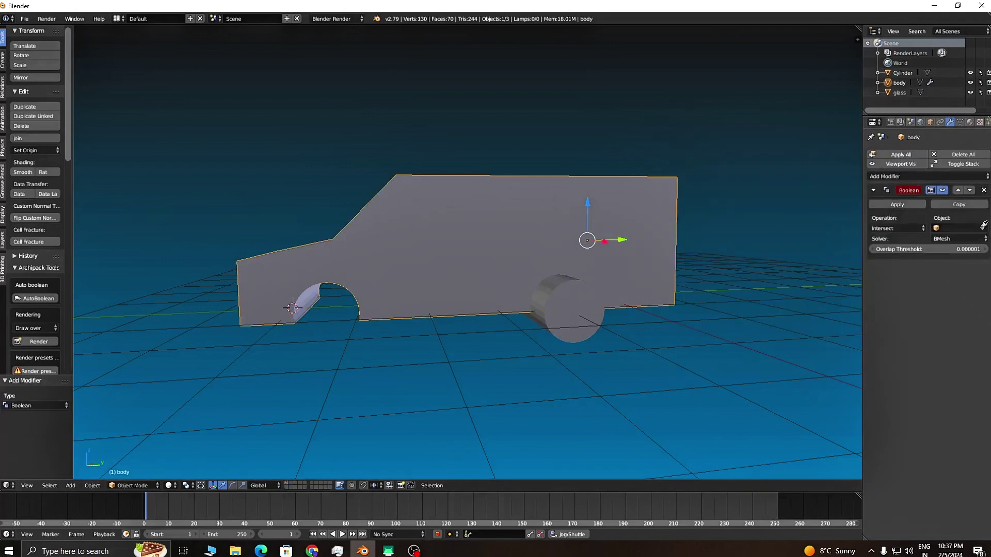
left_click(571, 318)
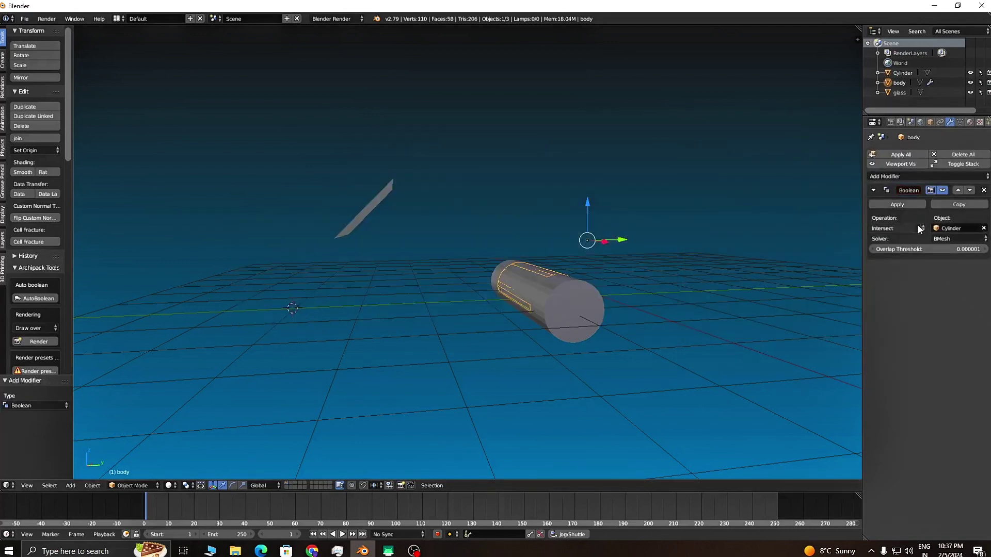
left_click(903, 228)
left_click(899, 199)
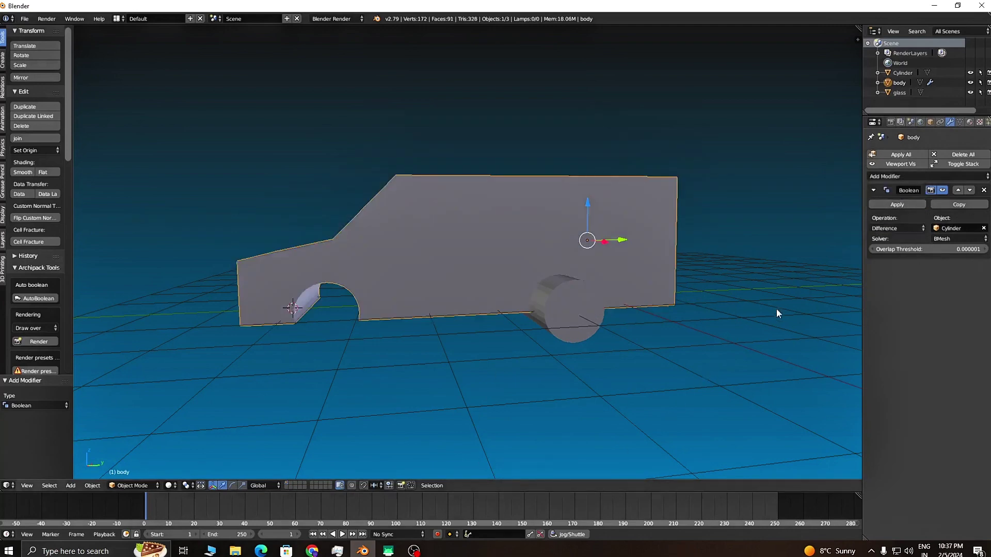
Apply the body's Boolean modifier to cut the rear wheel arch, and select the cylinder
left_click(897, 204)
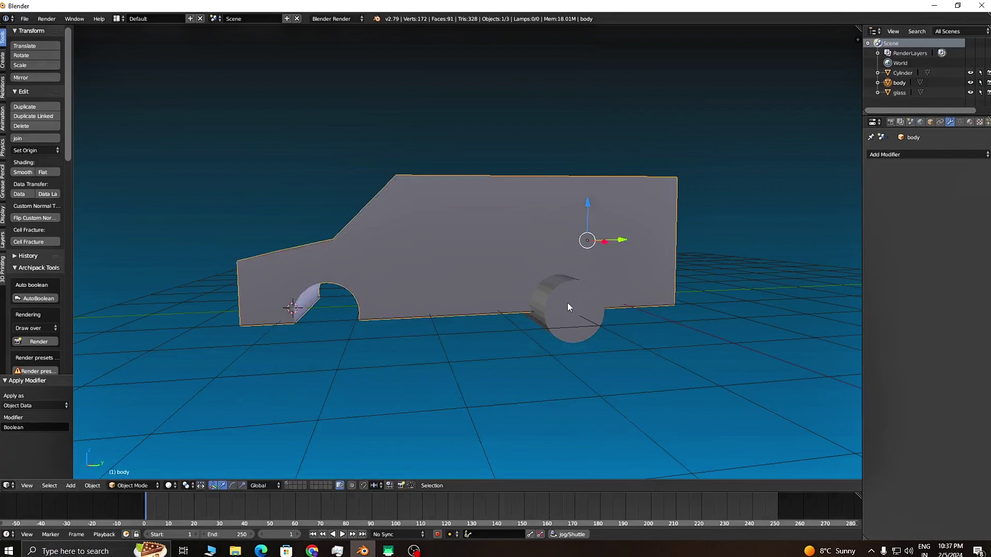
right_click(568, 304)
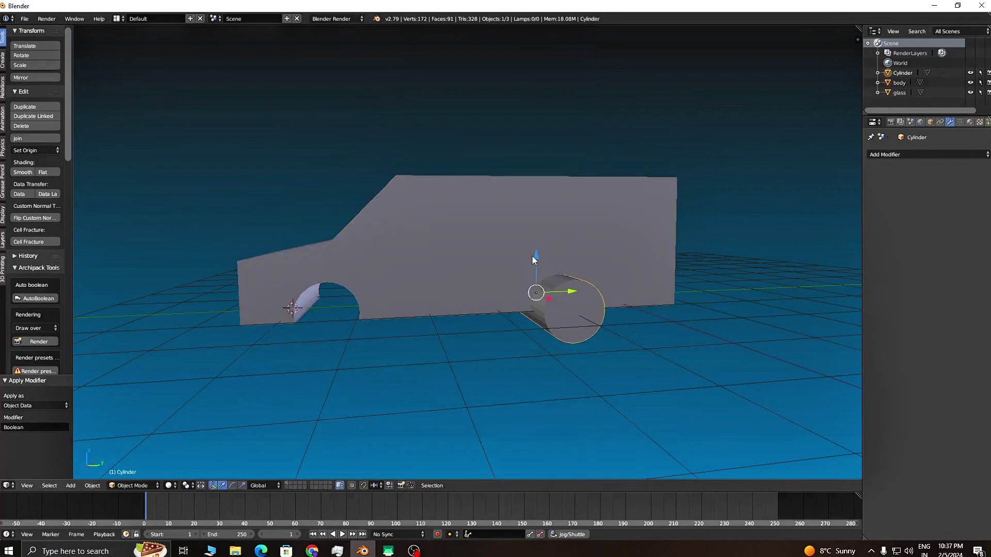
key("g")
key("z")
key("Escape")
Scale the cylinder down along X by about 0.198 and again by about 0.390 to make a thin wheel disc
middle_click_drag(649, 380, 604, 248)
scroll(594, 261, "up", 4)
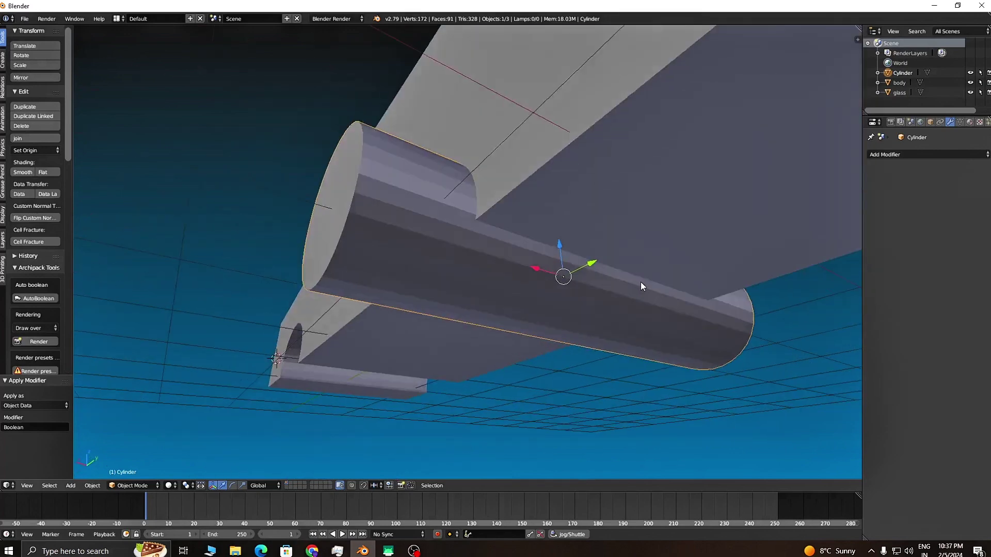
scroll(640, 289, "down", 4)
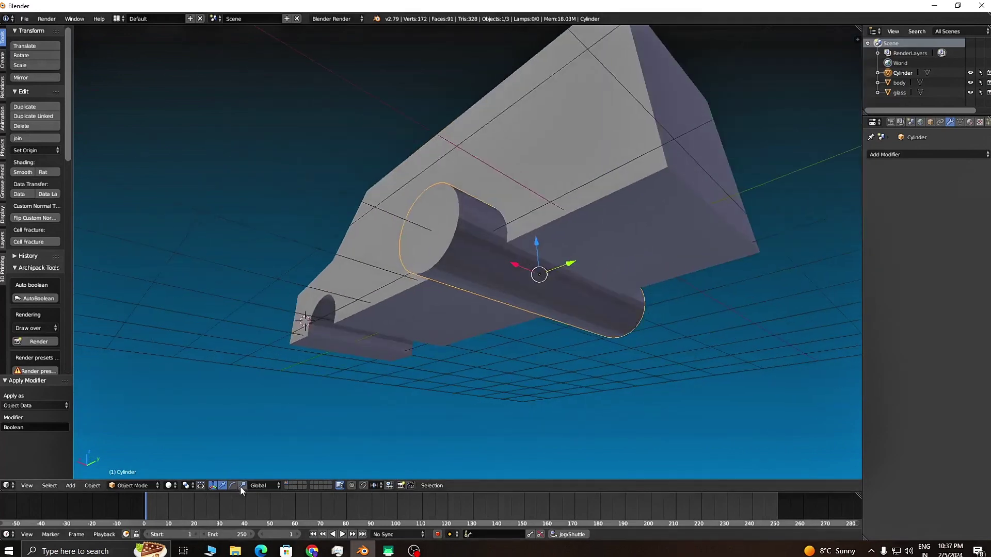
key("s")
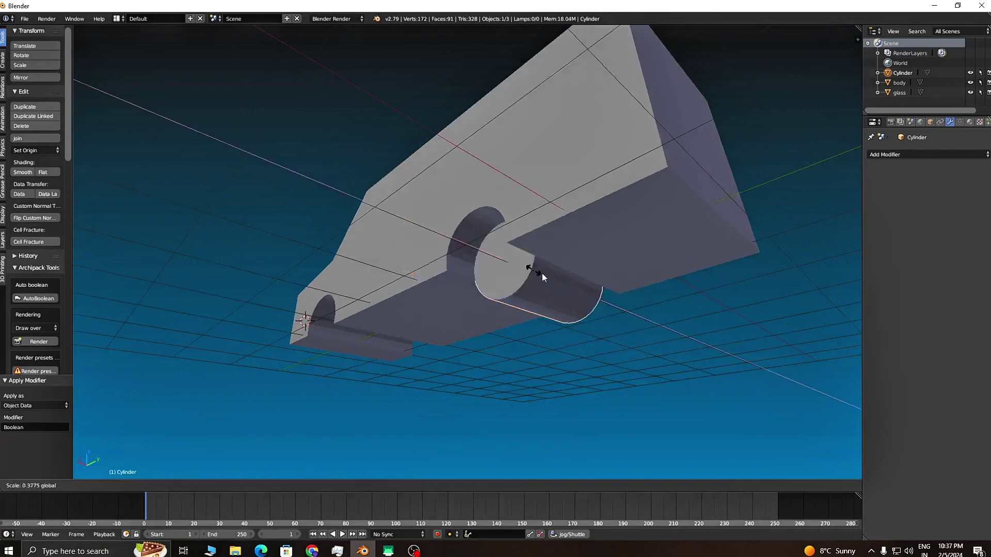
key("Escape")
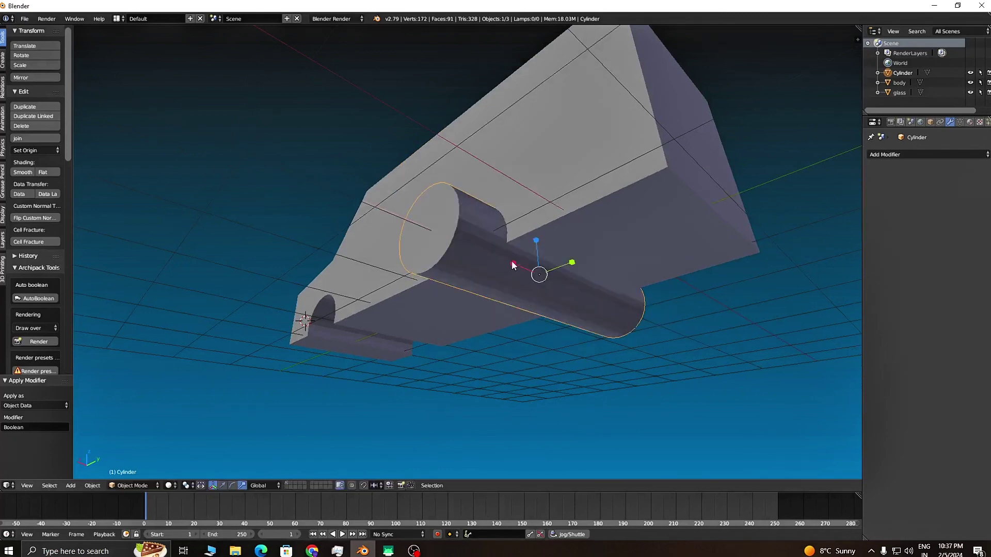
key("s")
key("x")
left_click(524, 266)
key("s")
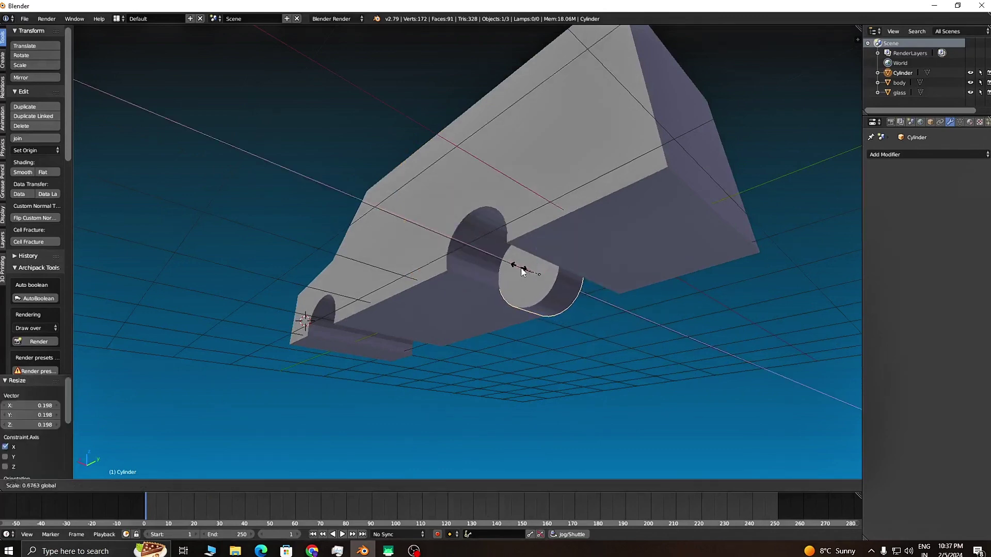
left_click(526, 270)
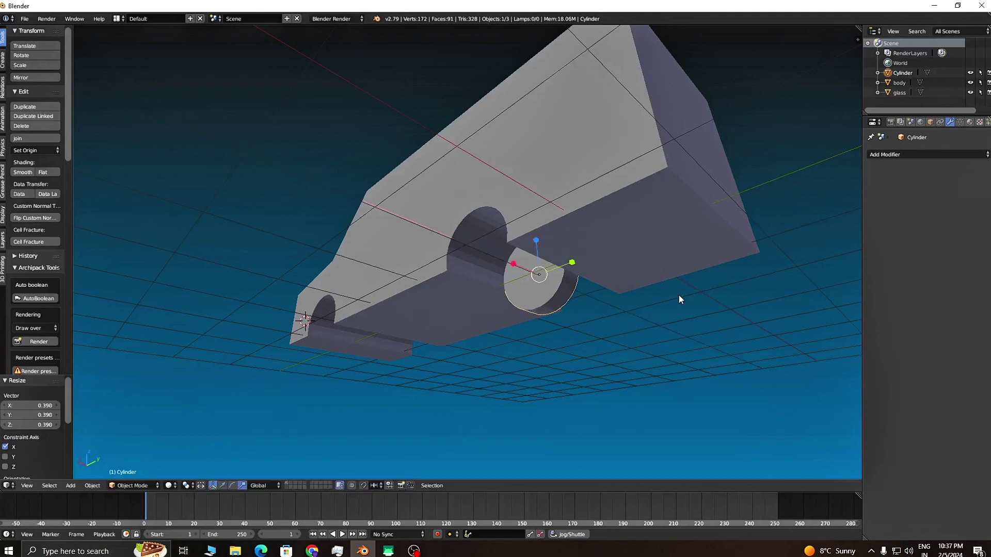
Move the thin cylinder about -2.410 along X, out beside the car body
middle_click_drag(661, 294, 695, 328)
scroll(562, 336, "up", 3)
middle_click_drag(565, 339, 329, 436)
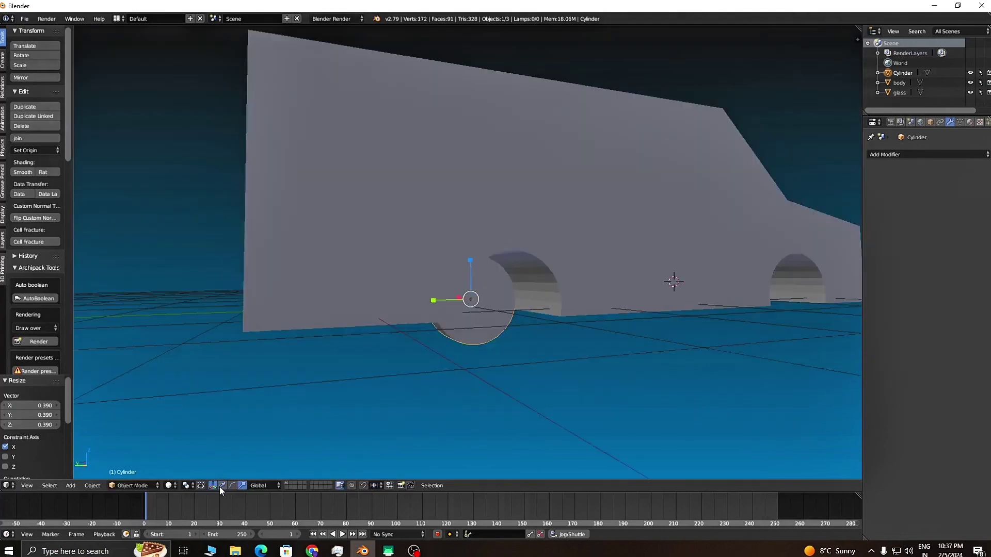
middle_click_drag(464, 323, 457, 305)
left_click_drag(439, 291, 665, 398)
middle_click_drag(664, 398, 575, 359)
scroll(575, 355, "up", 6)
scroll(604, 327, "down", 5)
middle_click_drag(618, 329, 618, 339)
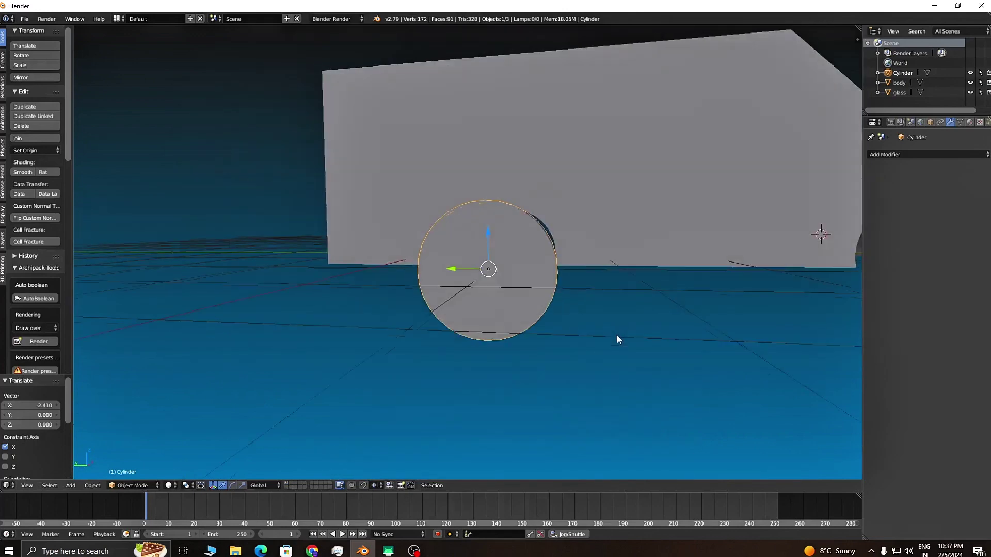
Set the cylinder's origin to its geometry, using the median center
left_click(232, 486)
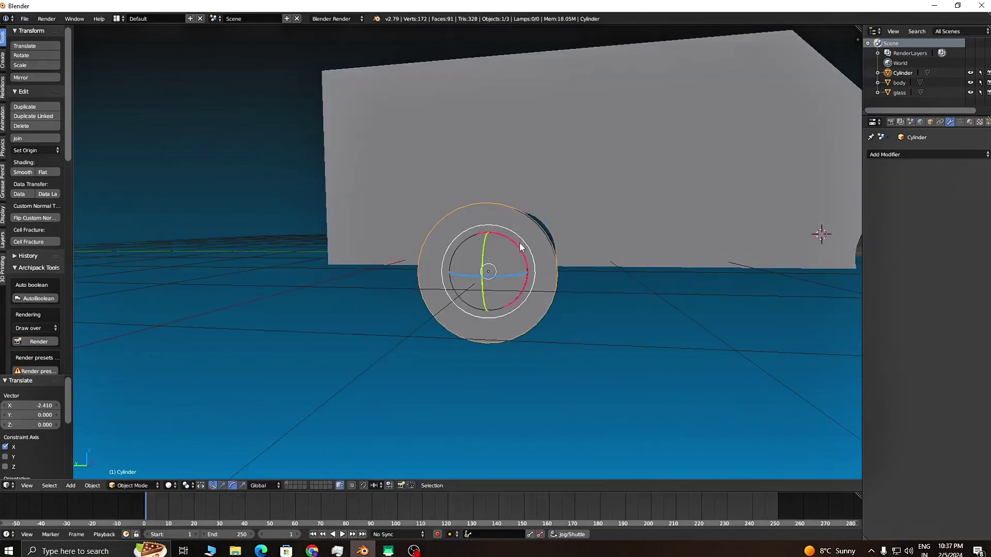
mouse_move(518, 246)
left_mouse_down()
mouse_move(442, 309)
mouse_move(525, 177)
mouse_move(584, 253)
mouse_move(480, 437)
mouse_move(356, 221)
mouse_move(562, 273)
mouse_move(478, 190)
mouse_move(443, 185)
mouse_move(768, 365)
mouse_move(409, 409)
mouse_move(438, 161)
mouse_move(452, 161)
mouse_move(506, 250)
left_mouse_up()
left_click(32, 152)
left_click(68, 173)
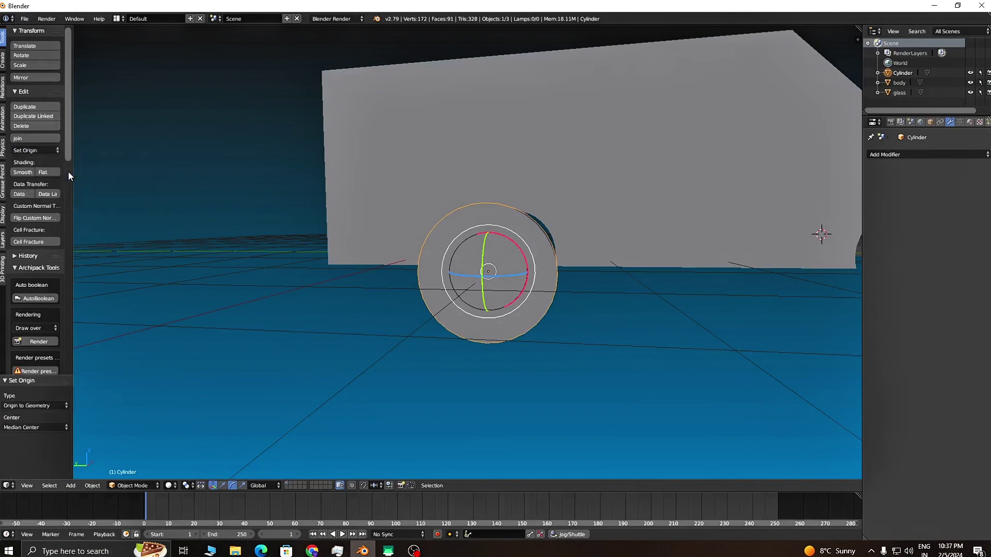
Try rotating the cylinder around its centred origin and check it from several angles
left_click_drag(494, 236, 524, 338)
left_click_drag(371, 371, 475, 234)
middle_click_drag(648, 352, 614, 352)
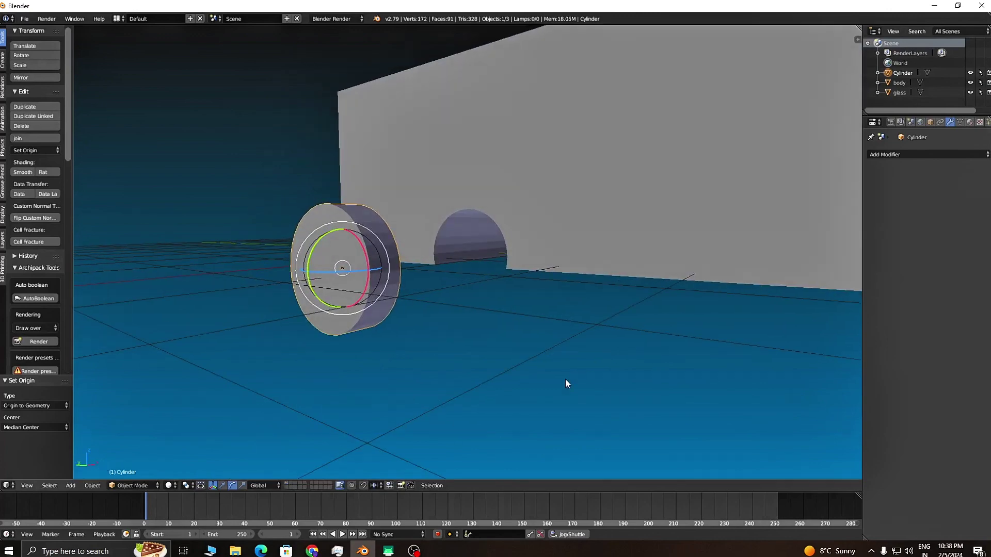
middle_click_drag(463, 311, 515, 311)
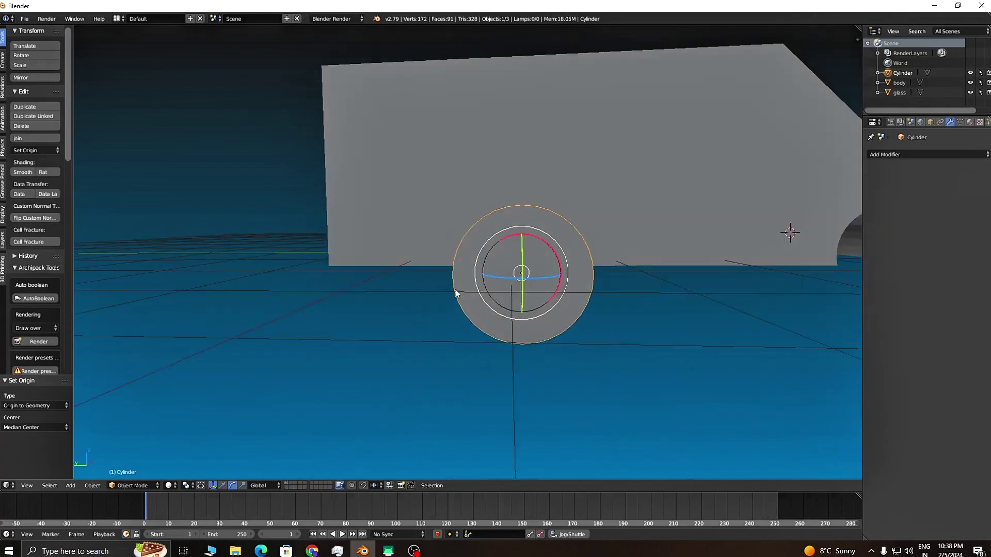
left_click(570, 296)
middle_click_drag(619, 312, 522, 295)
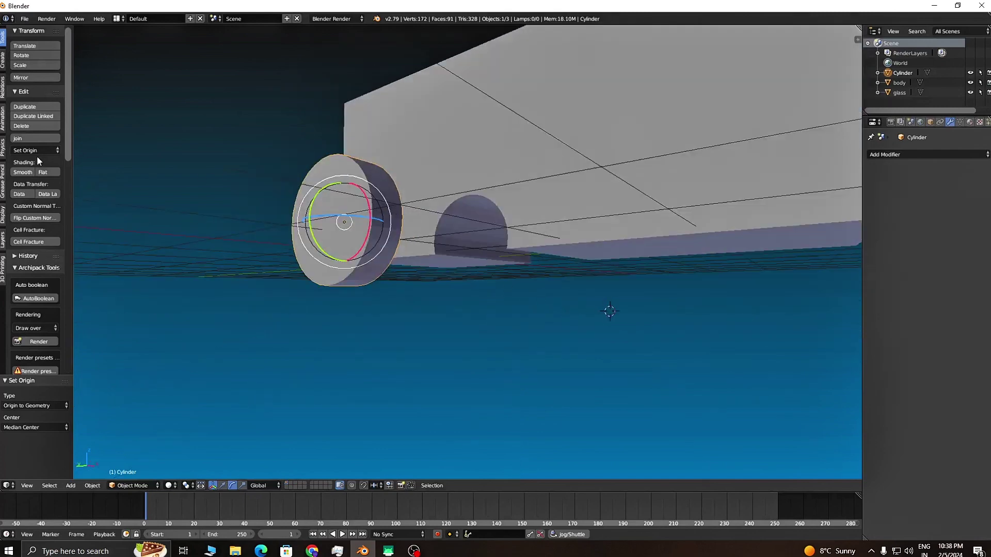
left_click(47, 150)
middle_click_drag(515, 148, 530, 177)
scroll(531, 177, "up", 3)
middle_click_drag(578, 233, 593, 284)
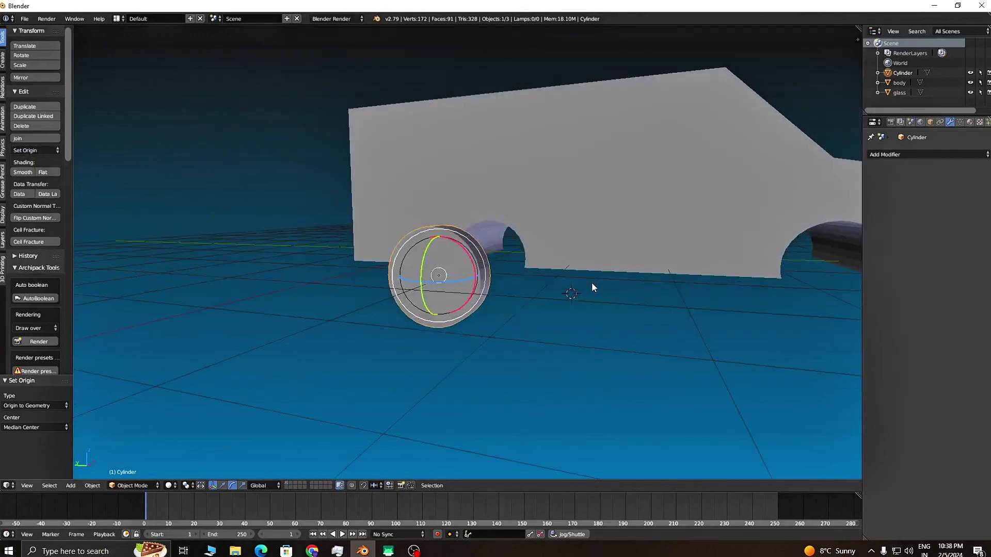
Move the wheel cylinder about 1.610 along X back into the rear wheel arch
left_click(224, 485, "shift")
middle_click_drag(498, 256, 412, 274)
left_click_drag(412, 273, 512, 255)
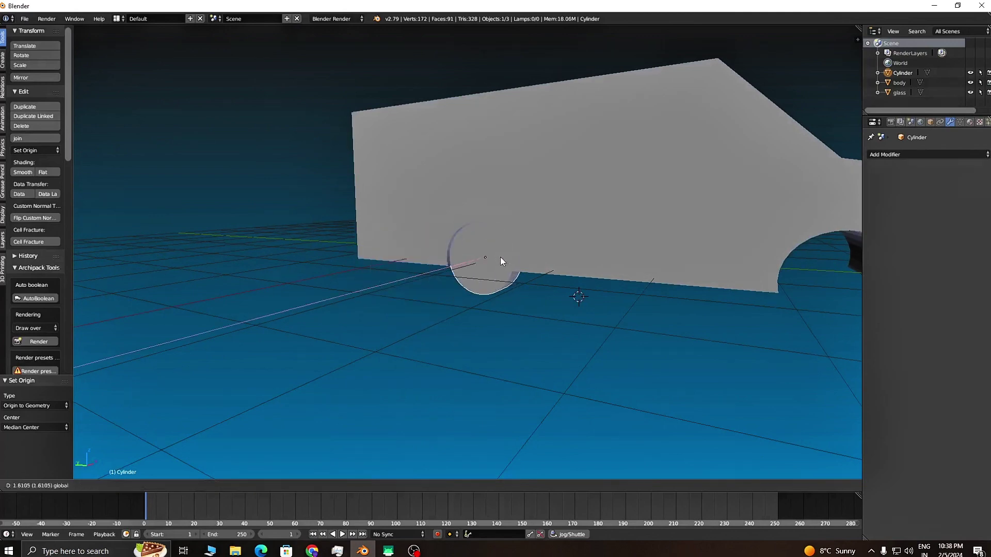
scroll(508, 273, "up", 3)
middle_click_drag(583, 293, 486, 272)
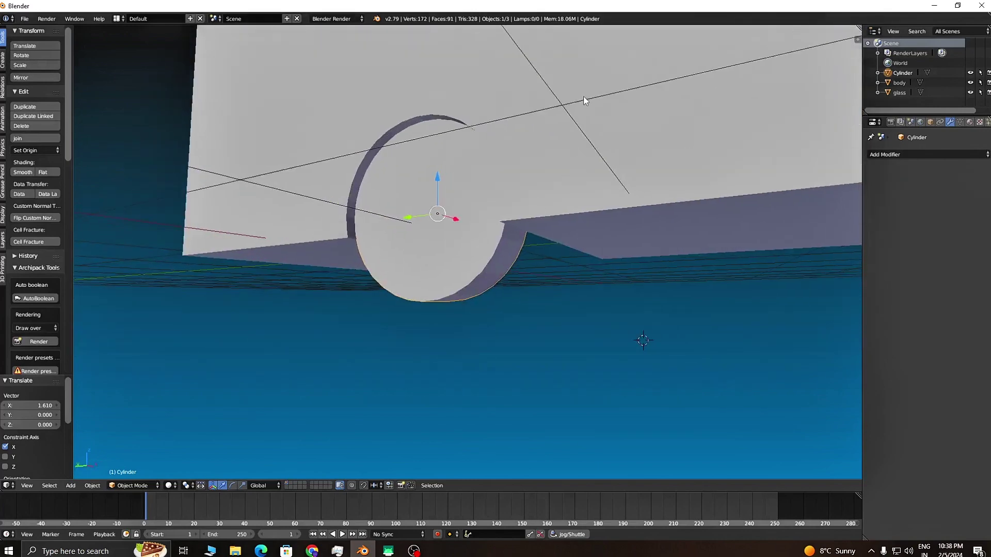
Scale the wheel slightly to fit inside the rear arch and shift it about -0.045 along X
key("s")
left_click(574, 113)
middle_click_drag(571, 128, 596, 228)
key("g")
key("x")
left_click(398, 223)
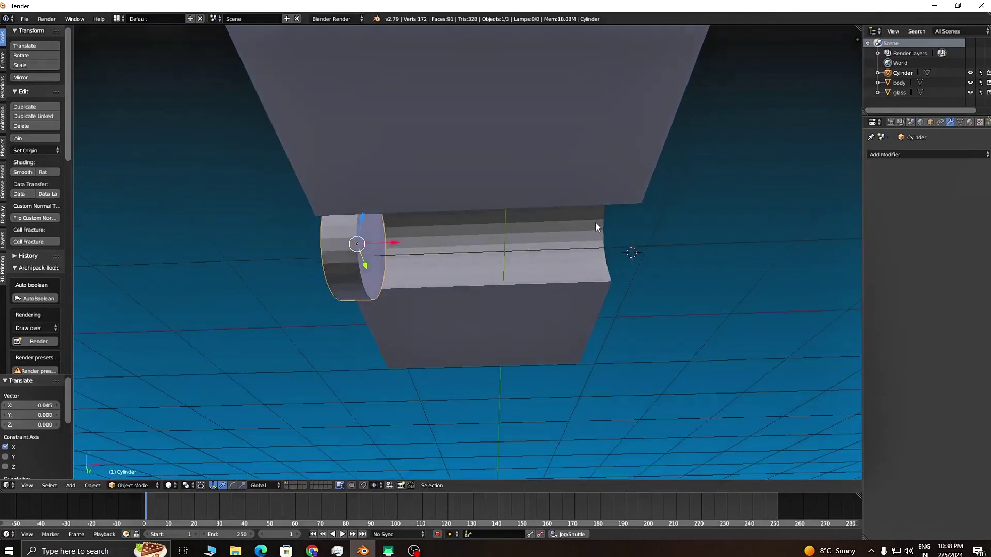
Duplicate the rear wheel and move the copy along X into the opposite rear arch, finishing with an adjustment of about -0.024
key("shift+d")
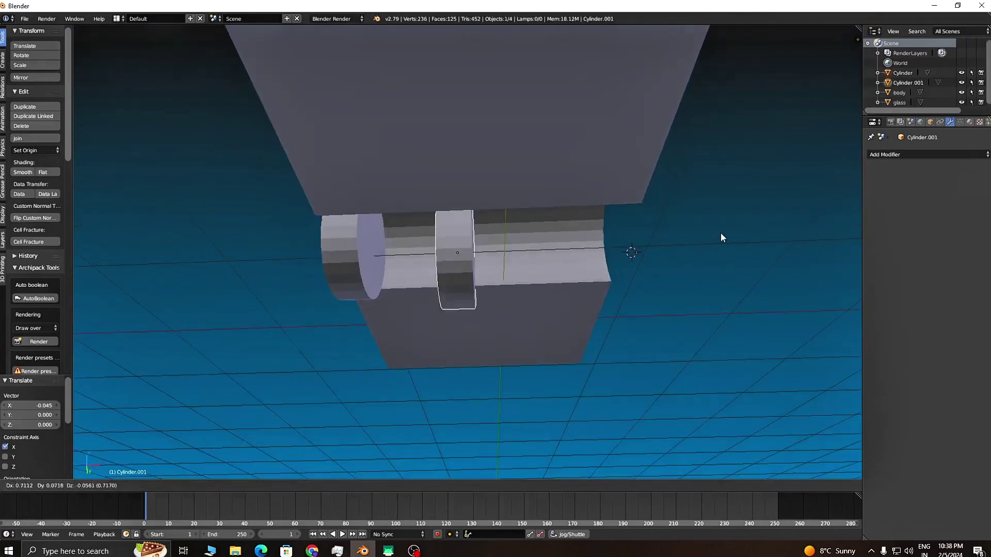
right_click(721, 241)
left_click_drag(395, 243, 639, 256)
mouse_move(639, 256)
middle_mouse_down()
mouse_move(611, 258)
mouse_move(599, 285)
mouse_move(649, 261)
middle_mouse_up()
left_click_drag(649, 202, 652, 198)
middle_click_drag(481, 262, 514, 261)
left_click_drag(648, 220, 569, 272)
middle_click_drag(569, 272, 525, 268)
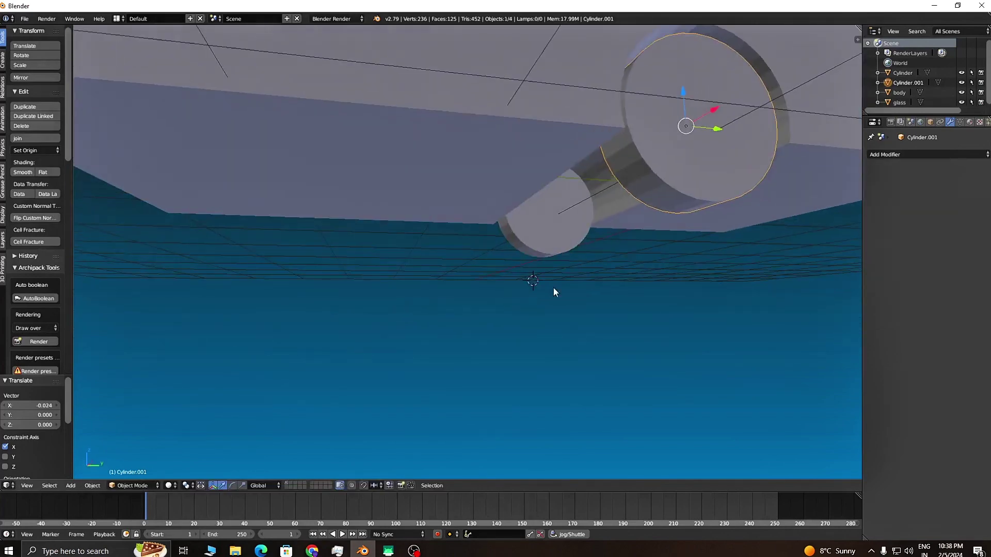
Duplicate both rear wheels and move the copies along Y into the front arches, finishing with an adjustment of about 0.032
middle_click_drag(630, 301, 645, 217)
right_click(561, 239, "shift")
middle_click_drag(615, 270, 568, 205)
left_click_drag(551, 198, 586, 214)
right_click(587, 214)
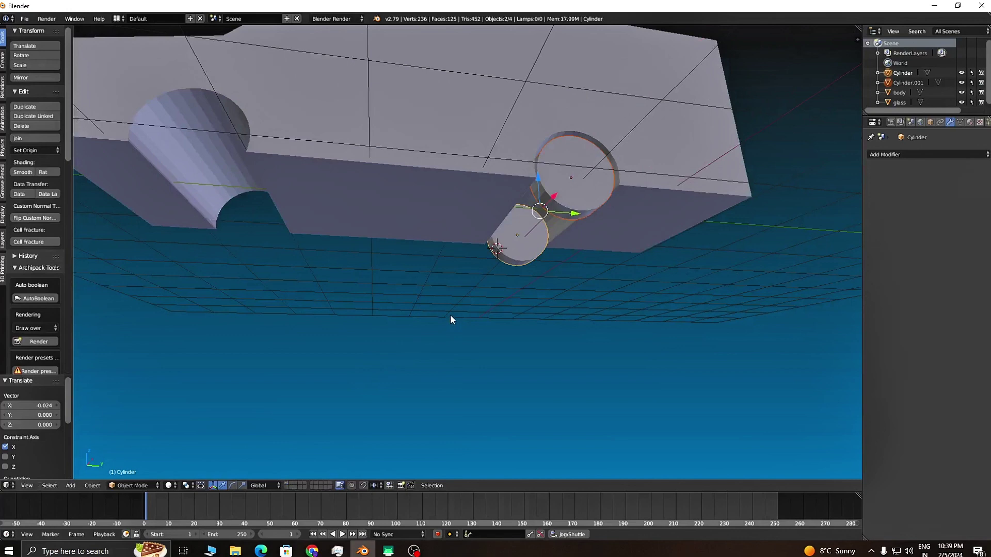
key("shift+d")
right_click(499, 260)
left_click_drag(577, 213, 265, 213)
left_click(265, 213)
middle_click_drag(265, 213, 368, 194)
left_click_drag(367, 194, 368, 190)
middle_click_drag(368, 190, 493, 256)
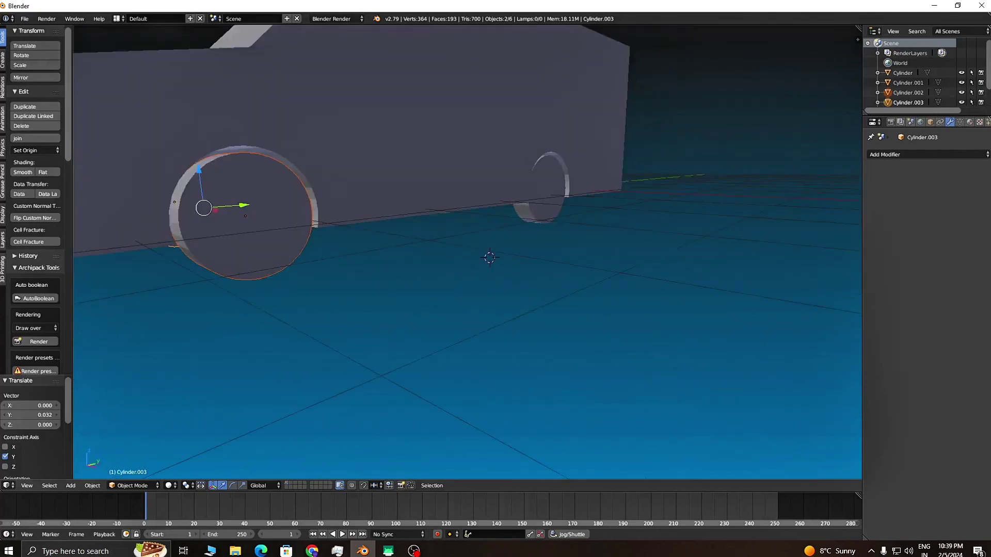
Rename the front wheel Cylinder.002 as tyre1
left_click(931, 122)
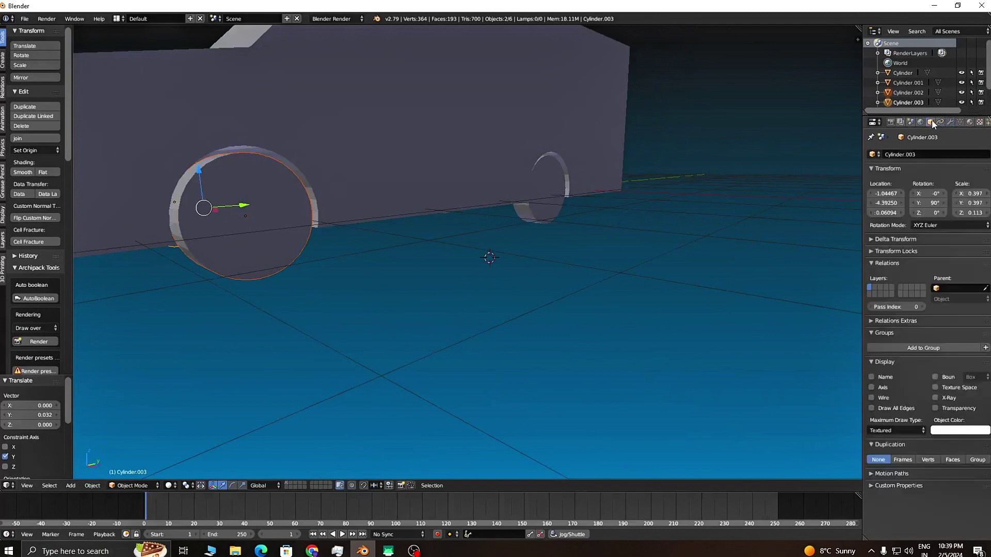
right_click(316, 221)
right_click(274, 221)
left_click(935, 153)
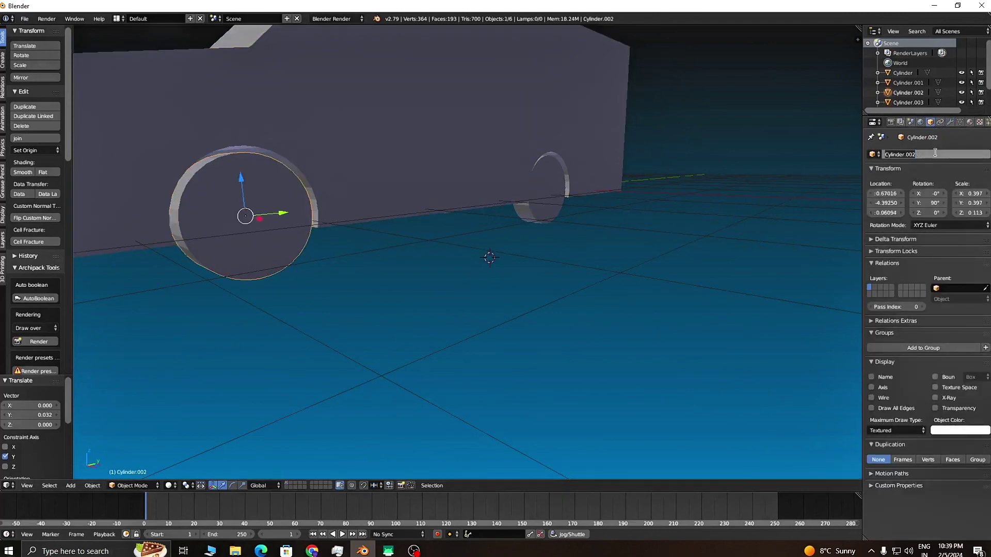
key("BackSpace")
type("tyre1")
key("Return")
Rename the opposite front wheel, Cylinder.003, as tyre2
middle_click_drag(541, 423, 562, 367)
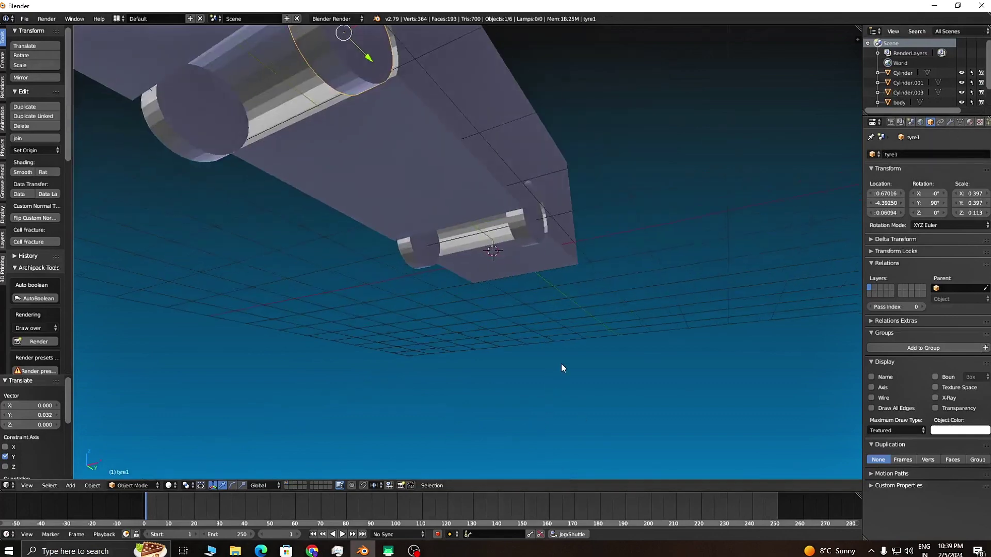
right_click(201, 135)
left_click(949, 151)
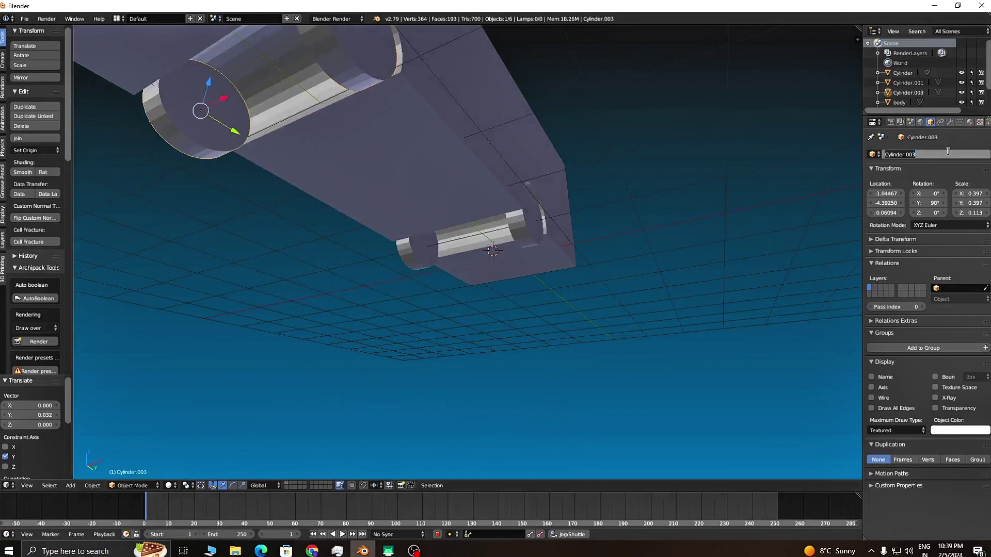
key("BackSpace")
type("tyre2")
key("Return")
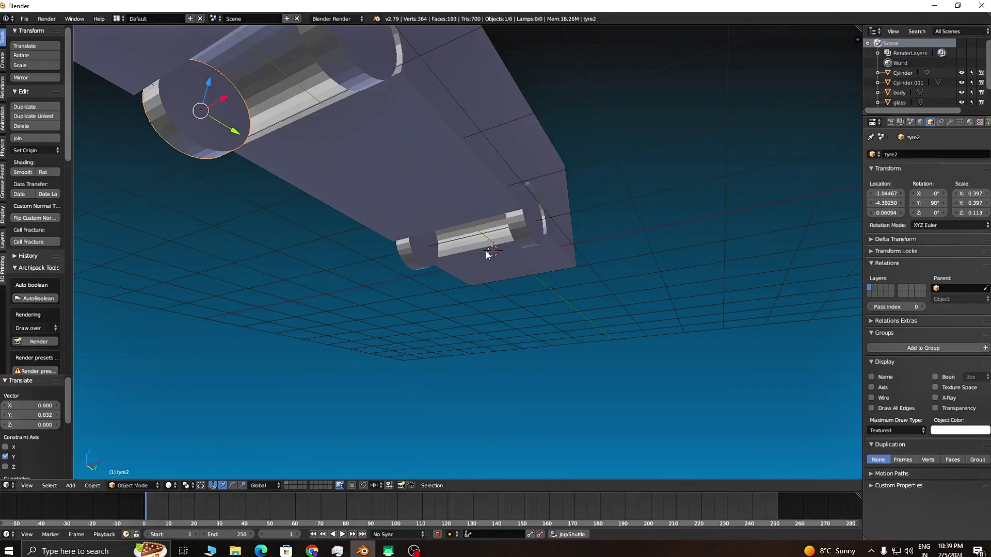
Rename the rear wheel named Cylinder as tyre3
right_click(423, 241)
left_click(943, 150)
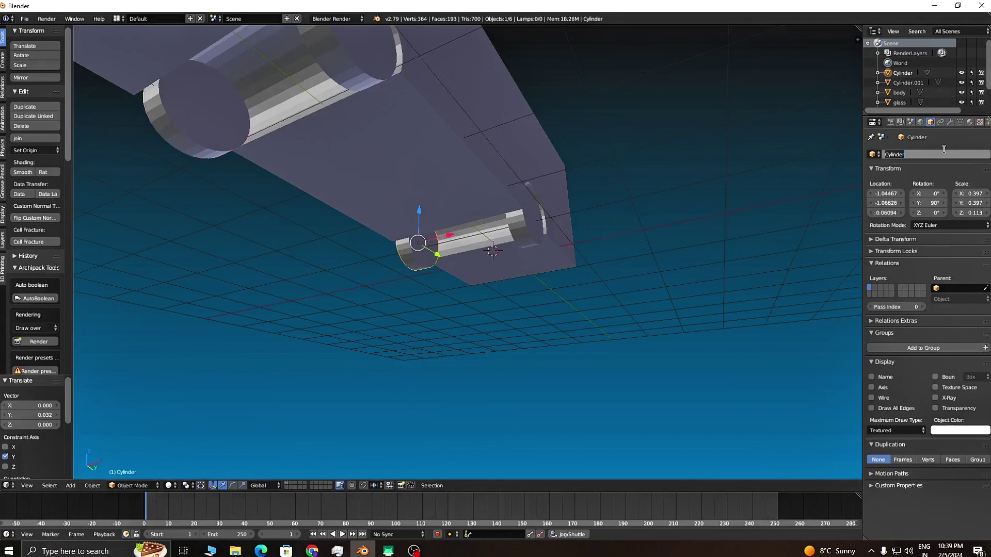
key("BackSpace")
key("Return")
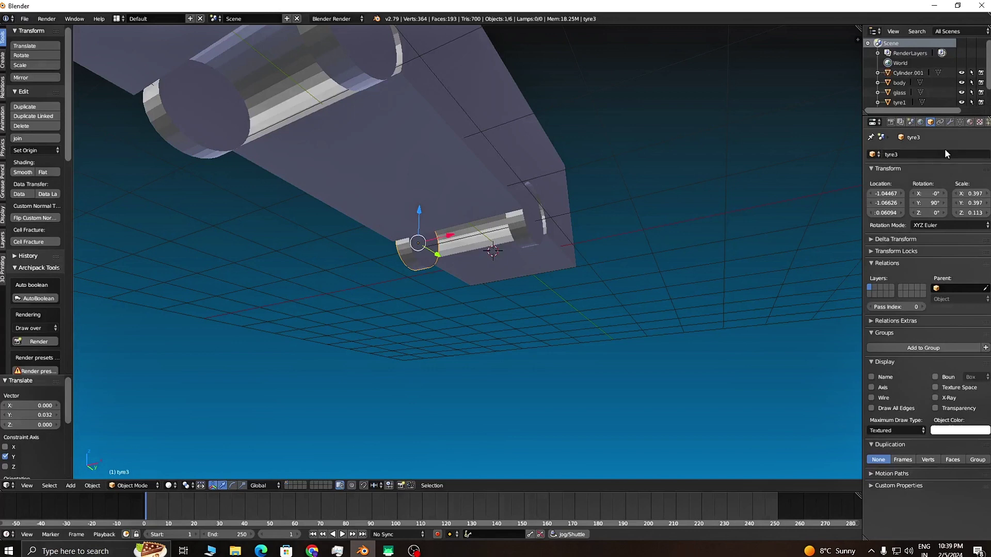
Rename the remaining rear wheel, Cylinder.001, as tyre4
right_click(514, 224)
double_click(930, 150)
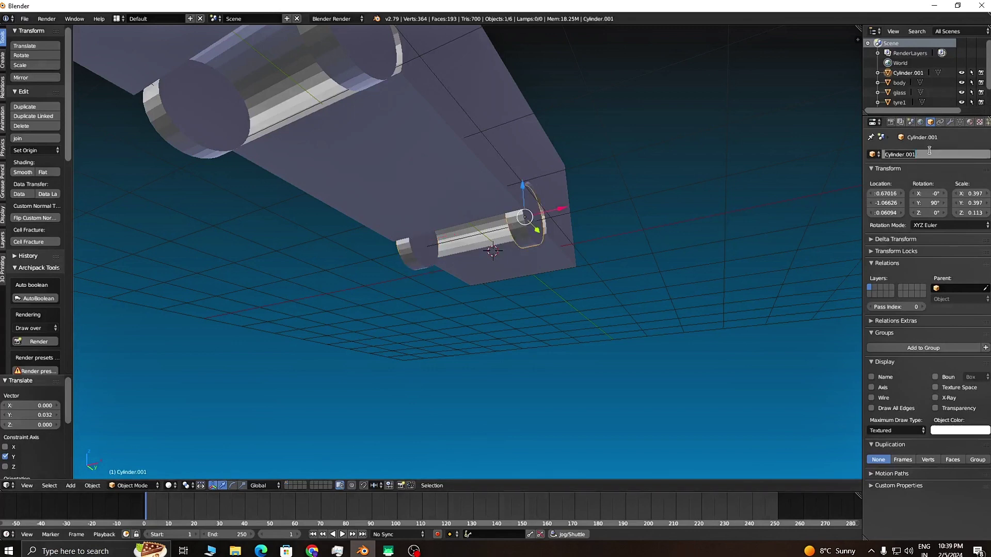
key("BackSpace")
key("Return")
Examine the car body and the fit of its four tyres from the side and the front
middle_click_drag(476, 275, 598, 272)
middle_click_drag(738, 316, 774, 315)
middle_click_drag(731, 291, 732, 311)
middle_click_drag(745, 215, 602, 315)
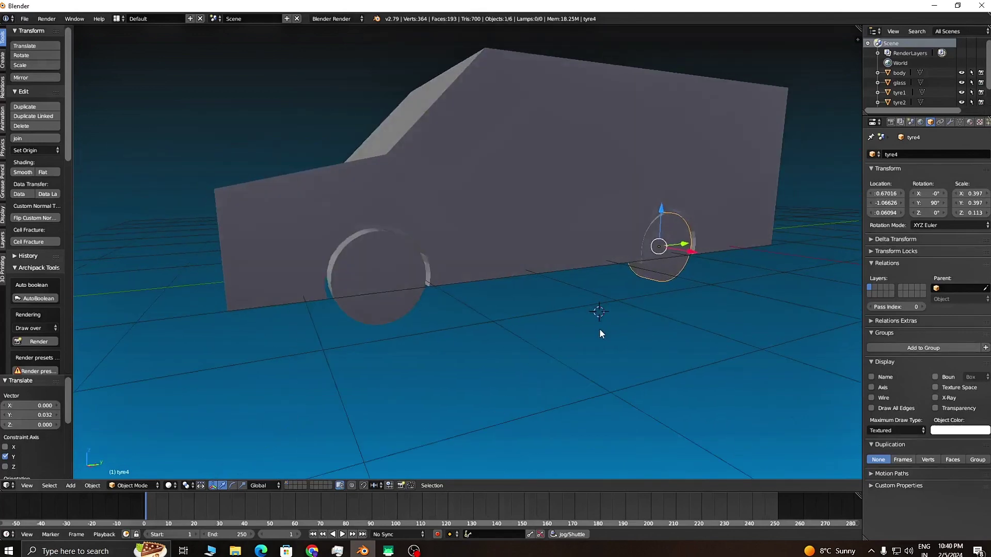
middle_click_drag(576, 370, 635, 370)
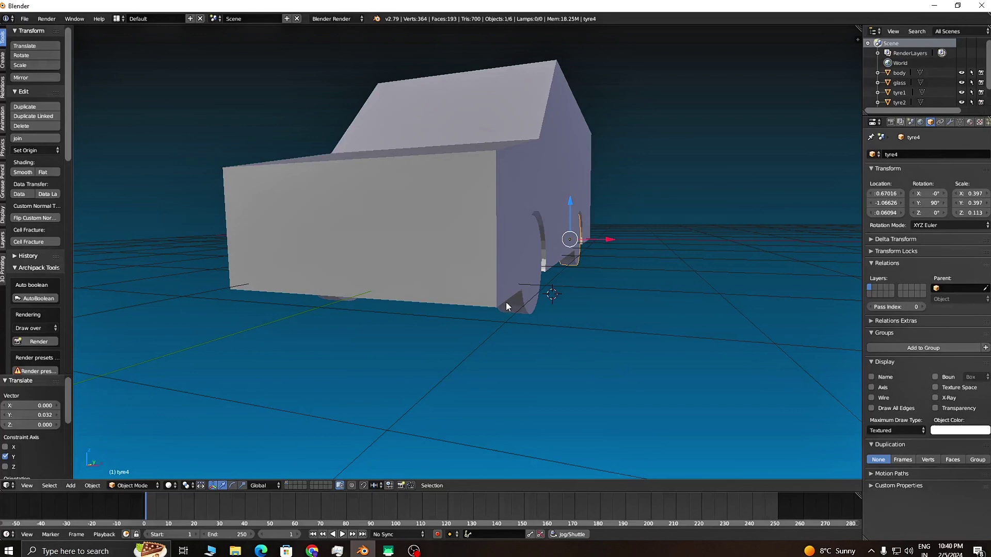
middle_click_drag(488, 240, 494, 298)
left_click(381, 293)
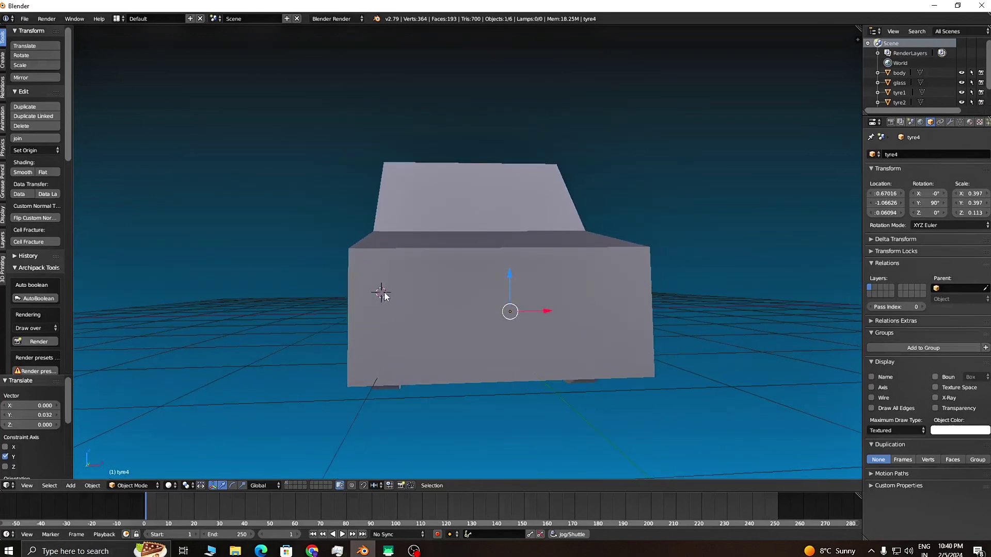
middle_click_drag(387, 295, 605, 410)
middle_click_drag(537, 302, 404, 288)
scroll(521, 294, "up", 4)
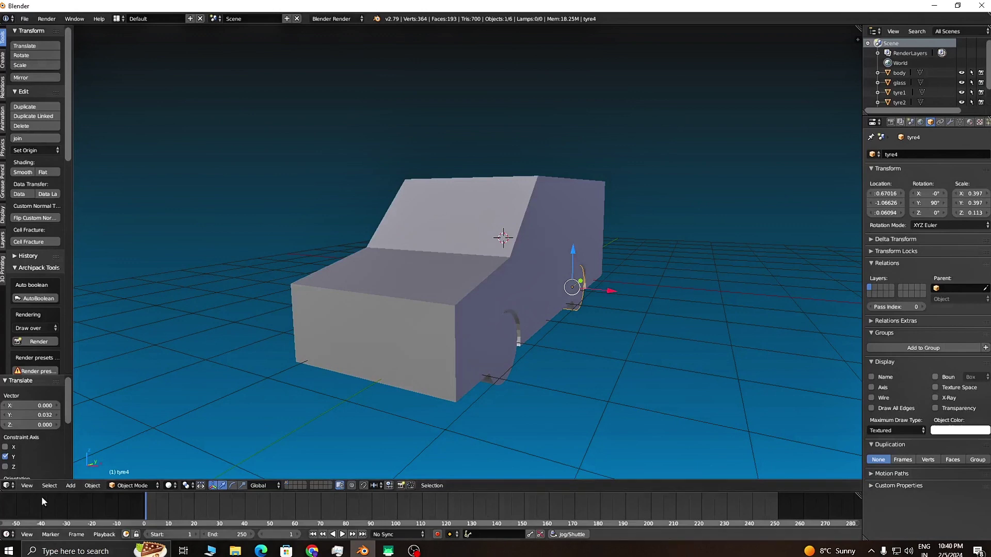
Add a cube mesh, move it in front of the car, and scale it down uniformly to about 0.127
key("shift+a")
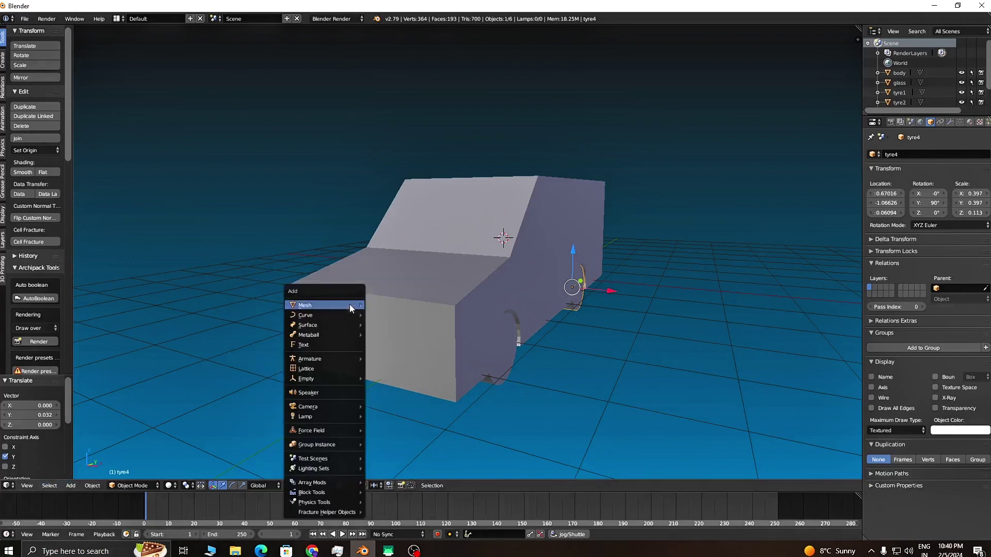
mouse_move(349, 305)
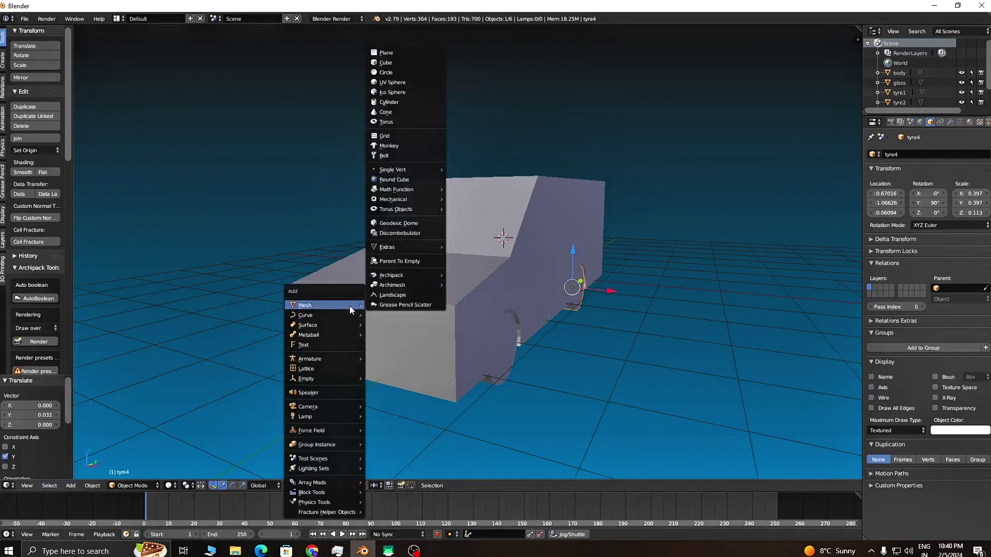
left_click(392, 63)
left_click_drag(515, 236, 382, 302)
key("s")
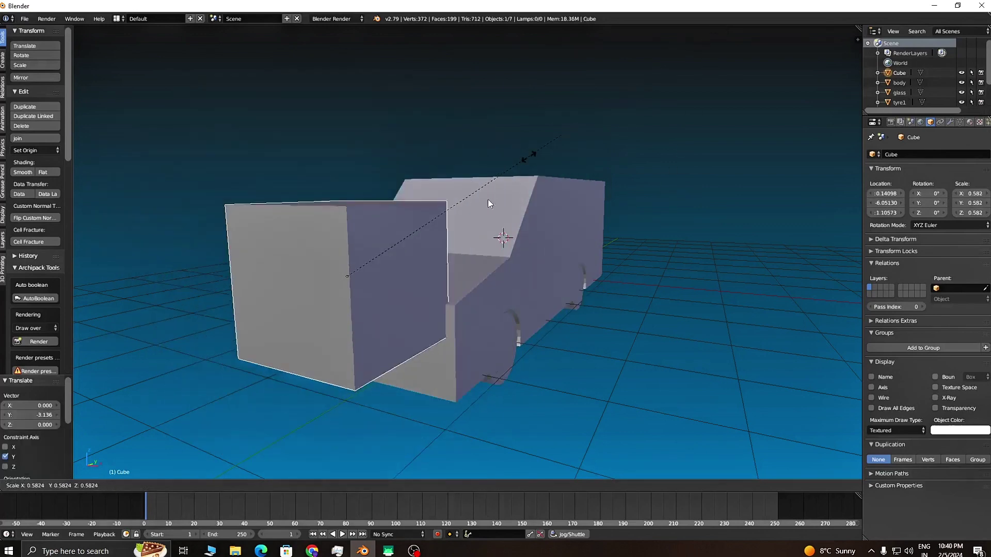
left_click(397, 250)
Lower the small cube to headlight height and shift it about -1.015 along X towards one side of the car's front
middle_click_drag(345, 354, 424, 295)
left_click_drag(524, 143, 519, 301)
key("g")
key("x")
left_click(423, 324)
middle_click_drag(423, 324, 694, 369)
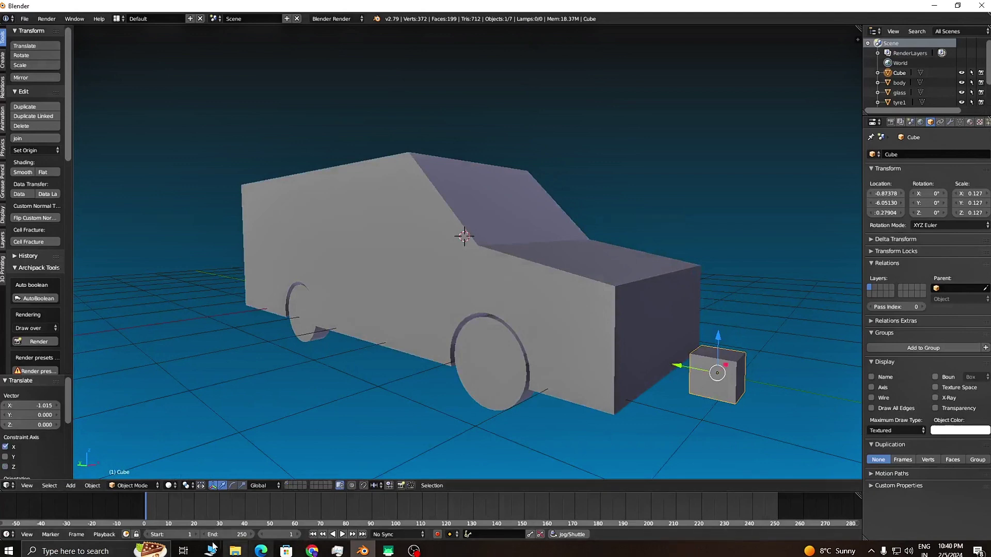
Flatten the cube along Y, widen it along X by about 1.465, and scale the whole block down to headlight size
left_click(243, 486)
left_click_drag(678, 365, 703, 375)
middle_click_drag(745, 374, 699, 365)
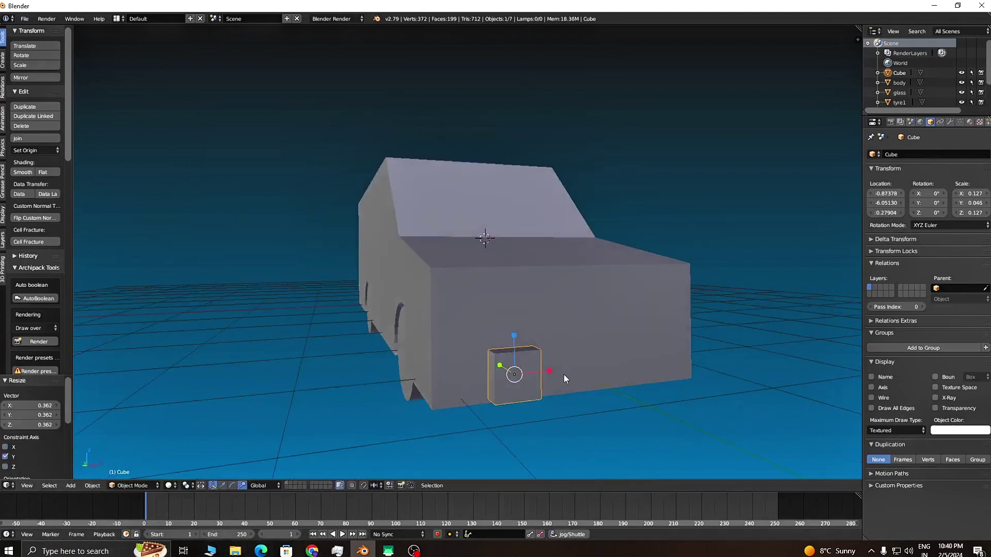
left_click_drag(558, 370, 578, 370)
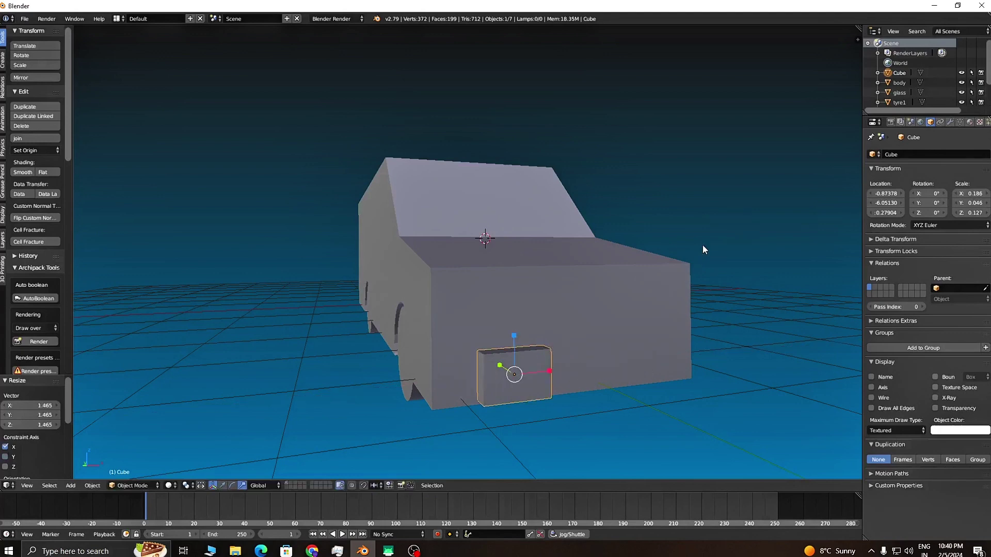
key("s")
left_click(631, 292)
Position the small block against the car's front face near its lower corner, at about X -0.942, Y -5.523, Z 0.131
left_click(223, 485)
left_click_drag(515, 336, 470, 322)
middle_click_drag(501, 330, 542, 336)
scroll(560, 317, "up", 2)
scroll(602, 350, "up", 3)
middle_click_drag(601, 350, 509, 309)
left_click_drag(418, 331, 396, 329)
middle_click_drag(505, 333, 420, 299)
scroll(403, 326, "down", 3)
scroll(411, 327, "up", 3)
left_click_drag(281, 257, 296, 373)
Duplicate the headlight block and move the copy about 1.492 along X to the opposite side of the car's front
middle_click_drag(536, 396, 527, 388, "shift")
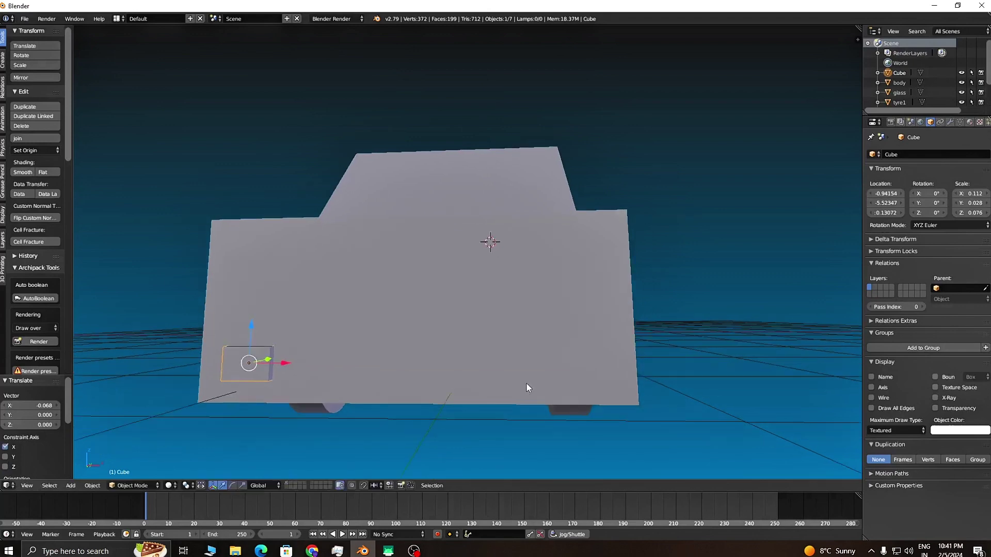
key("shift+d")
right_click(533, 358)
left_click_drag(290, 361, 633, 365)
middle_click_drag(631, 364, 586, 398)
scroll(527, 413, "up", 5)
scroll(528, 413, "down", 4)
middle_click_drag(527, 413, 584, 397)
middle_click_drag(678, 382, 581, 383)
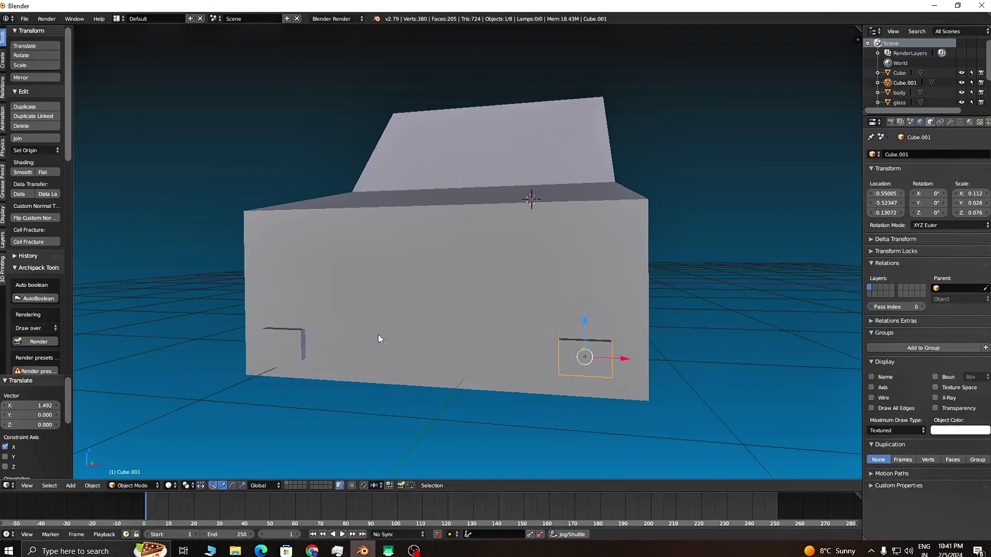
Join the two headlight blocks into one object and set its origin to its geometry
right_click(290, 342, "shift")
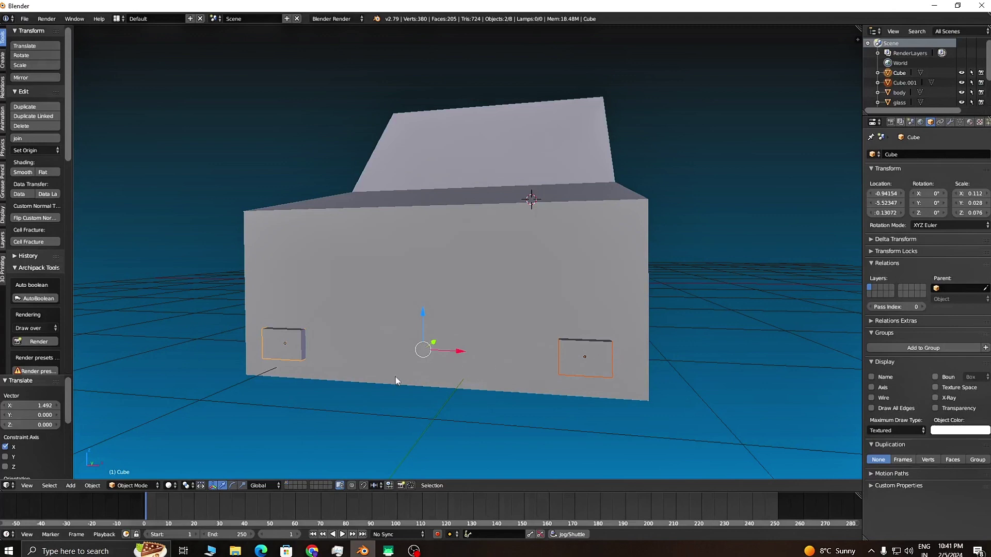
left_click(31, 139)
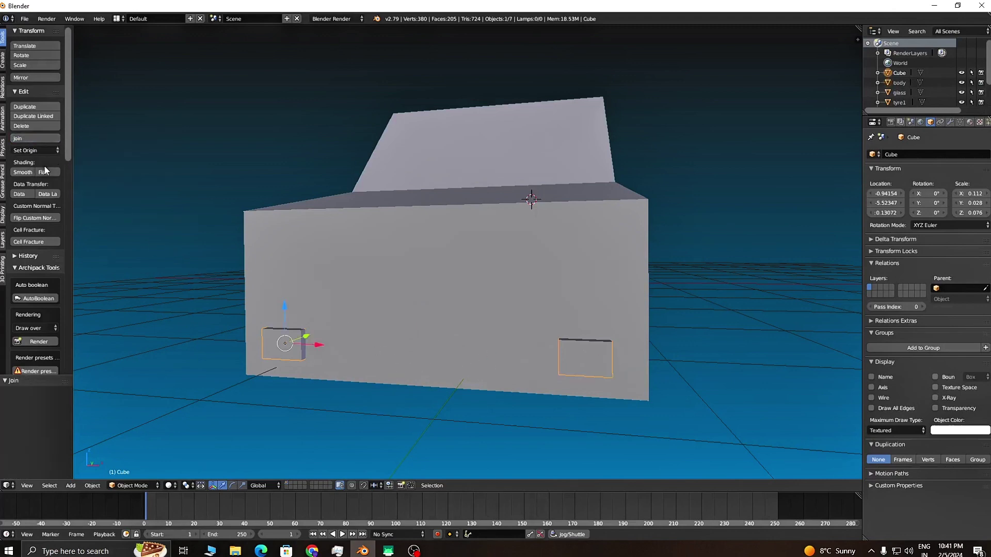
left_click(33, 150)
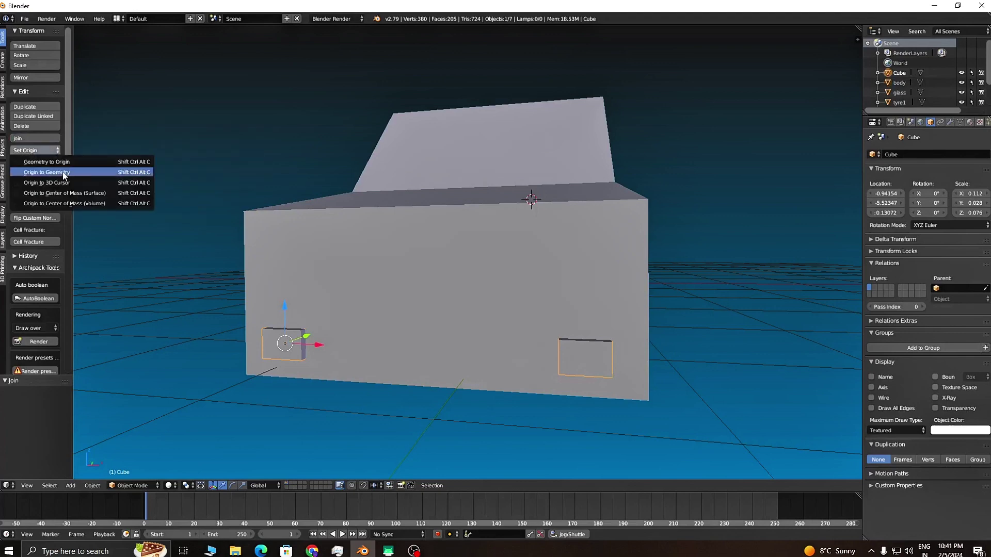
left_click(31, 174)
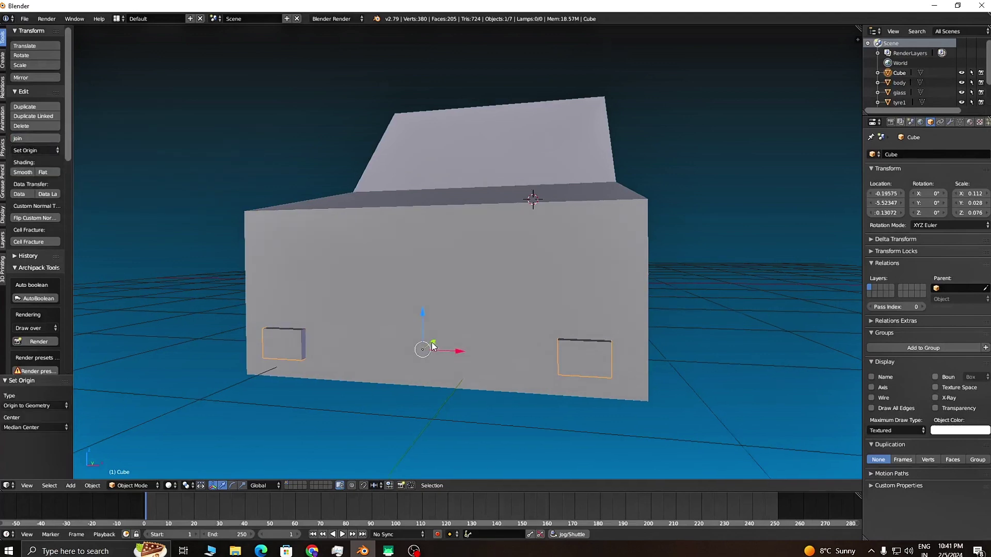
middle_click_drag(444, 352, 428, 346)
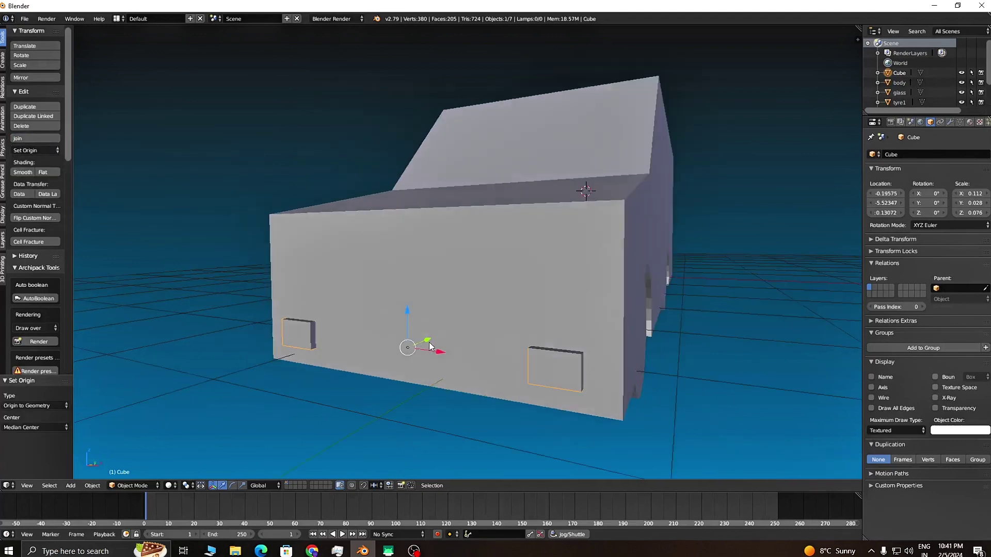
left_click_drag(426, 337, 324, 368)
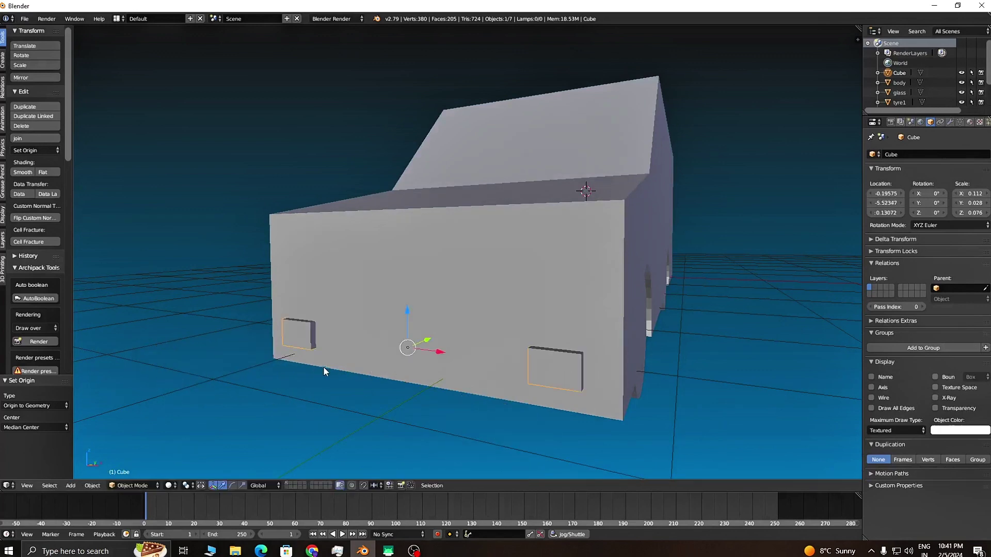
Rename the joined headlight object as light
left_click(911, 155)
key("BackSpace")
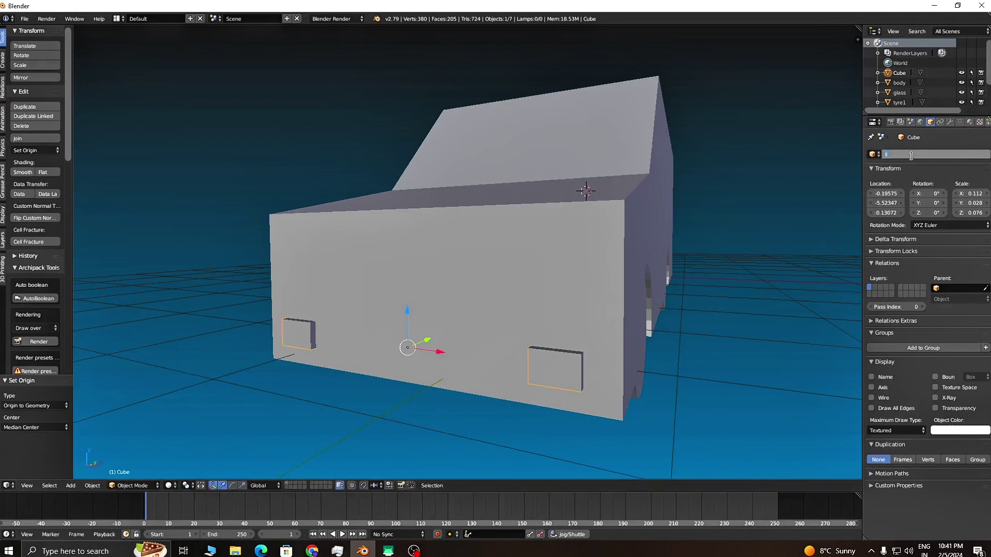
key("Return")
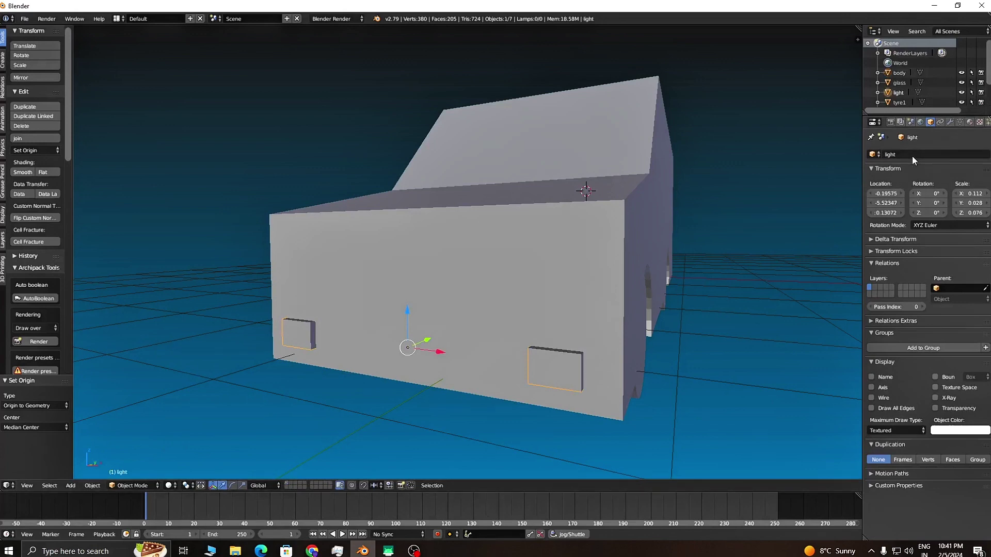
Create a new material for the front wheel tyre1
scroll(576, 361, "down", 3)
middle_click_drag(556, 363, 665, 283)
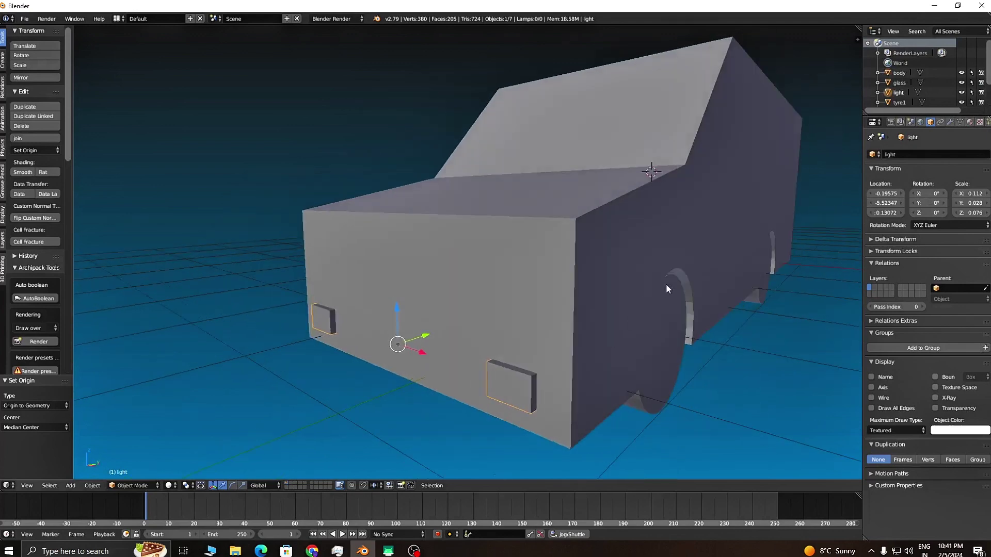
scroll(648, 333, "up", 5)
scroll(645, 331, "down", 4)
scroll(581, 316, "up", 1)
right_click(581, 316)
middle_click_drag(708, 296, 620, 345)
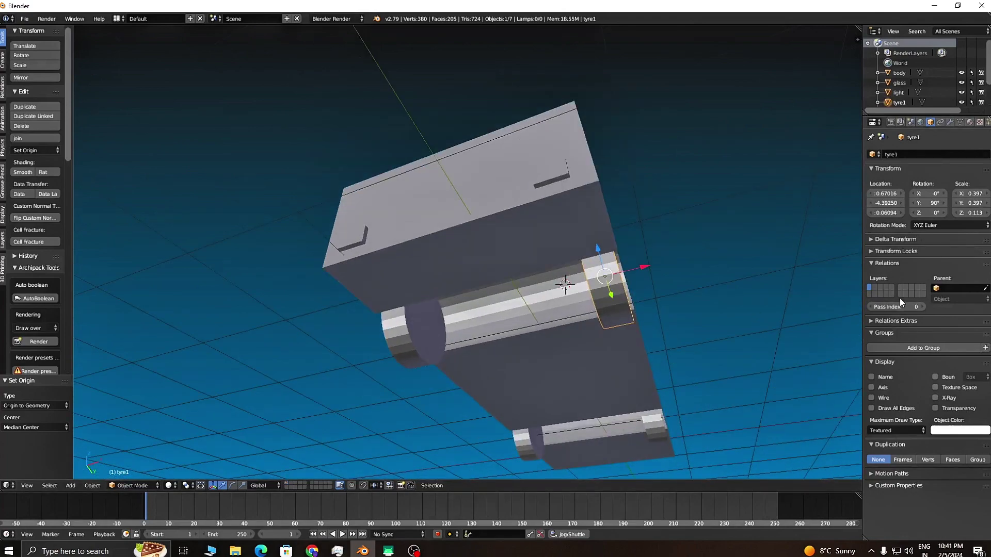
middle_click_drag(654, 366, 615, 393)
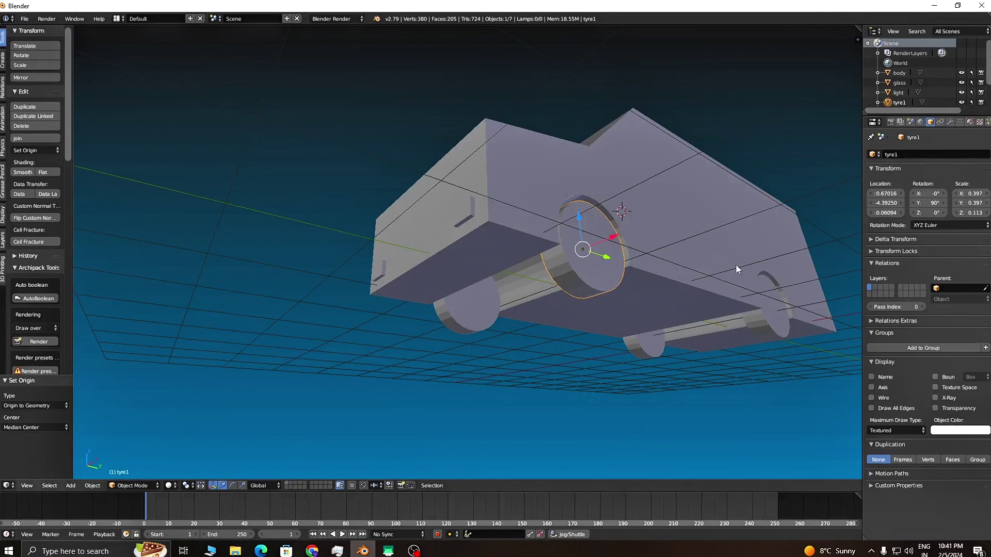
left_click(969, 124)
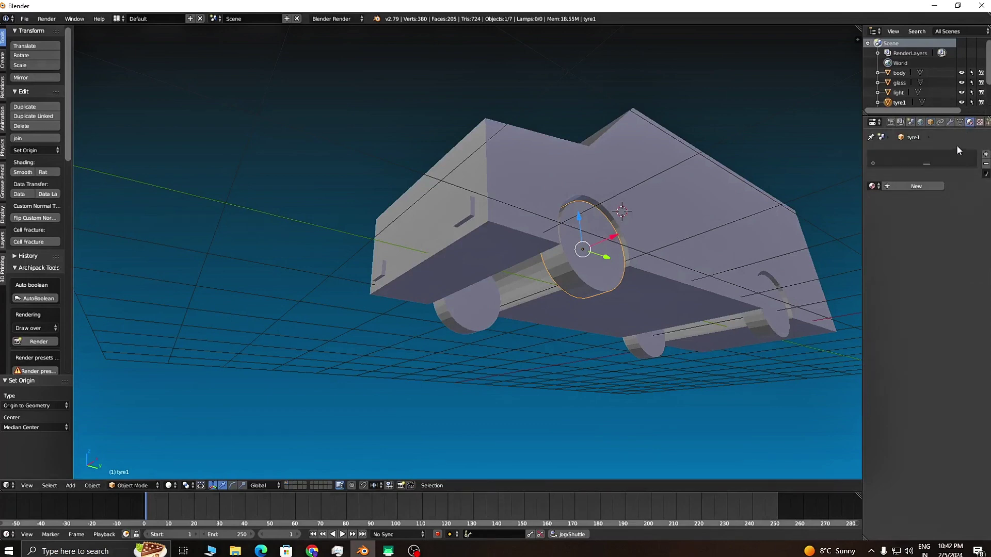
left_click(905, 186)
Darken the diffuse colour of tyre1's material to a dark grey
middle_click_drag(715, 284, 498, 261)
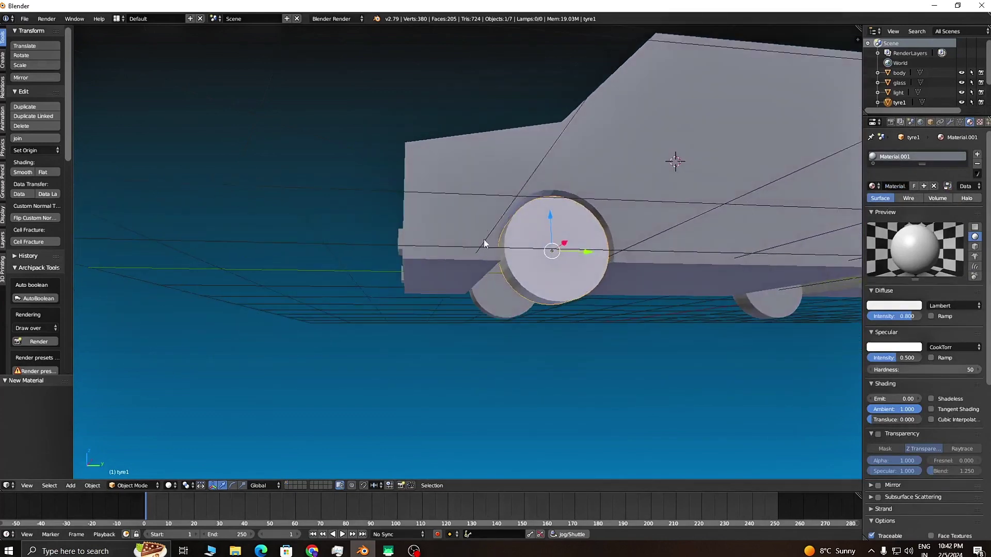
scroll(744, 270, "up", 2)
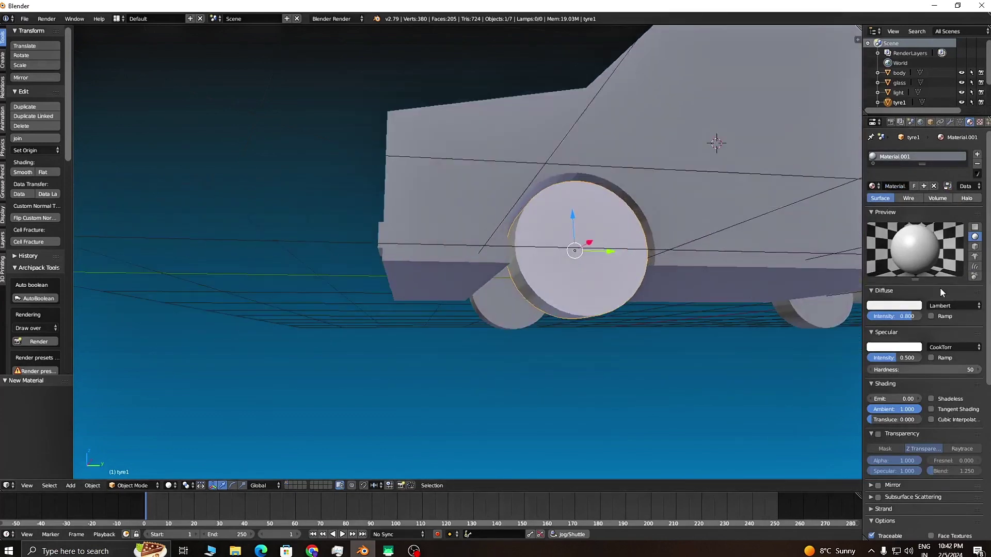
left_click(905, 307)
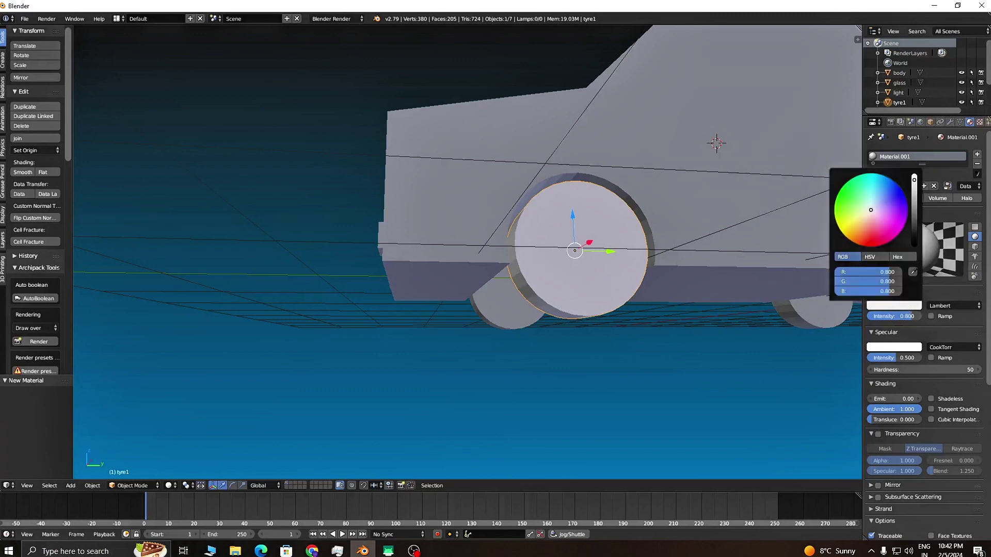
left_click_drag(914, 179, 915, 229)
scroll(593, 305, "down", 5)
middle_click_drag(593, 304, 856, 276)
left_click(917, 305)
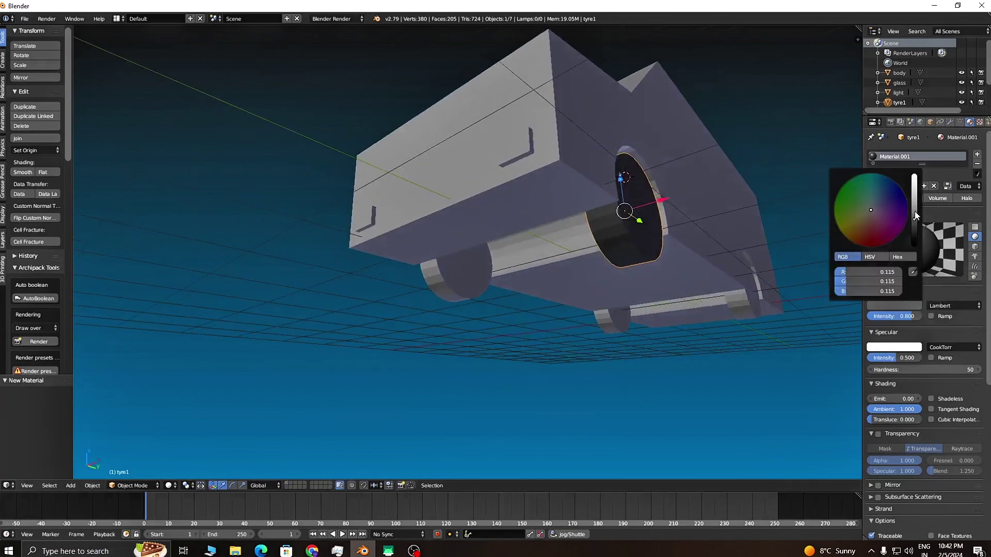
left_click(915, 212)
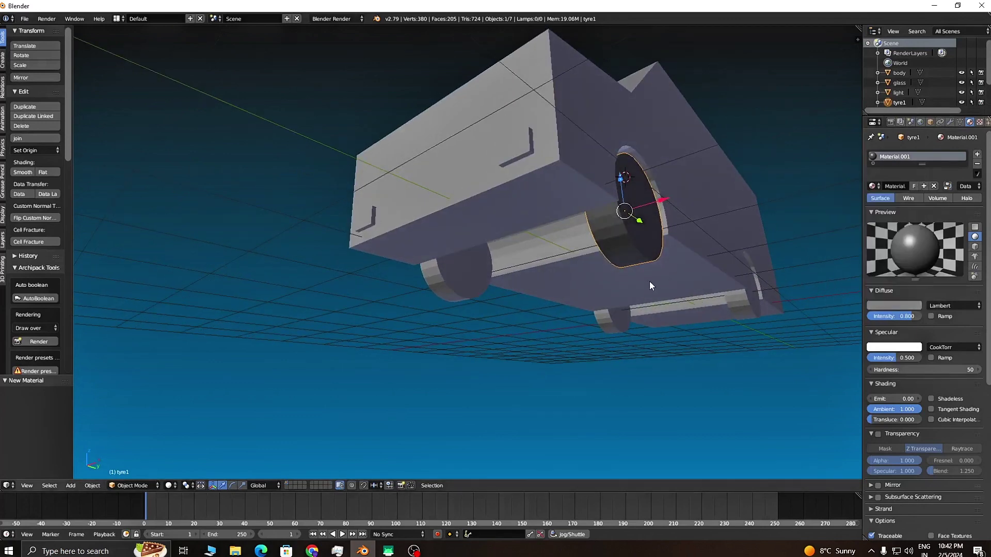
scroll(650, 305, "up", 5)
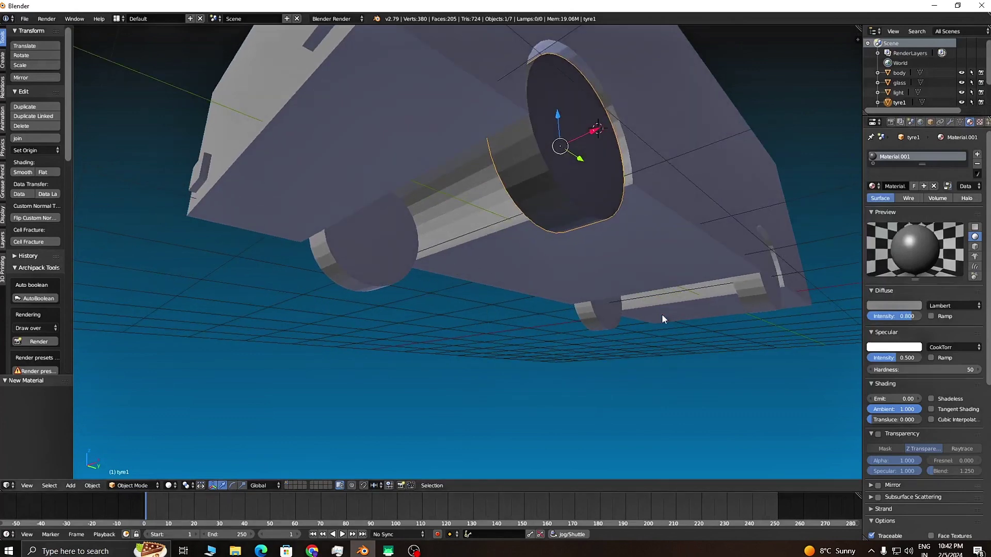
middle_click_drag(546, 364, 550, 365)
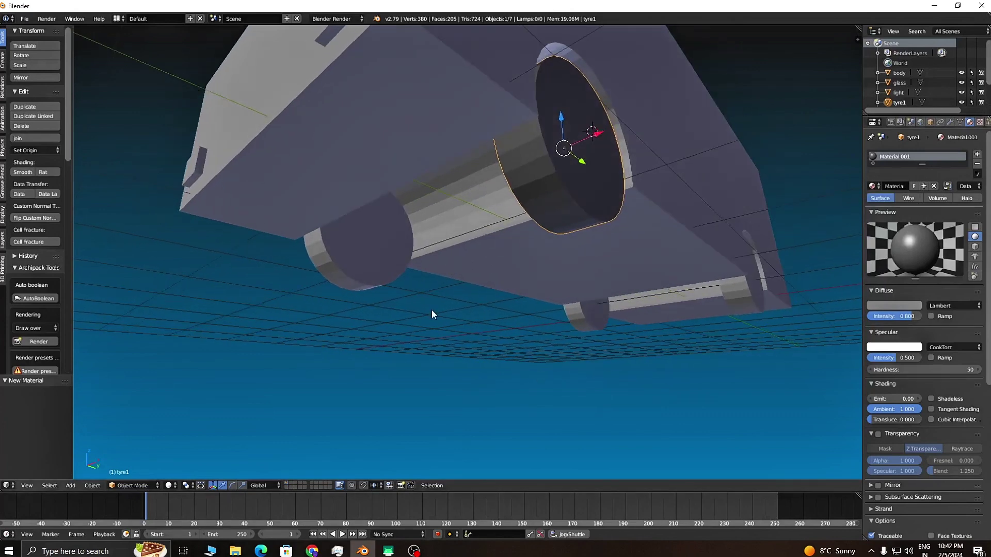
right_click(379, 263)
right_click(599, 185)
right_click(405, 260, "shift")
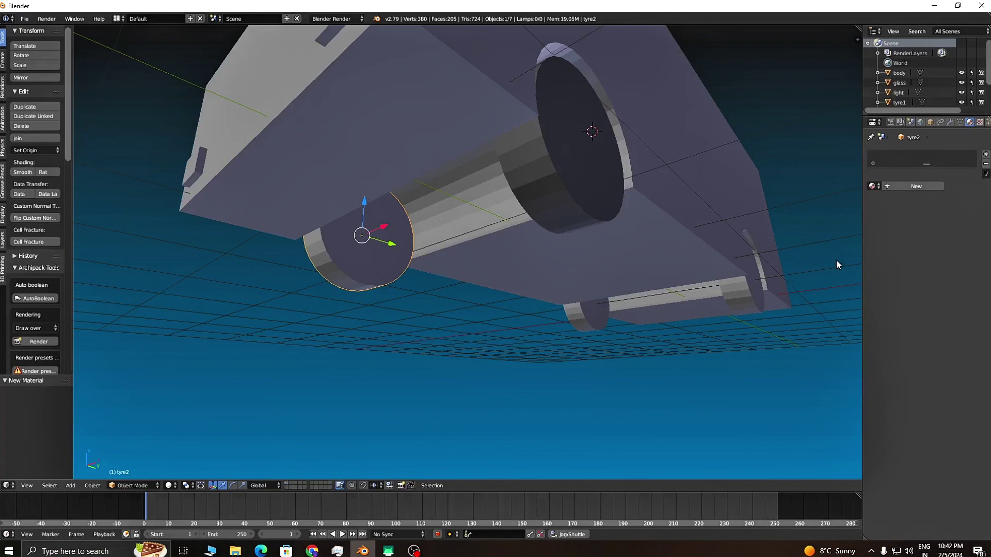
Rename the material on the front wheel tyre1 as tyre
right_click(580, 189)
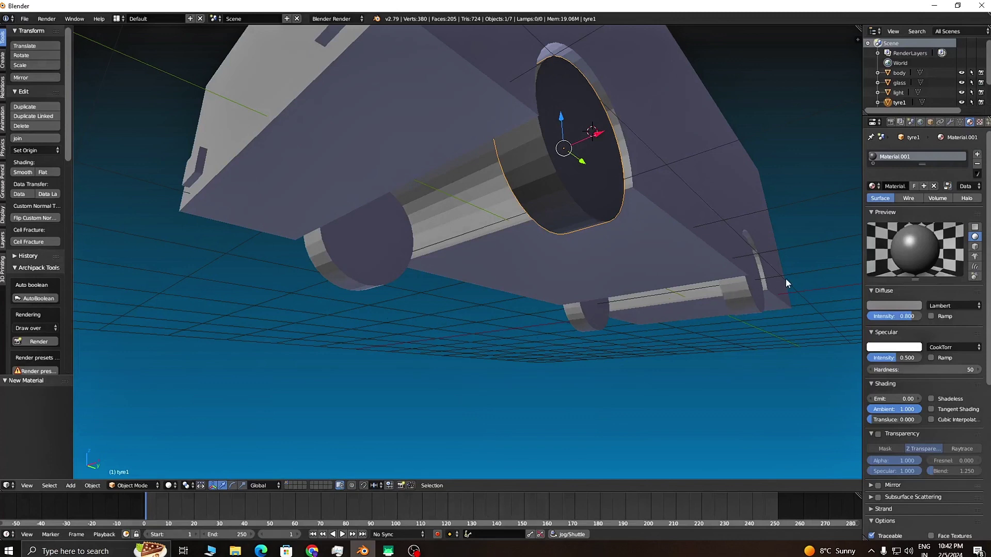
left_click(903, 185)
key("BackSpace")
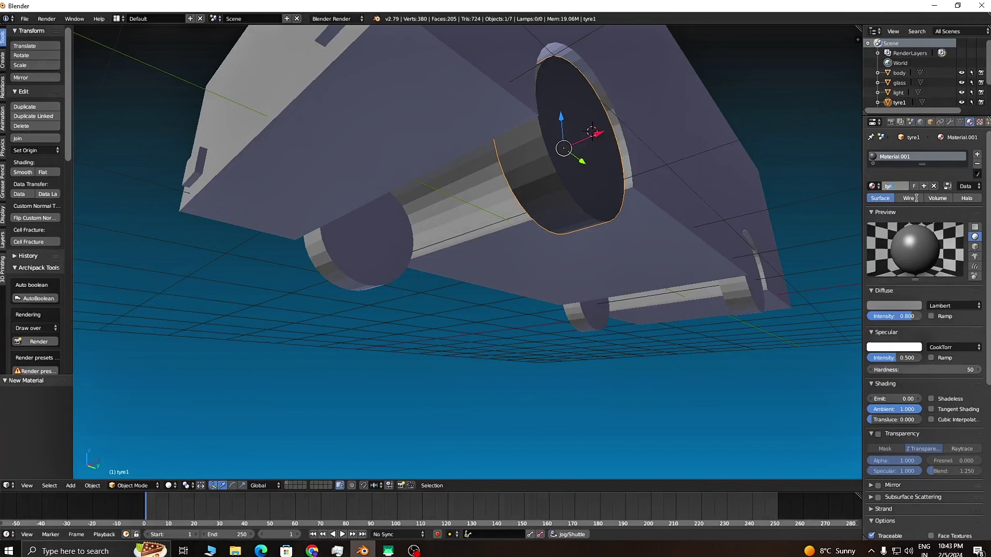
type("tyre")
key("Return")
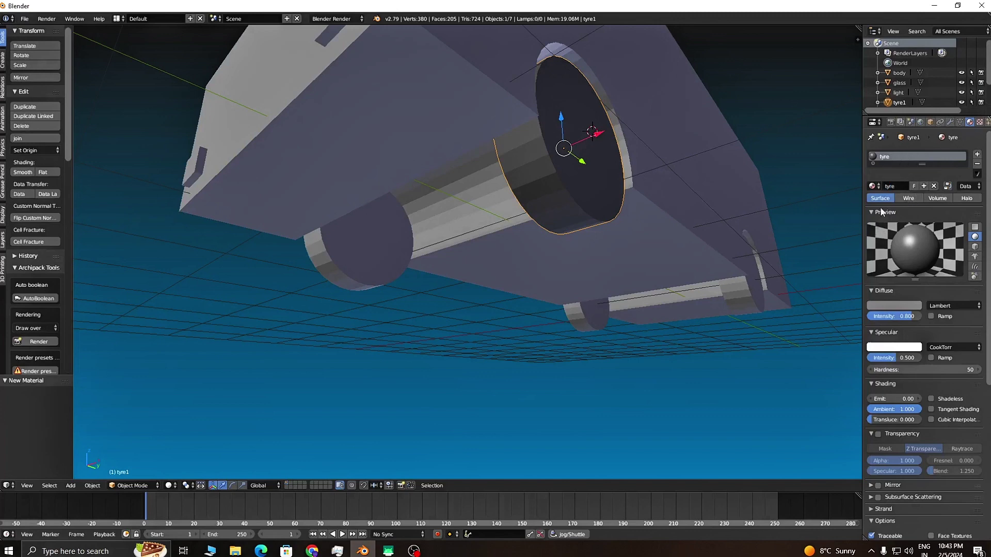
Assign the existing tyre material to the opposite front wheel, tyre2
right_click(404, 262)
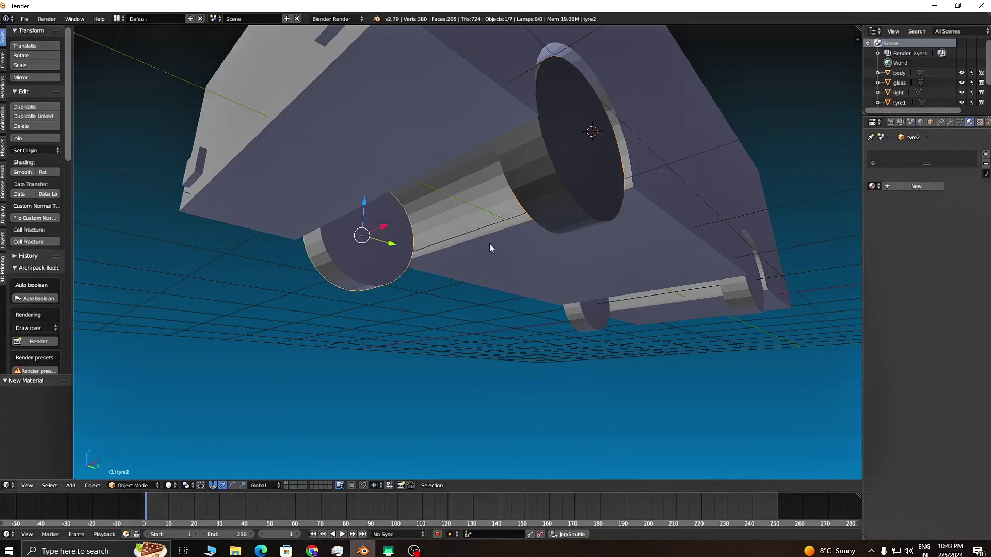
left_click(872, 186)
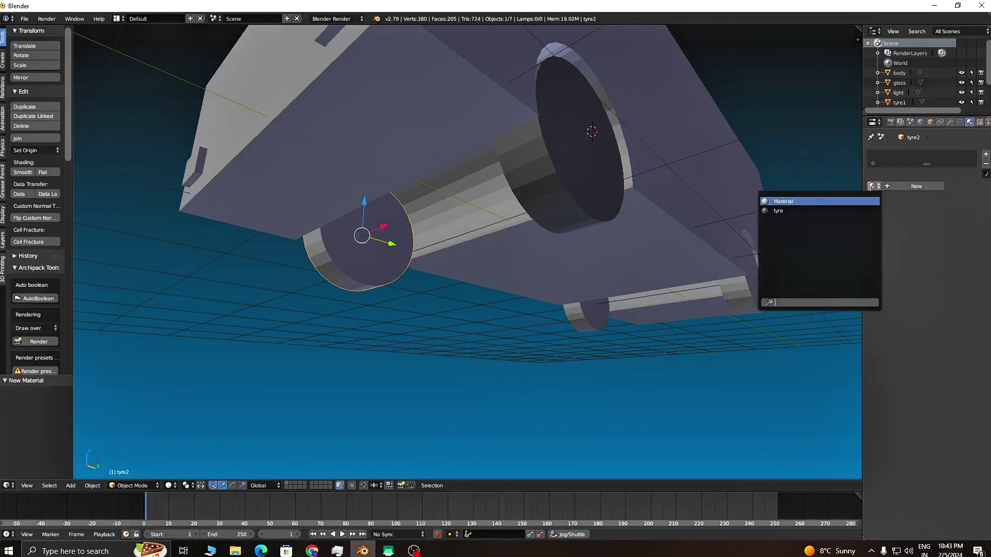
left_click(787, 212)
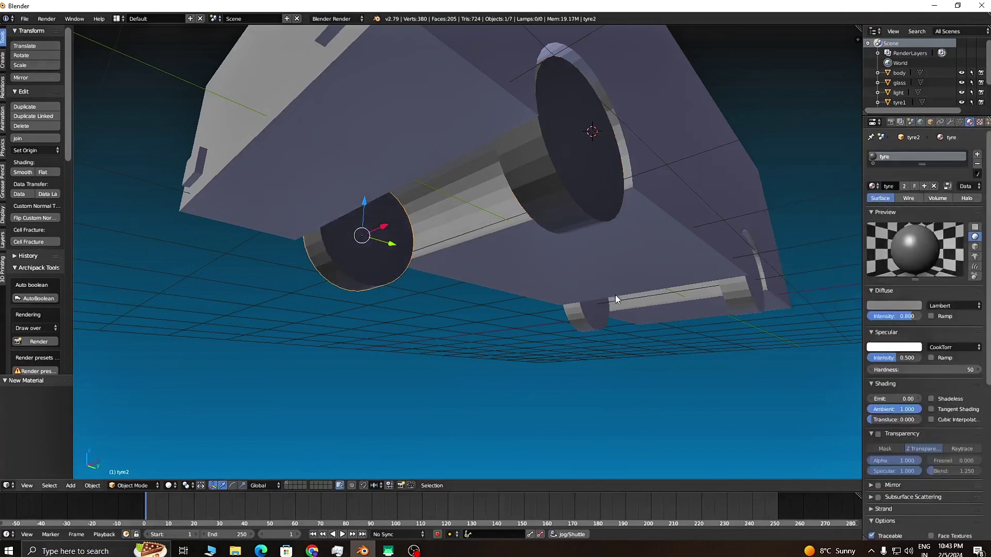
Assign the existing tyre material to the two rear wheels, tyre3 and tyre4
right_click(600, 312)
left_click(872, 186)
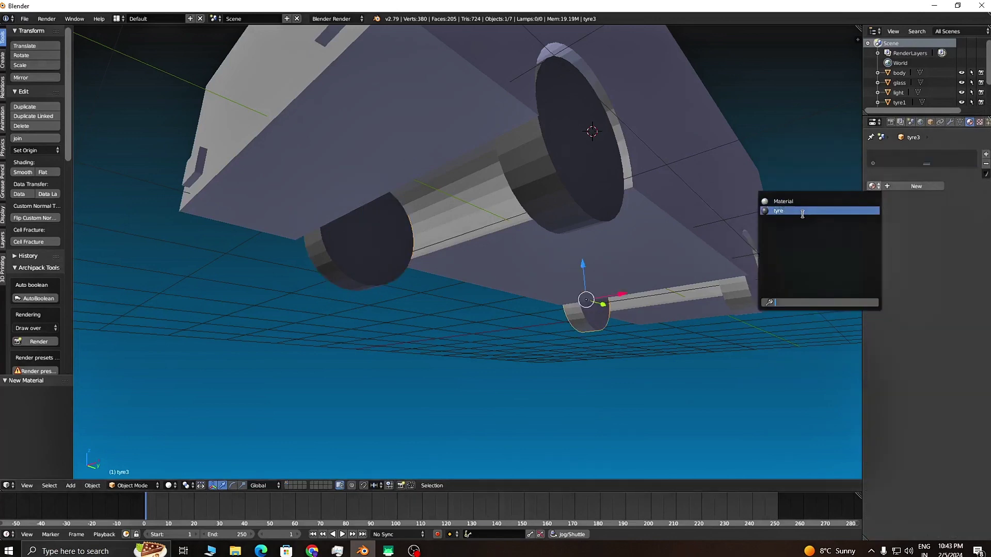
left_click(787, 212)
right_click(744, 283)
left_click(874, 186)
left_click(836, 207)
middle_click_drag(820, 233, 674, 309)
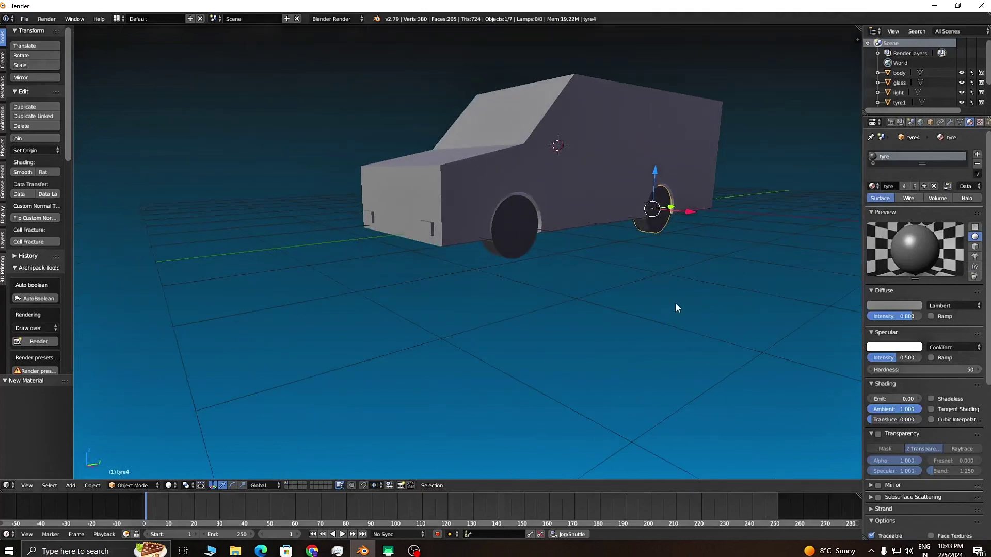
Try a green diffuse colour on the shared tyre material, viewing all four wheels from below
scroll(673, 309, "up", 3)
left_click(888, 307)
mouse_move(885, 240)
left_mouse_down()
mouse_move(881, 196)
mouse_move(849, 200)
mouse_move(853, 221)
mouse_move(871, 210)
left_mouse_up()
middle_click_drag(826, 211, 915, 331)
left_click(902, 307)
left_click_drag(877, 206, 840, 190)
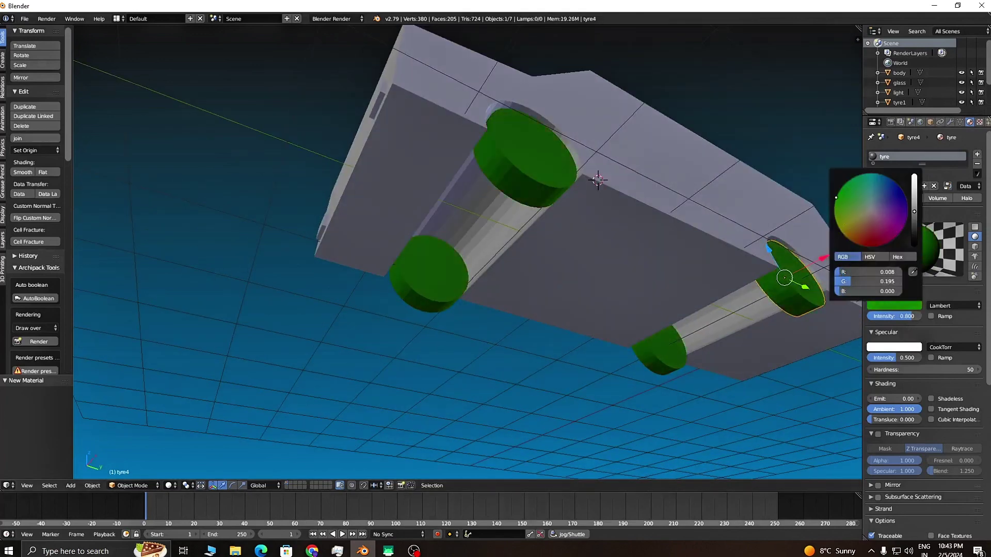
key("Escape")
Examine the car body, wheel arches and tyres from several sides and distances
middle_click_drag(594, 295, 529, 348)
scroll(664, 347, "down", 4)
scroll(599, 350, "up", 5)
scroll(619, 327, "down", 3)
scroll(613, 356, "up", 4)
scroll(530, 348, "down", 4)
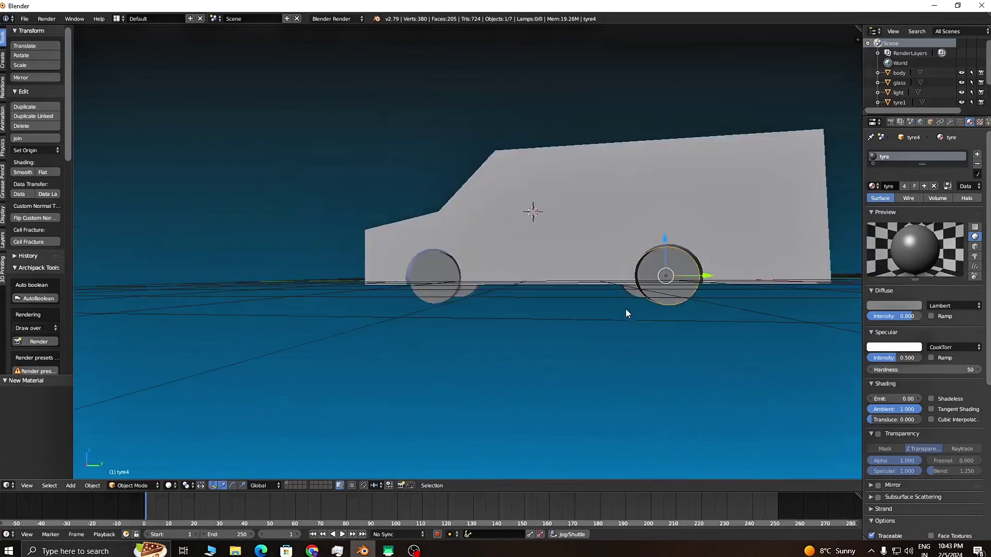
middle_click_drag(626, 312, 466, 325)
scroll(467, 325, "down", 2)
middle_click_drag(522, 296, 759, 281)
scroll(611, 289, "up", 4)
scroll(611, 289, "down", 3)
middle_click_drag(677, 283, 650, 316)
scroll(554, 333, "up", 2)
scroll(586, 341, "down", 2)
scroll(634, 310, "up", 2)
scroll(596, 299, "up", 3)
scroll(602, 303, "down", 2)
scroll(646, 312, "down", 2)
scroll(650, 316, "up", 3)
middle_click_drag(622, 349, 605, 336)
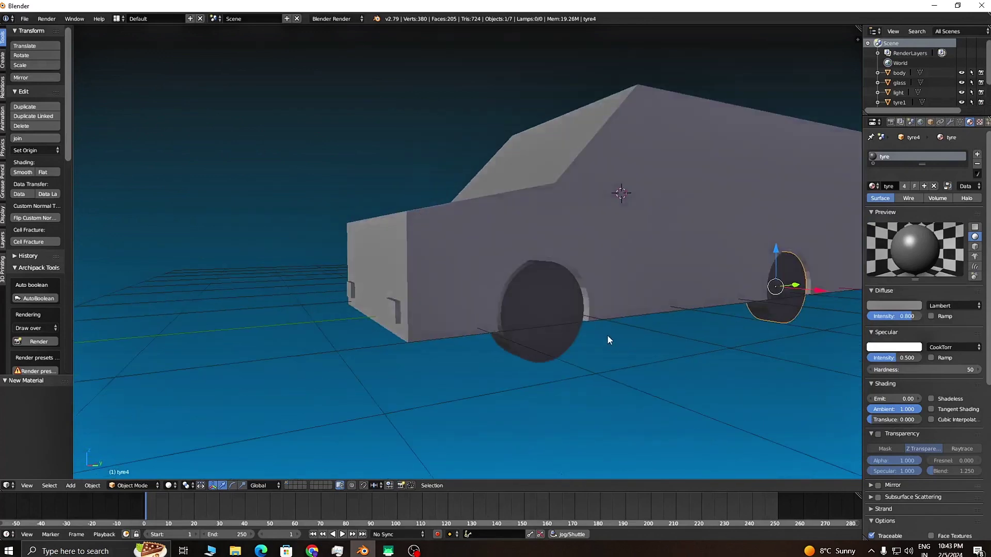
middle_click_drag(700, 350, 693, 385)
scroll(641, 357, "down", 2)
scroll(640, 356, "up", 2)
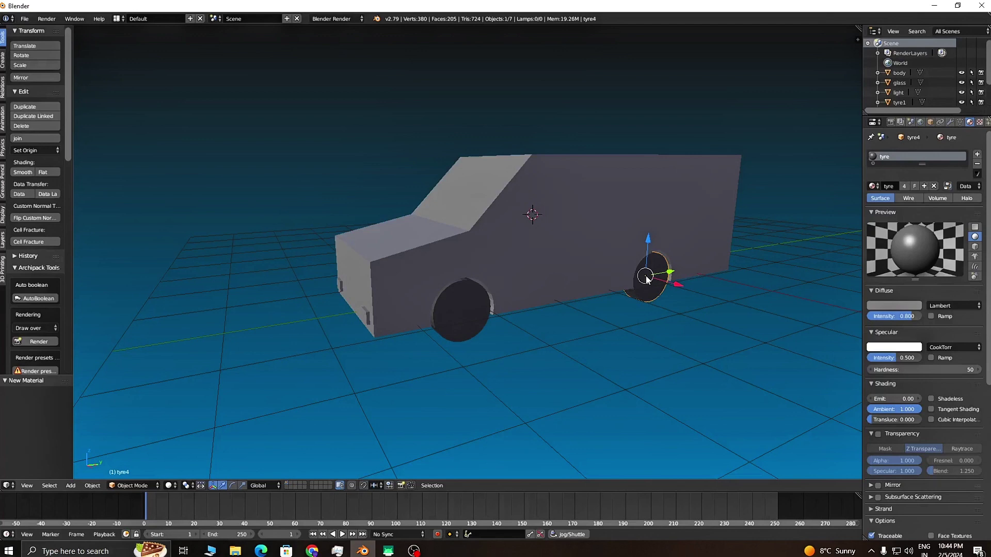
mouse_move(674, 357)
middle_mouse_down()
mouse_move(659, 354)
mouse_move(676, 355)
middle_mouse_up()
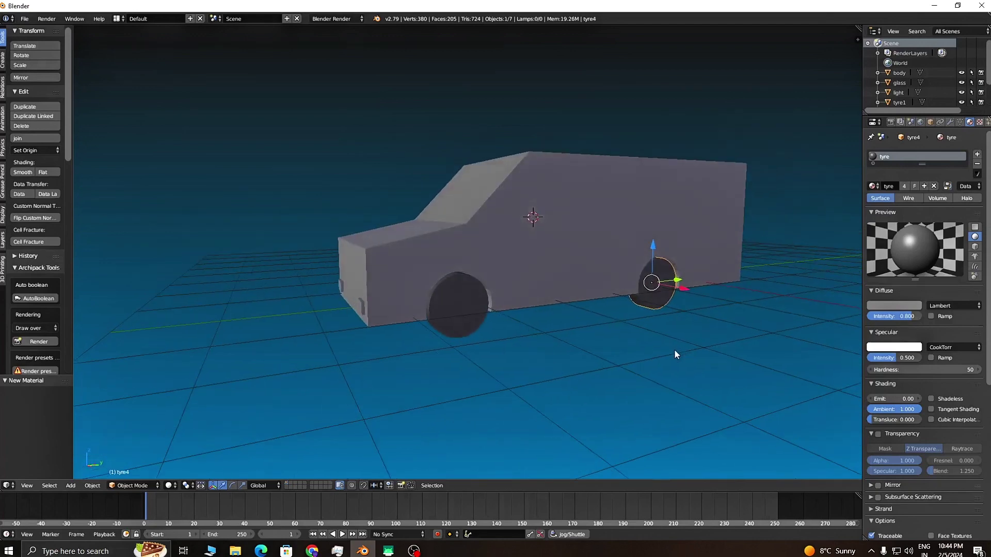
middle_click_drag(681, 344, 562, 354)
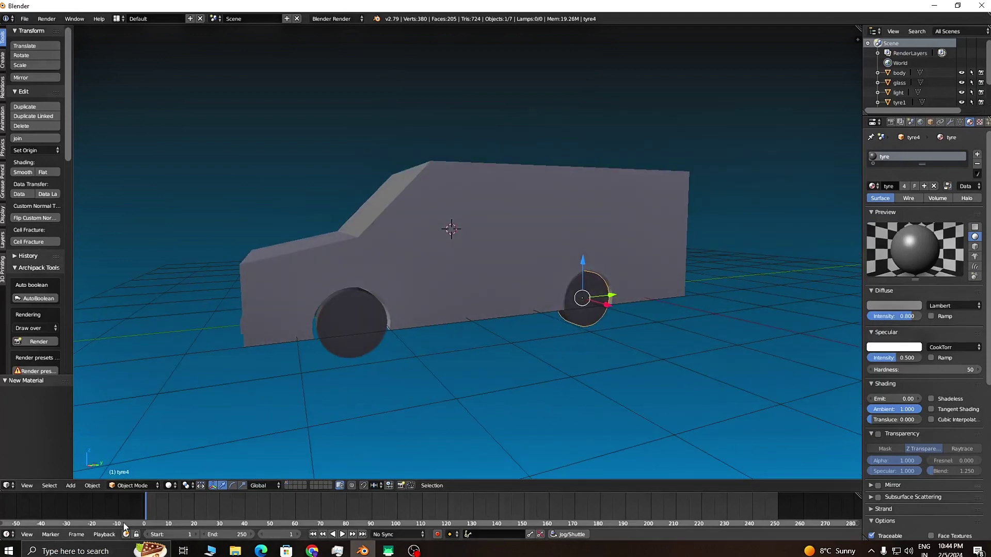
middle_click_drag(415, 389, 428, 395)
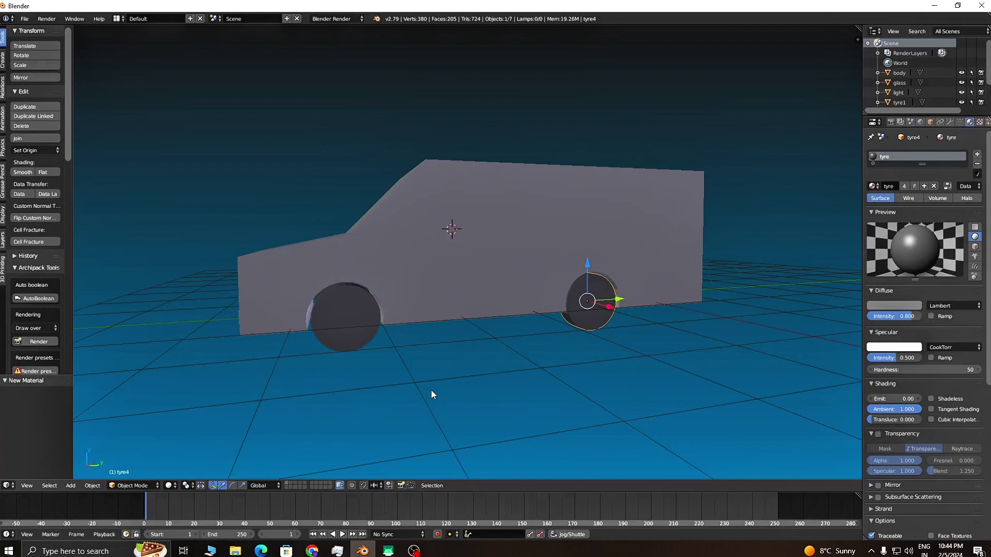
Add a cube at the 3D cursor inside the car and scale it up uniformly by about 1.08
middle_click_drag(540, 285, 467, 285)
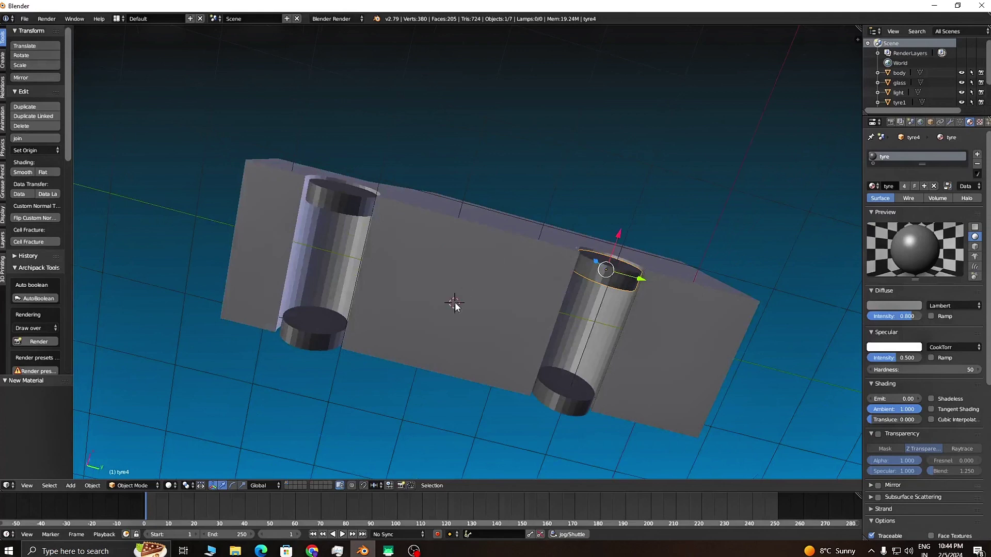
left_click(69, 486)
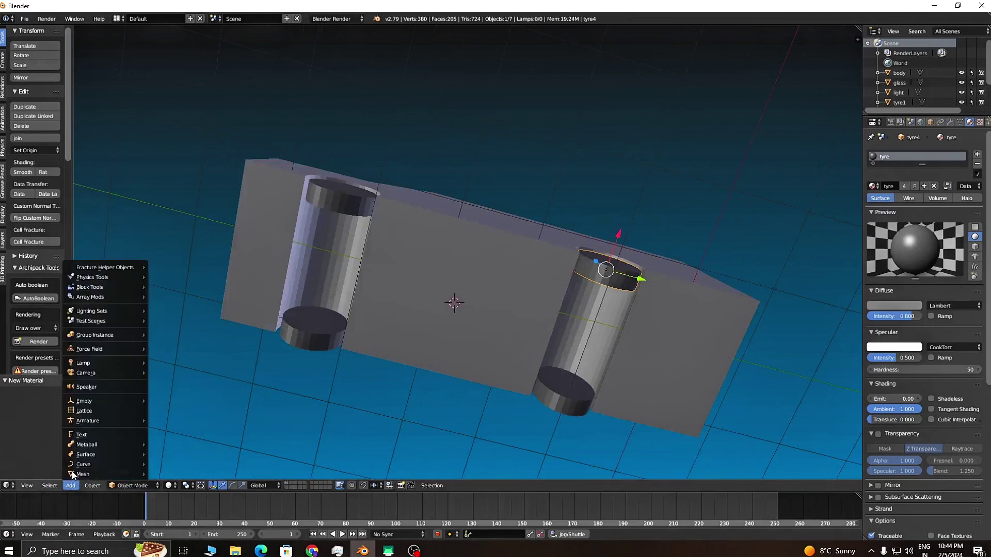
mouse_move(80, 475)
left_click(185, 234)
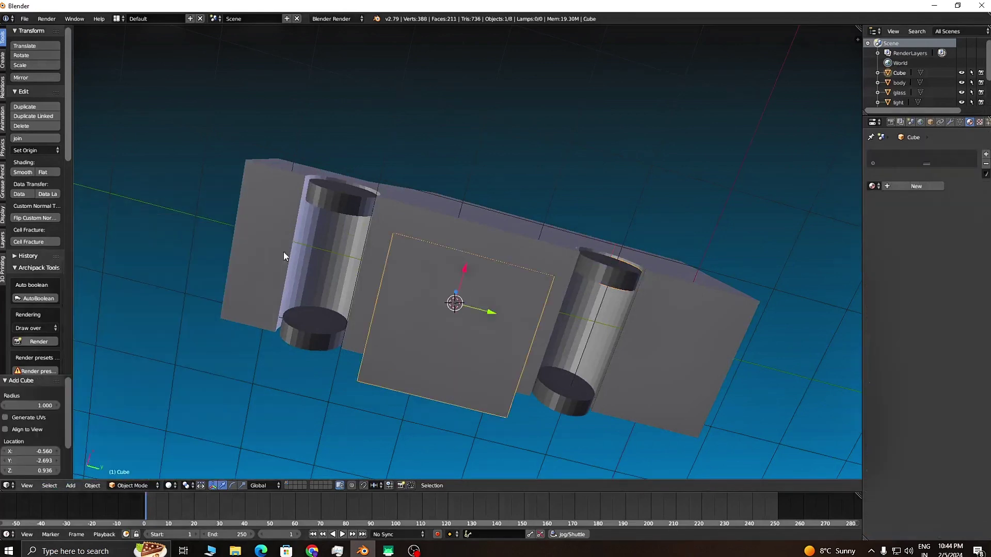
middle_click_drag(531, 282, 560, 265)
key("s")
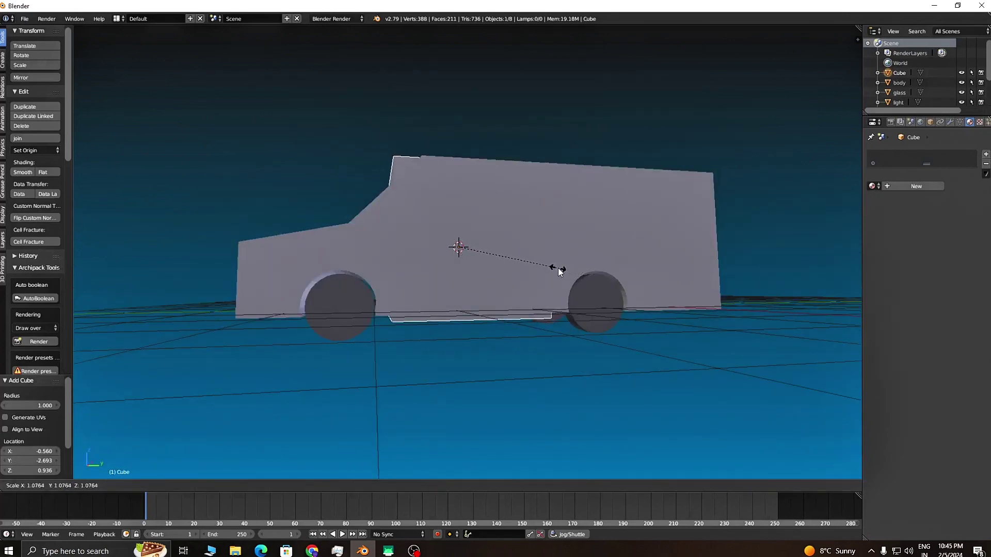
left_click(559, 269)
Raise the cube by about 0.068 along Z and display the scene in wireframe
mouse_move(567, 279)
middle_mouse_down()
mouse_move(599, 328)
mouse_move(574, 320)
mouse_move(553, 292)
middle_mouse_up()
left_click_drag(476, 212, 476, 209)
middle_click_drag(527, 254, 511, 269)
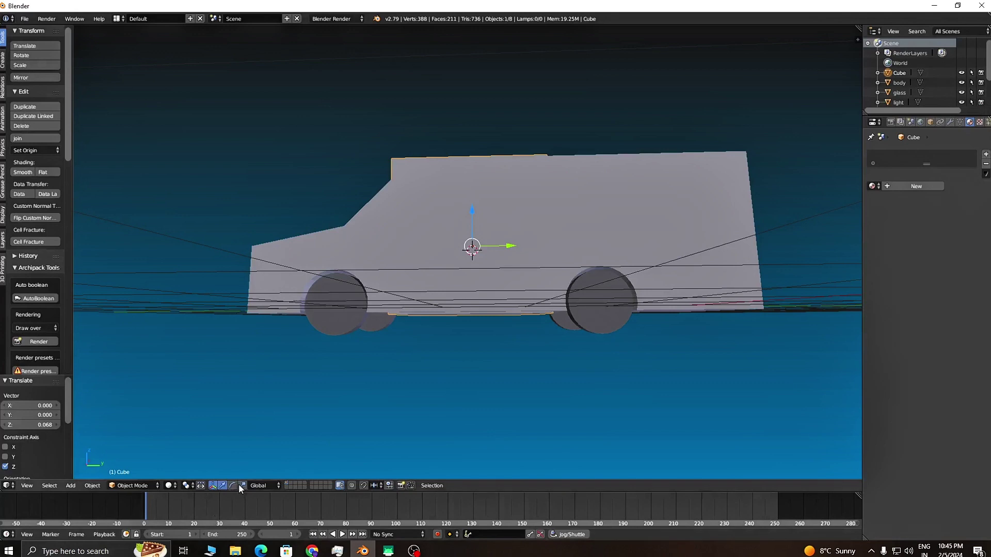
key("s")
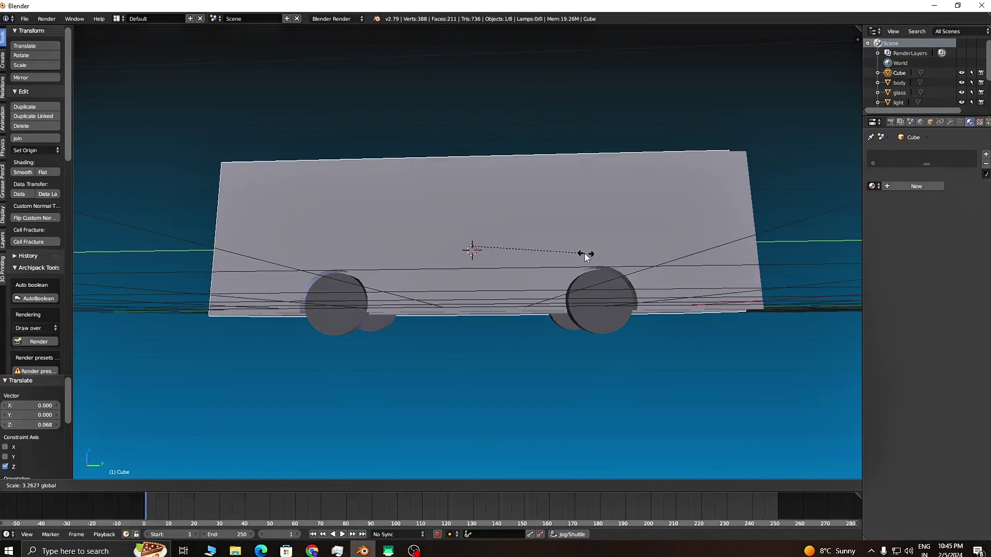
right_click(575, 252)
middle_click_drag(574, 305, 528, 343)
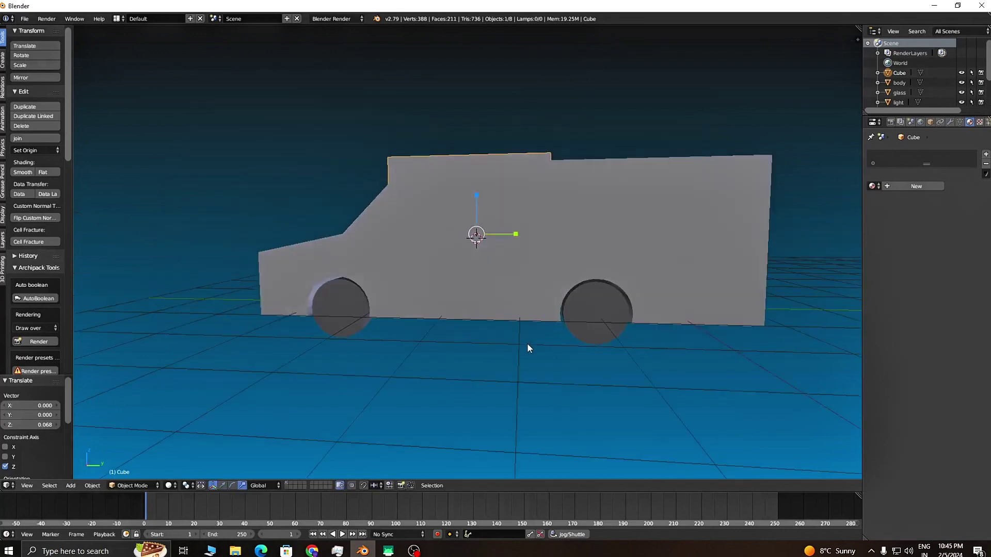
key("z")
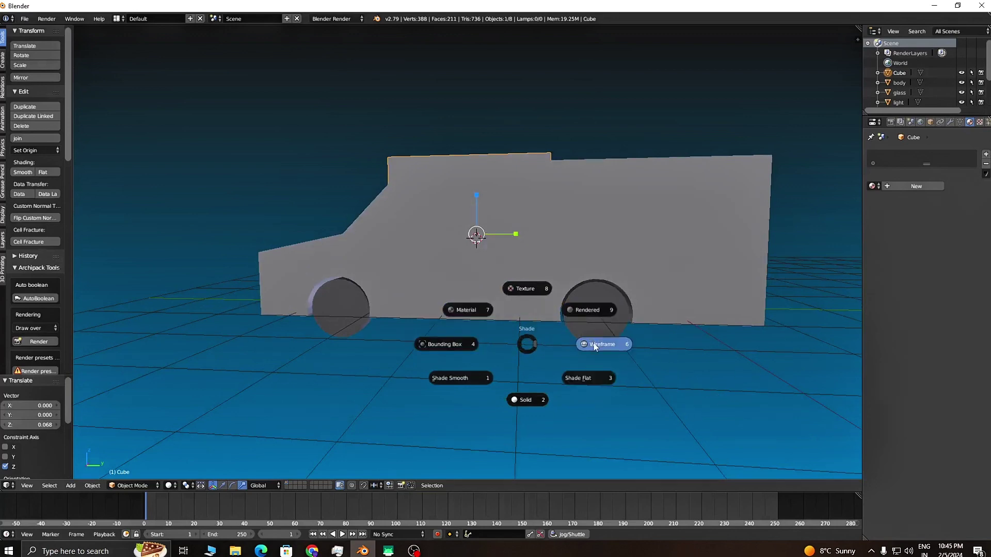
middle_click_drag(550, 281, 516, 222)
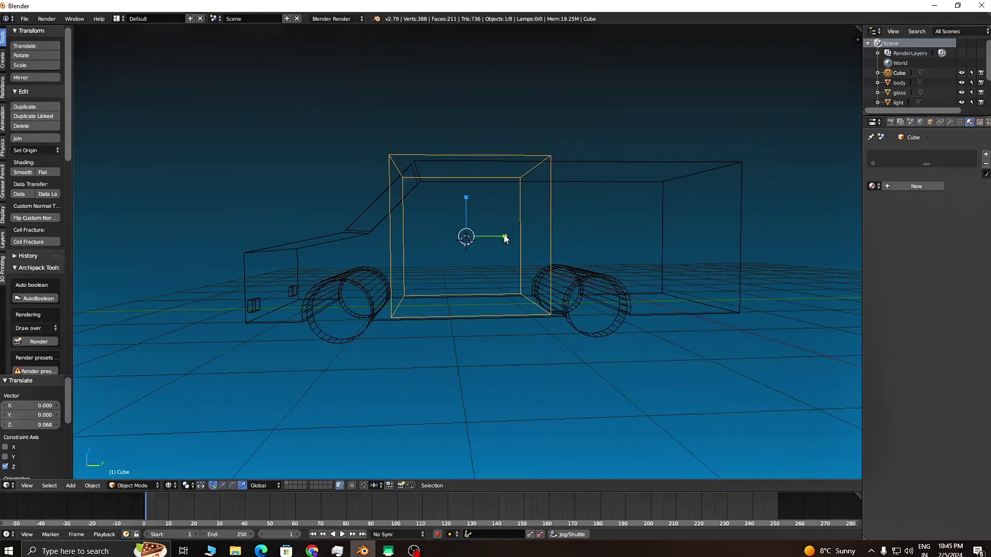
Stretch the cube along Y to roughly the car's length, finishing with scale factors of about 0.809 and 1.078
key("s")
key("y")
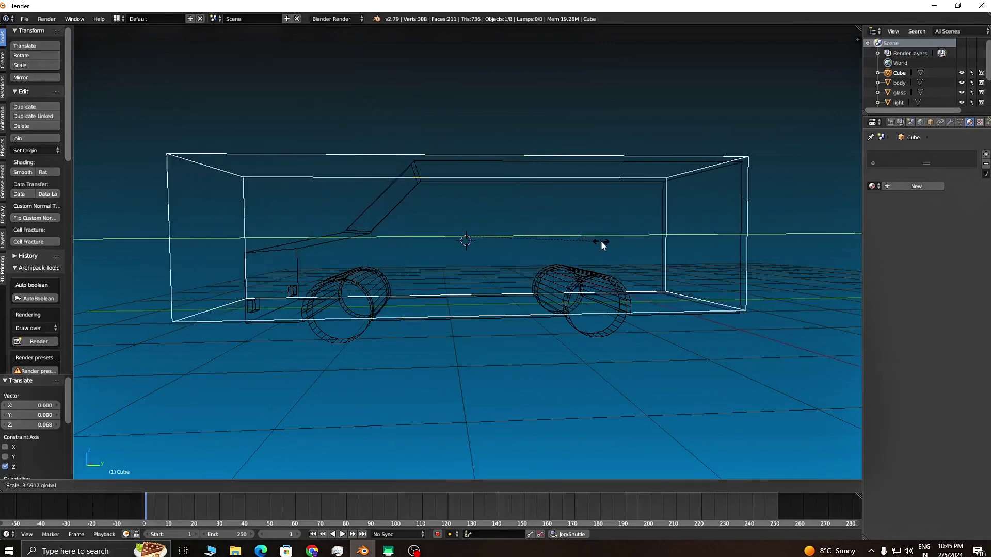
left_click(597, 242)
middle_click_drag(580, 333, 575, 301)
key("s")
key("y")
left_click(513, 236)
middle_click_drag(513, 236, 564, 307)
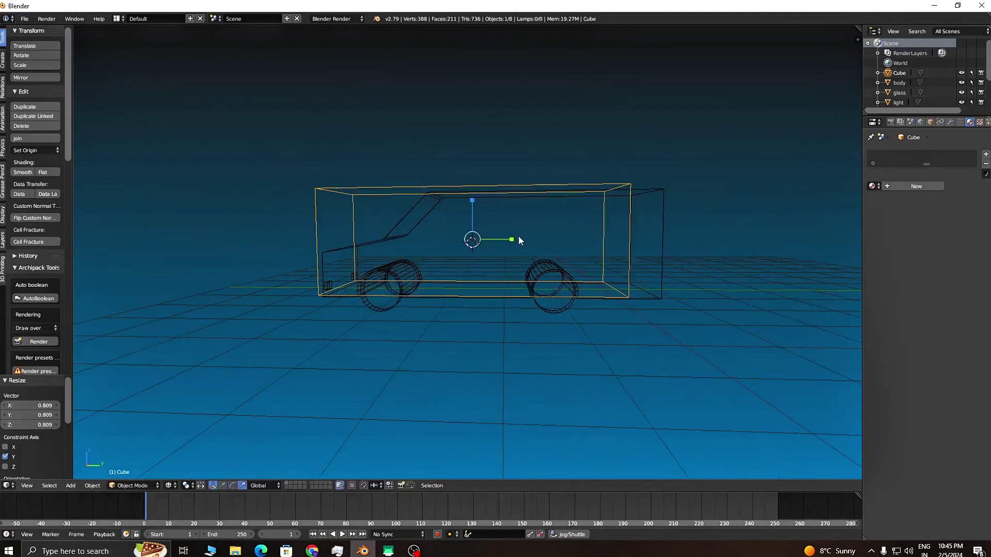
key("s")
key("y")
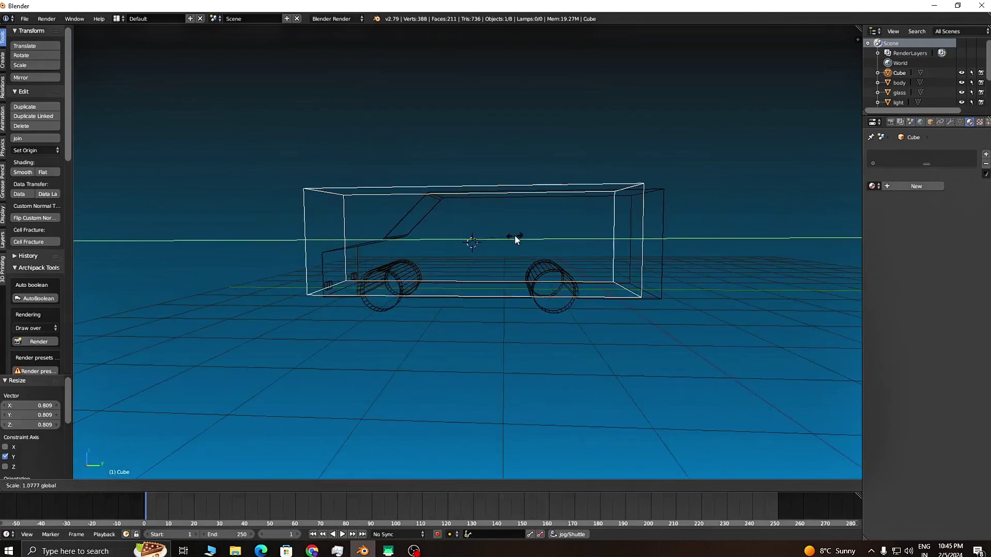
left_click(515, 239)
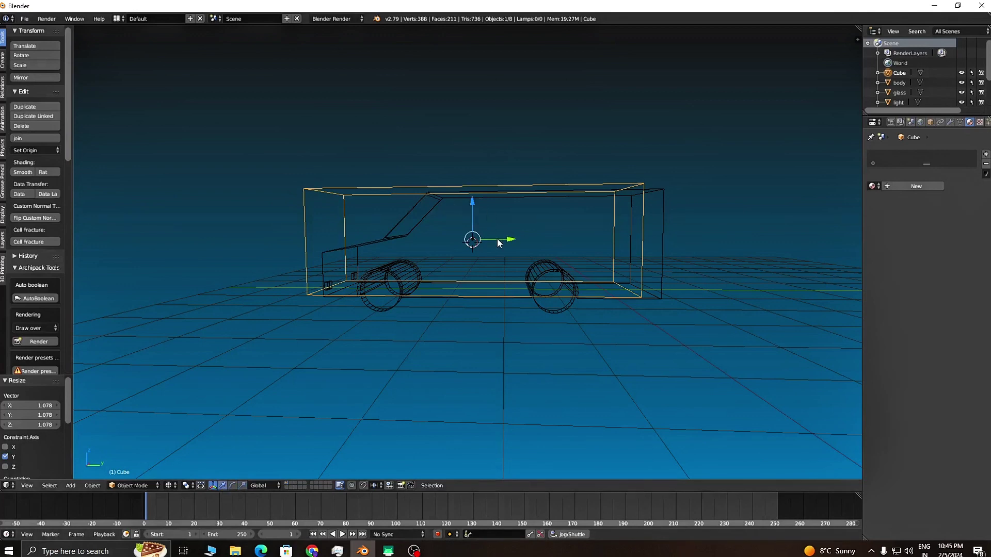
Move the cube about 0.354 along Y and scale it by about 1.015 on Y to cover the car's length
key("g")
key("y")
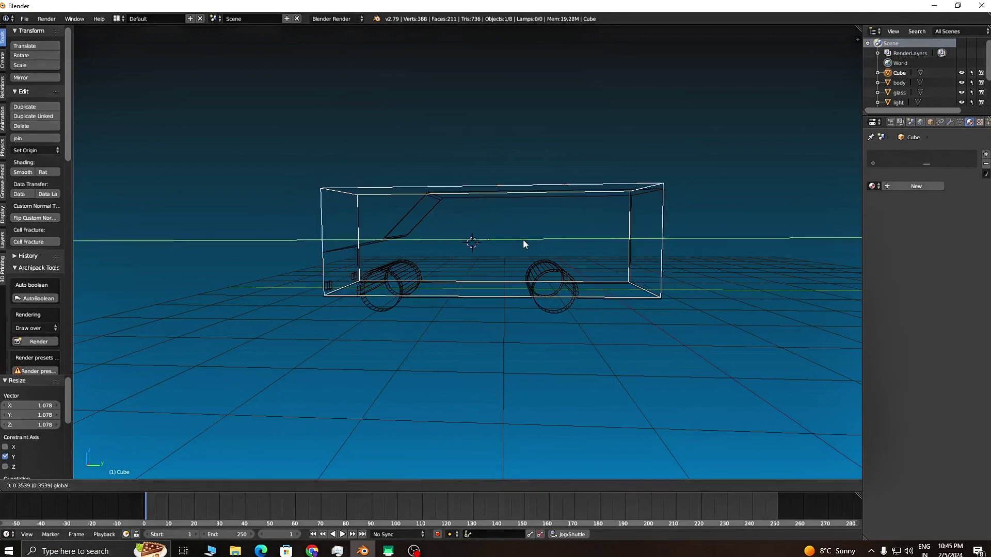
left_click(523, 240)
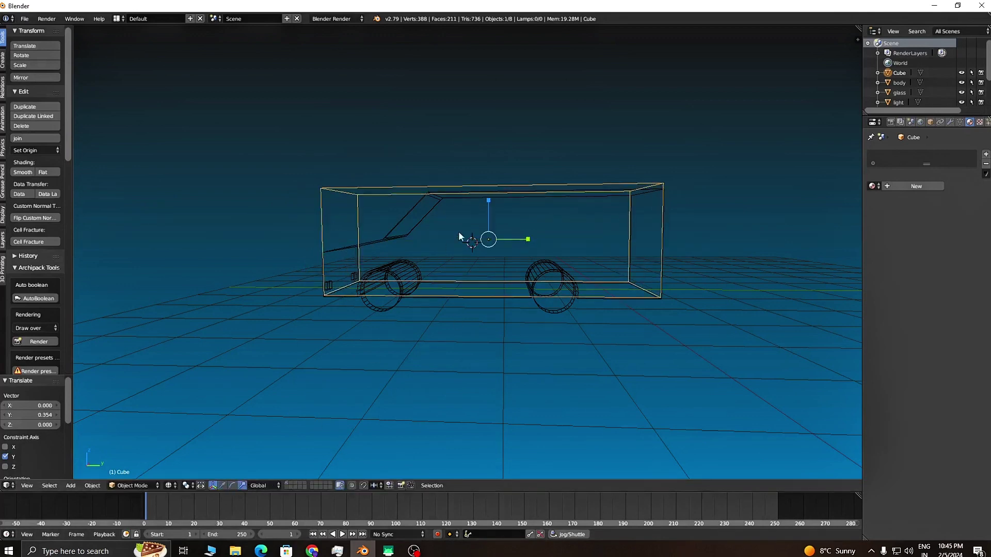
key("s")
key("y")
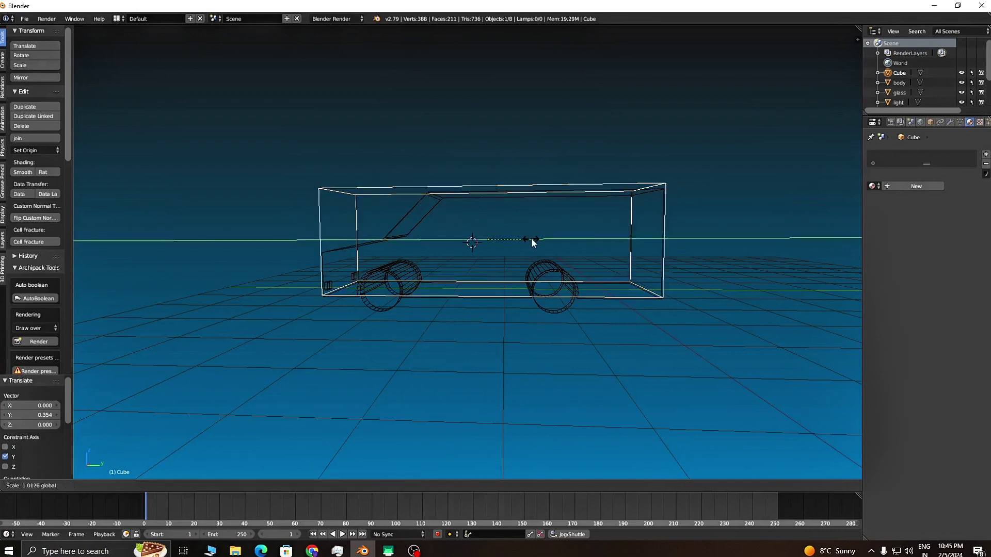
left_click(530, 237)
Move the cube about 0.346 along X to centre it over the car's width
middle_click_drag(530, 237, 628, 312)
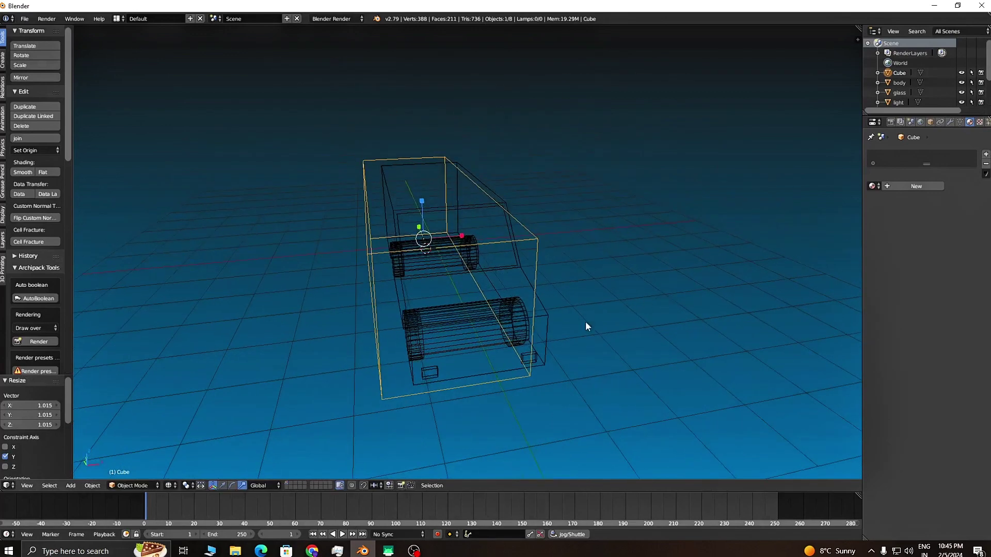
left_click(223, 487)
middle_click_drag(430, 243, 454, 238)
left_click_drag(460, 237, 489, 231)
Return the viewport to solid shading and raise the cube by about 0.016 along Z
middle_click_drag(491, 231, 392, 257)
scroll(391, 257, "up", 4)
middle_click_drag(423, 356, 487, 436)
scroll(480, 400, "up", 3)
middle_click_drag(480, 400, 480, 361)
key("z")
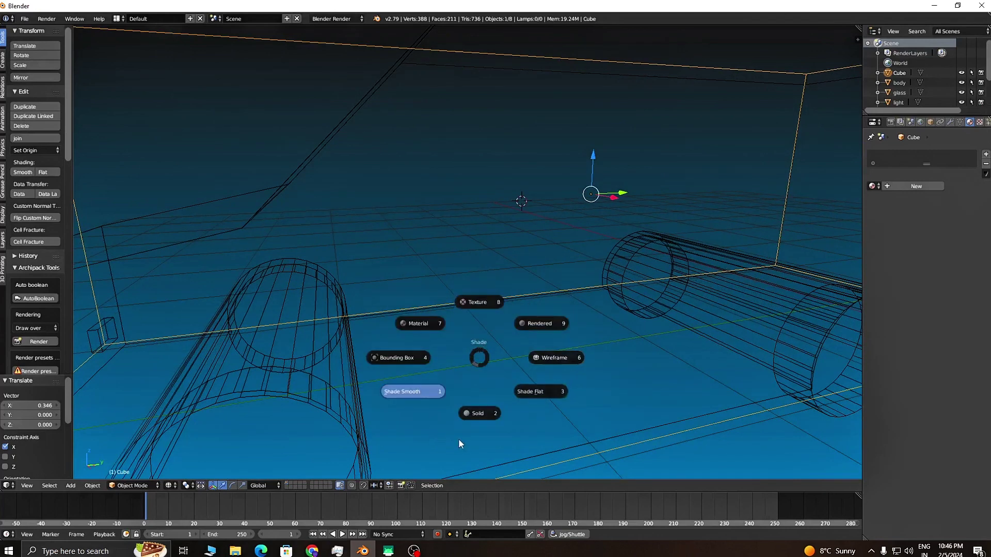
left_click(485, 422)
middle_click_drag(432, 416, 436, 328)
mouse_move(576, 142)
left_mouse_down()
mouse_move(576, 132)
mouse_move(579, 140)
left_mouse_up()
mouse_move(639, 224)
middle_mouse_down()
mouse_move(559, 248)
mouse_move(495, 196)
mouse_move(221, 274)
mouse_move(126, 280)
mouse_move(570, 233)
mouse_move(633, 213)
middle_mouse_up()
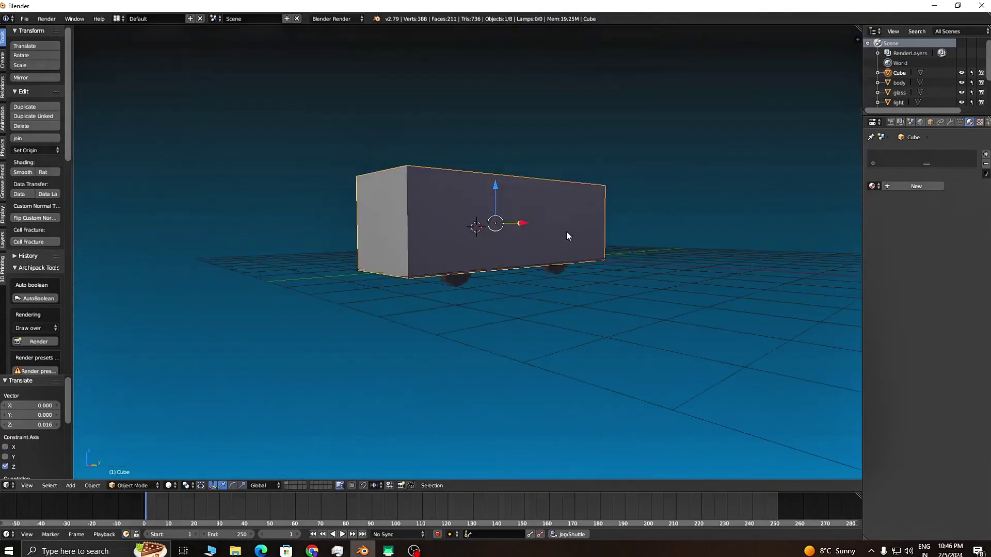
Rename the cube enclosing the car as collider
middle_click_drag(567, 235, 521, 242)
left_click(930, 121)
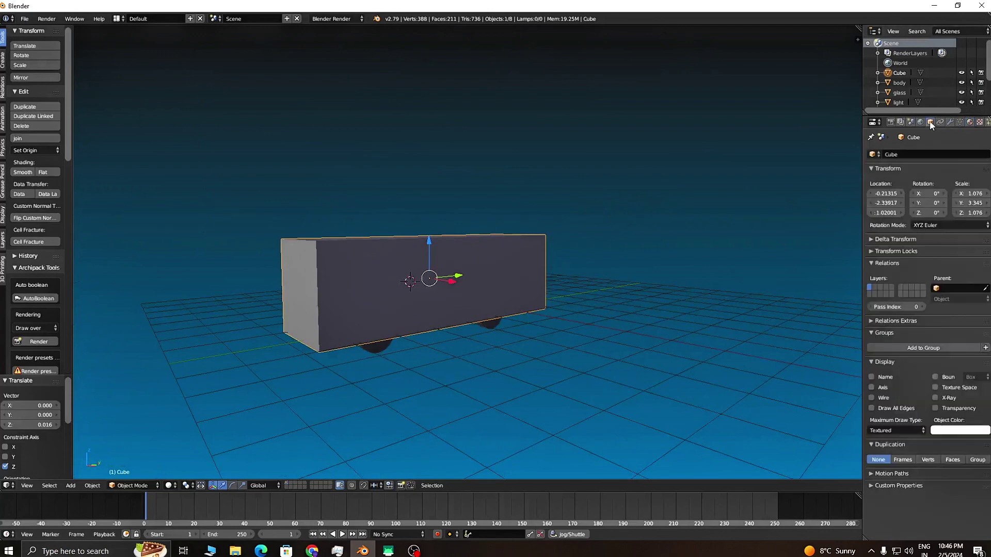
left_click(918, 154)
key("BackSpace")
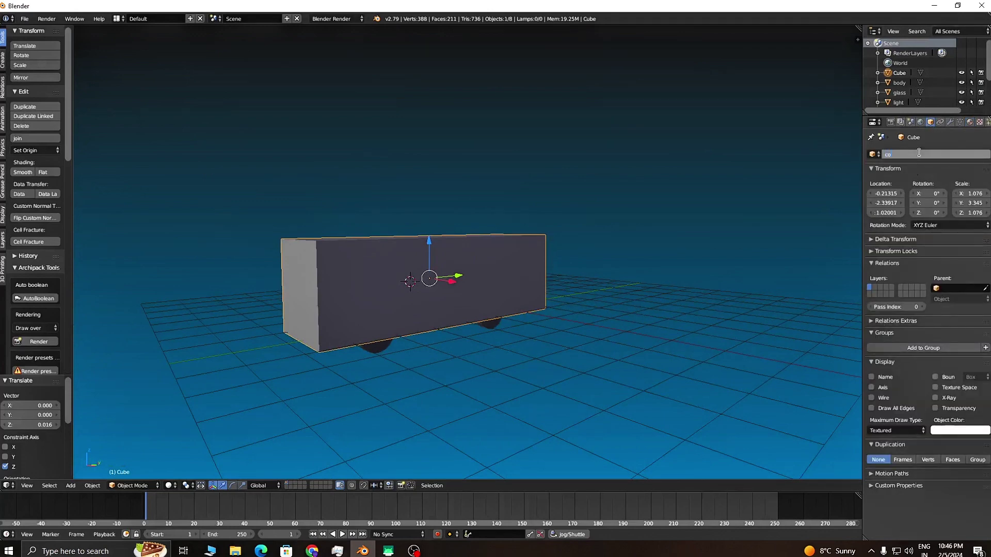
type("collider")
key("Return")
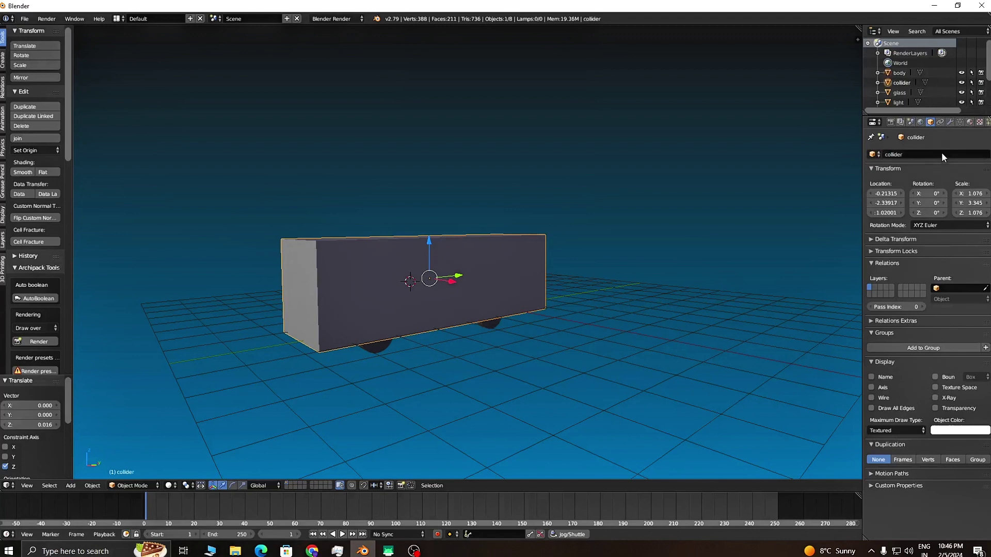
Hide the collider object in the viewport and check the uncovered car
left_click(962, 83)
left_click(962, 84)
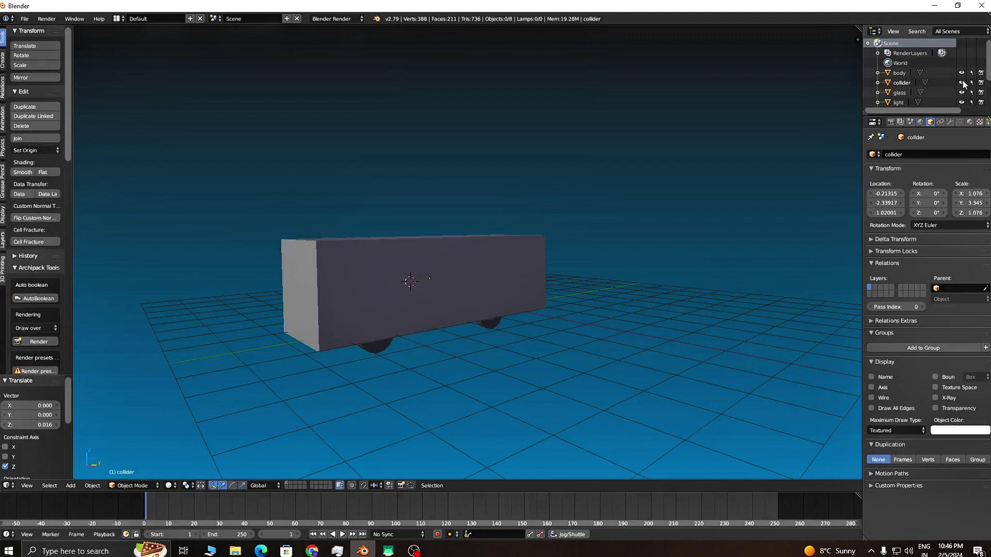
left_click(962, 83)
scroll(520, 334, "up", 5)
scroll(470, 343, "down", 5)
scroll(583, 305, "up", 3)
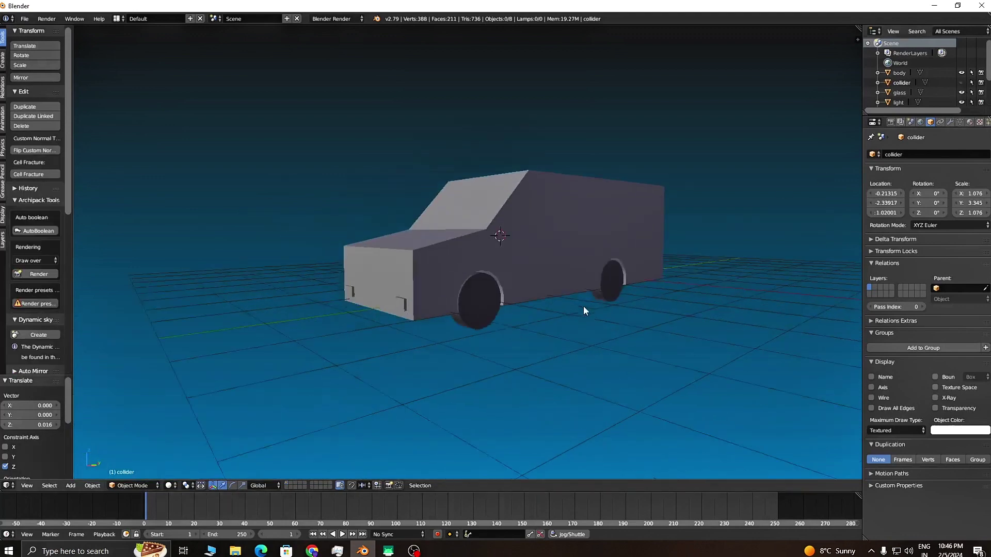
middle_click_drag(639, 309, 528, 327)
scroll(557, 328, "down", 3)
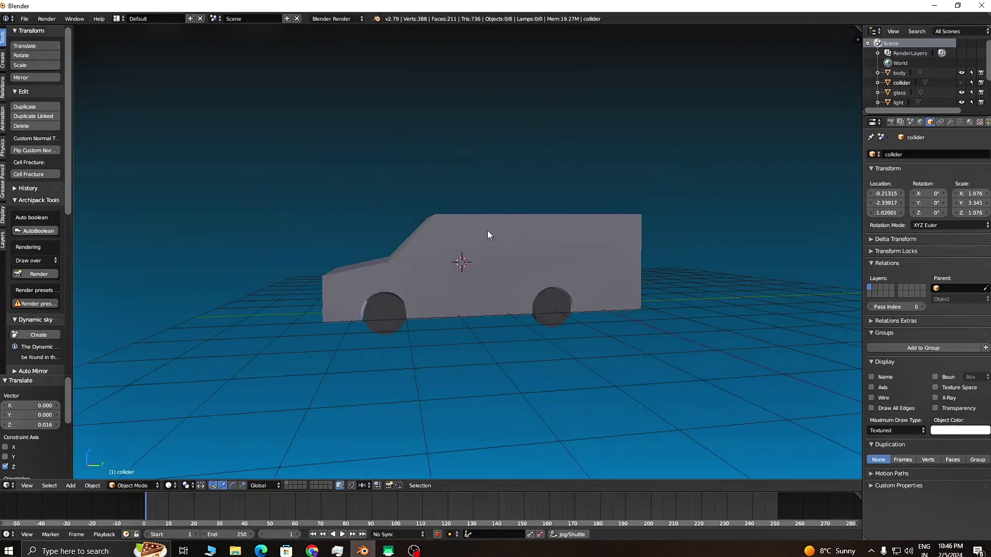
middle_click_drag(467, 304, 495, 310)
Start an FBX export and browse to the Vehicles folder inside bussid-vehicle-editor-1.5jhn on the E: drive
left_click(24, 19)
left_click(25, 21)
left_click(24, 19)
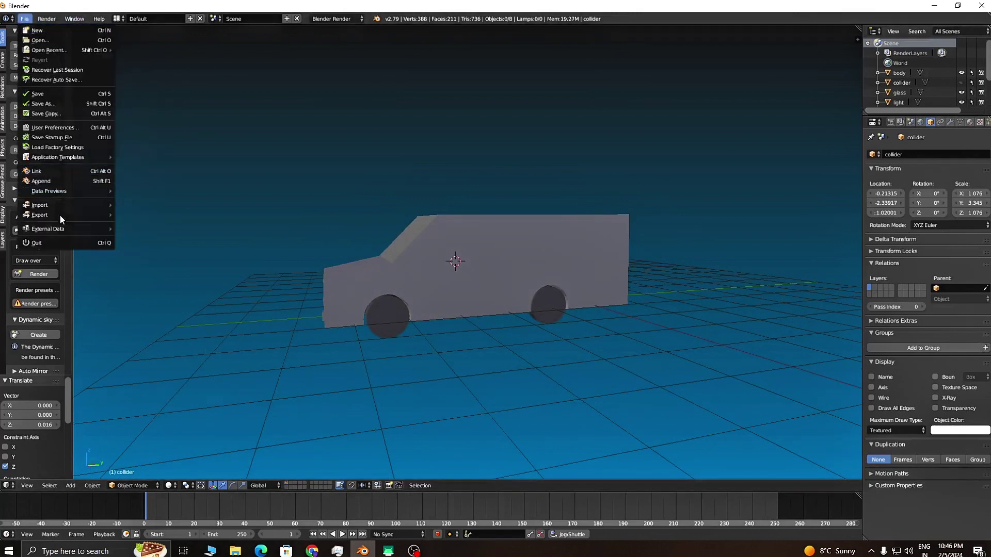
mouse_move(58, 213)
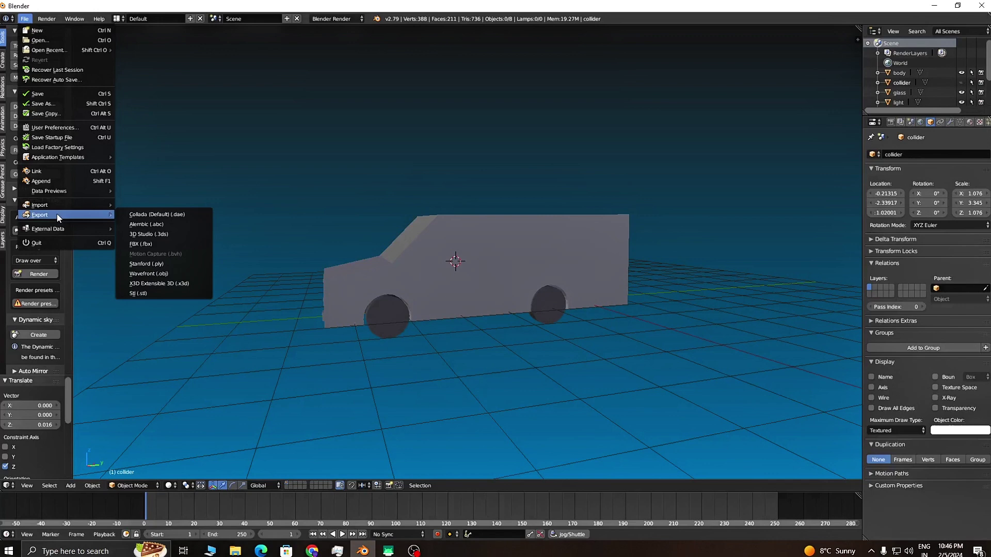
left_click(158, 243)
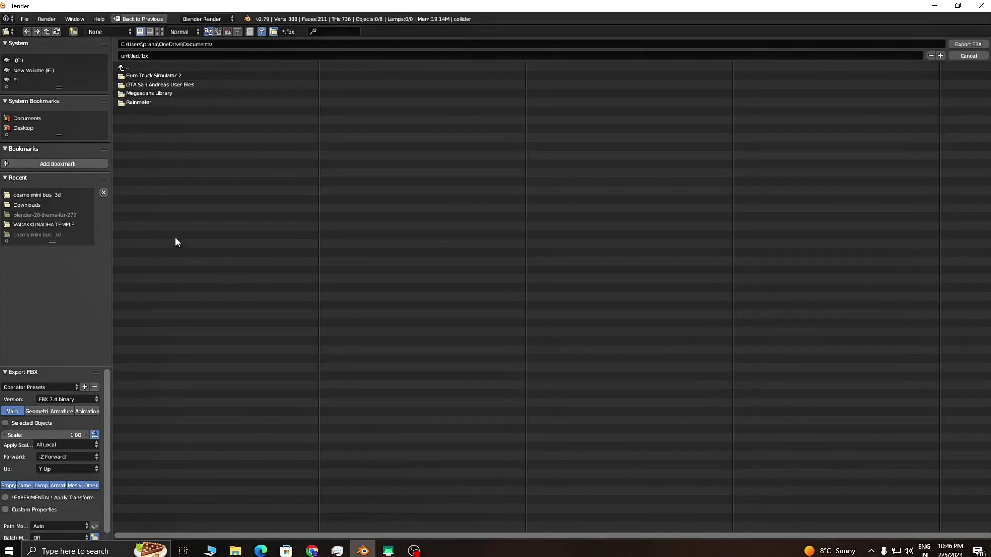
left_click(54, 70)
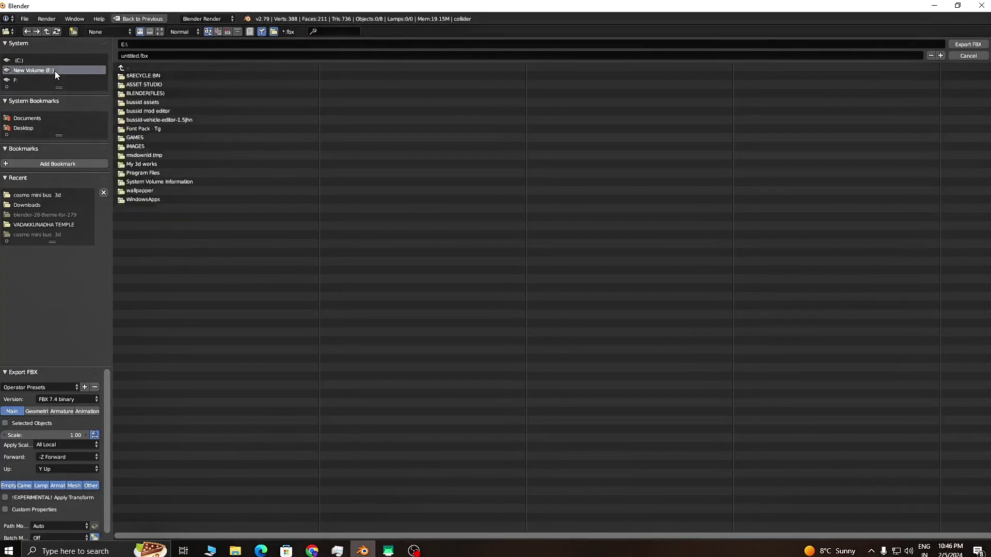
left_click(176, 120)
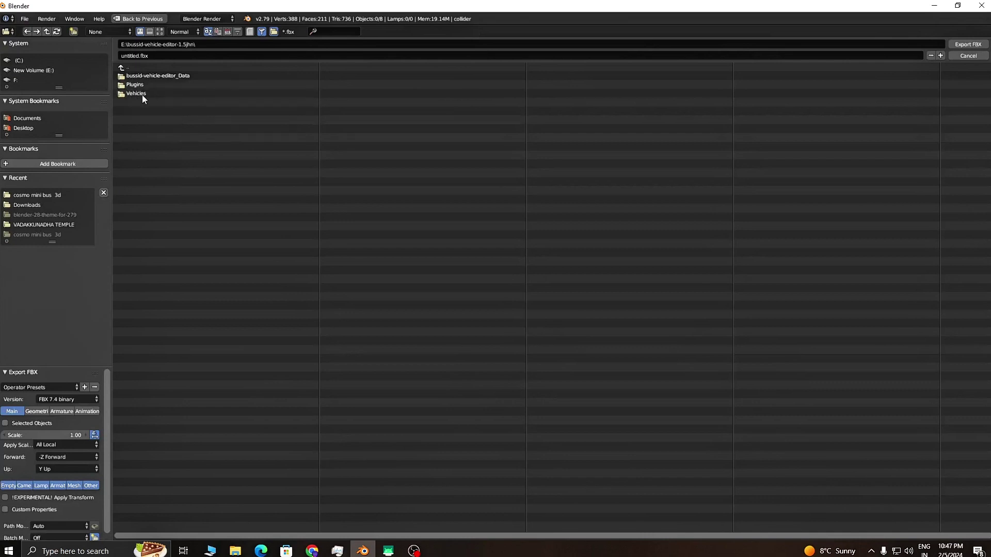
left_click(151, 94)
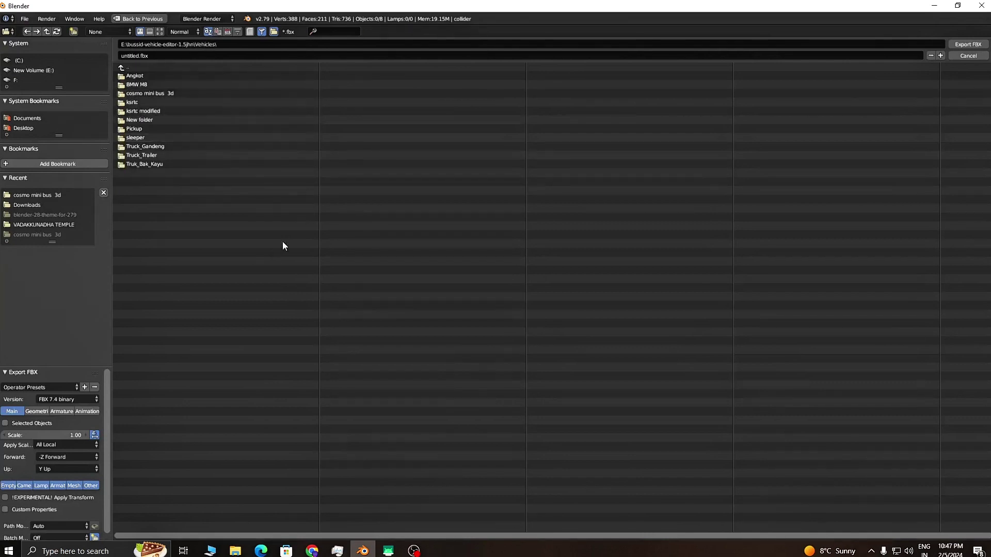
Create a folder named test mod inside Vehicles and export the car into it as untitled.fbx
left_click(72, 32)
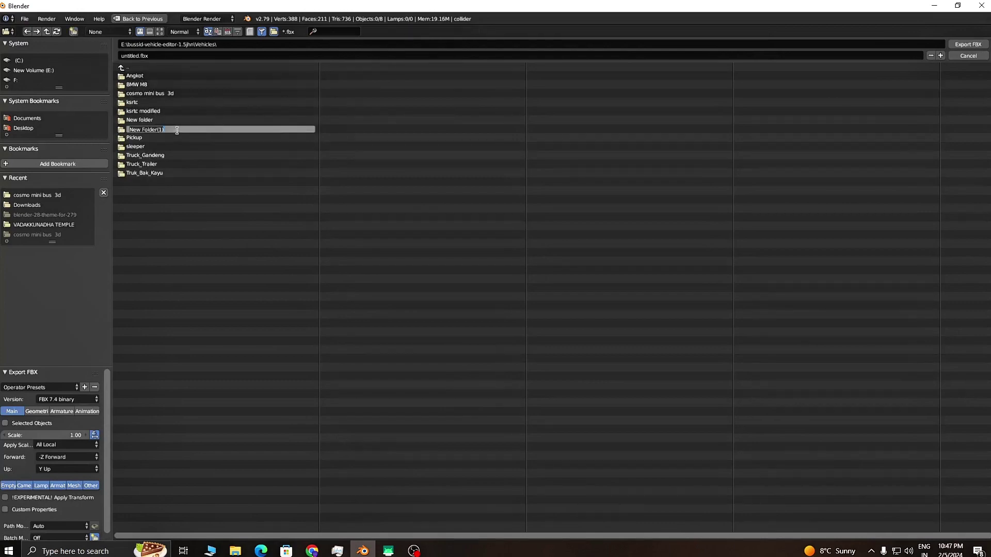
key("BackSpace")
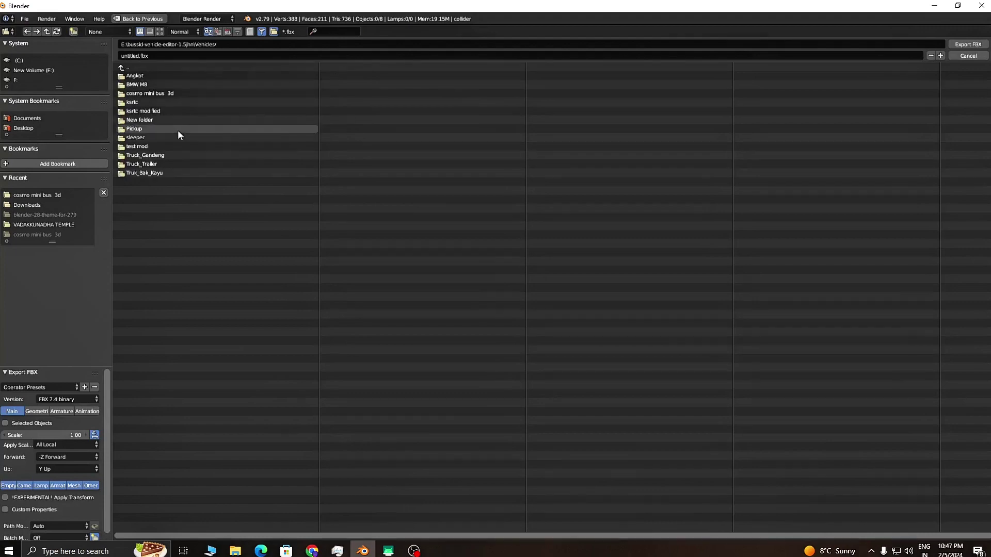
key("Return")
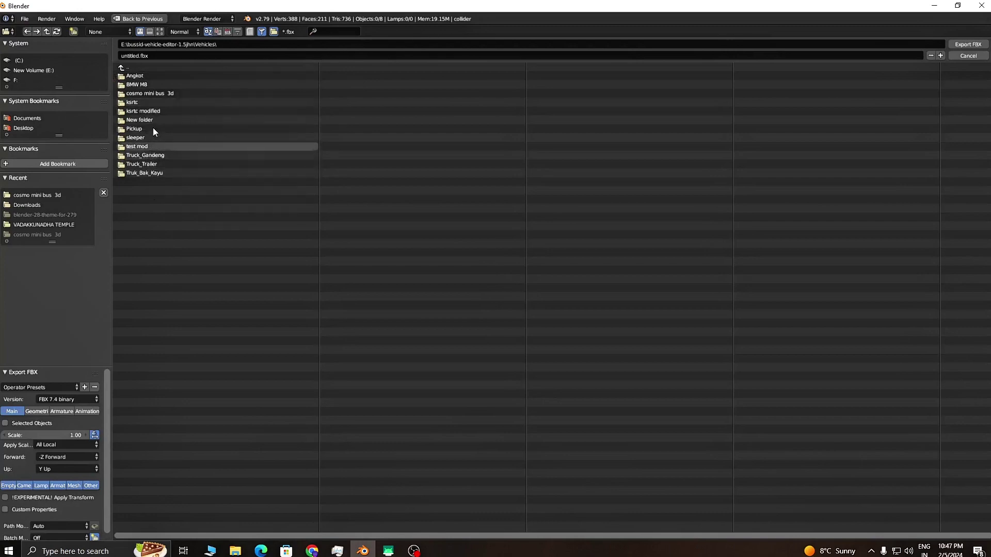
left_click(139, 147)
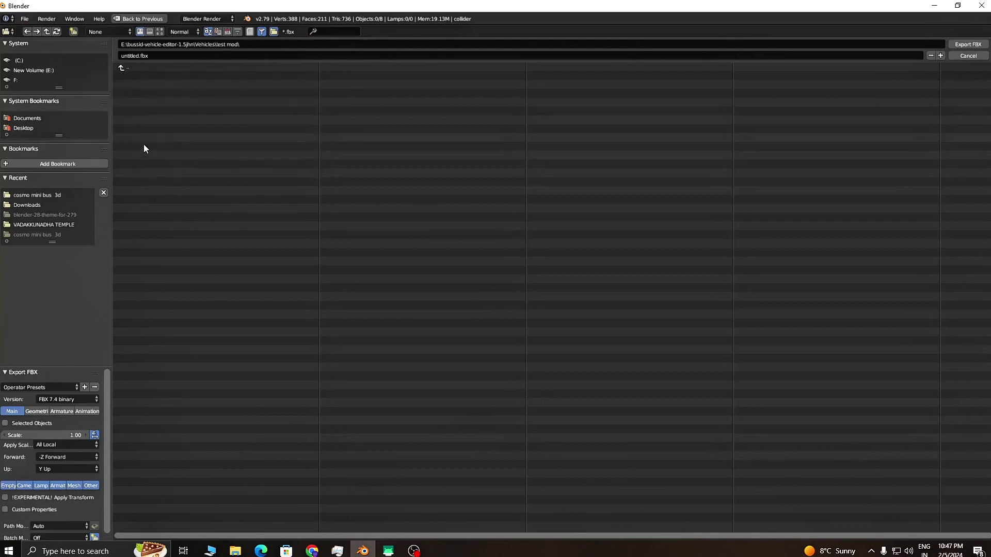
left_click(968, 45)
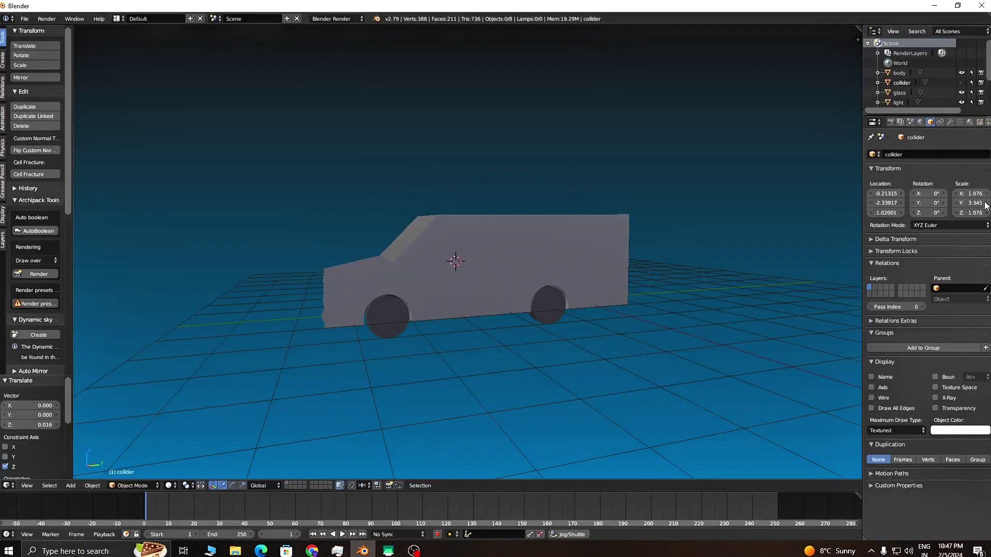
Quit Blender without saving the scene and minimize the OBS window to reach the desktop
middle_click_drag(447, 308, 467, 308)
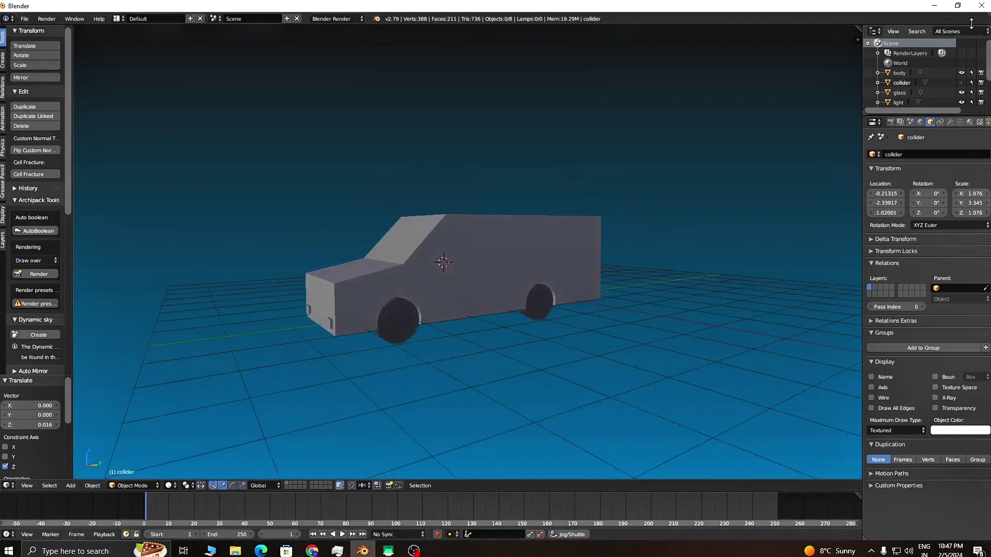
left_click(981, 6)
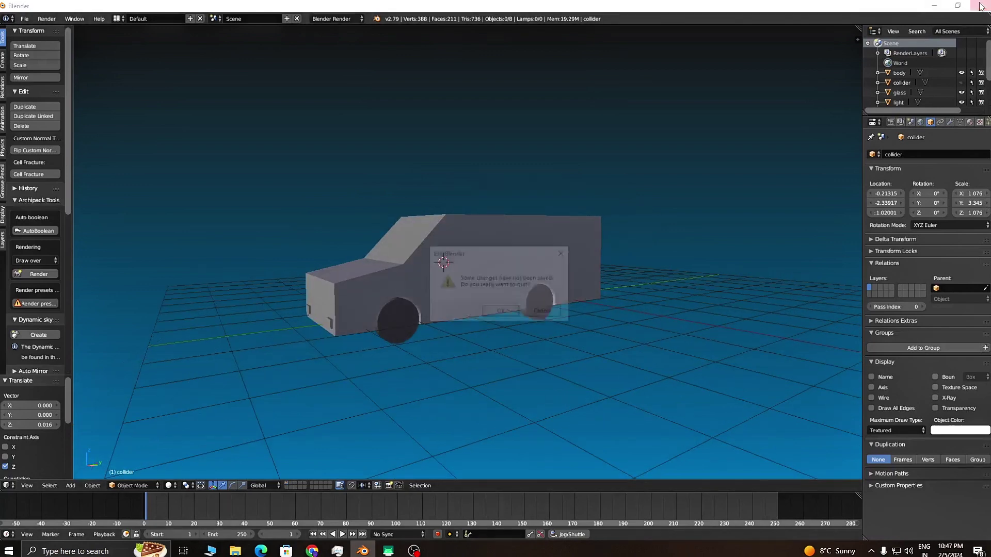
left_click(507, 312)
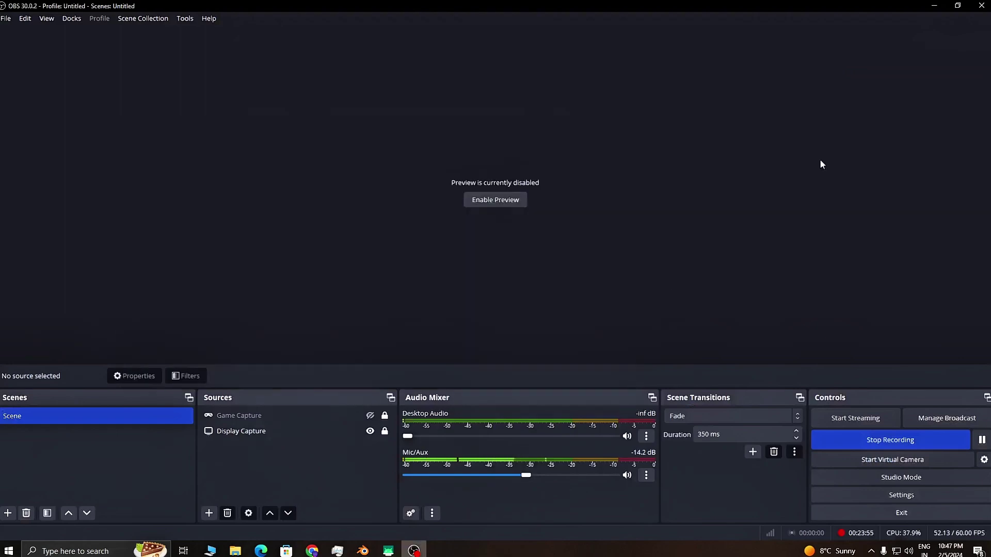
left_click(934, 6)
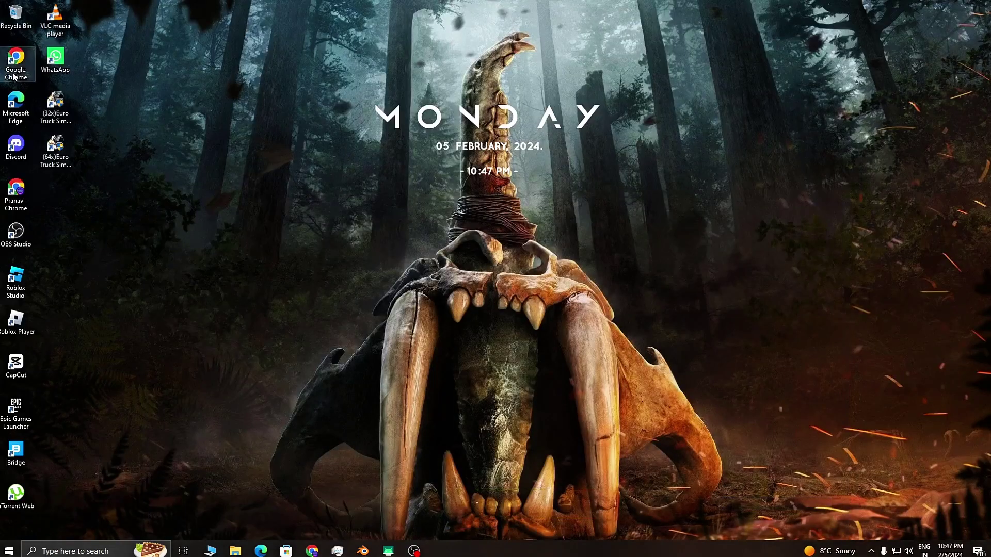
Launch the bussid-vehicle-editor application from the bussid-vehicle-editor-1.5jhn folder on the E: drive
left_click(235, 551)
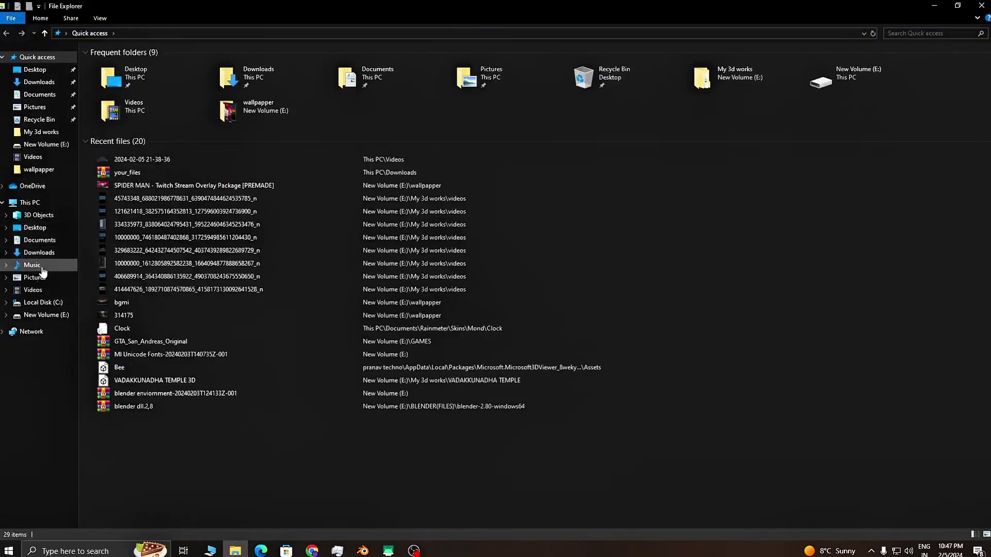
left_click(46, 315)
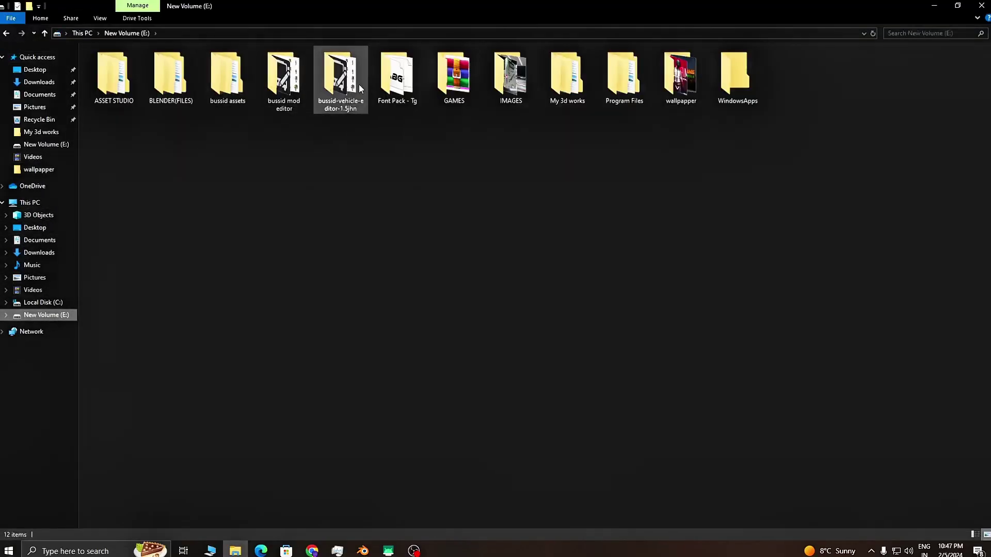
double_click(338, 83)
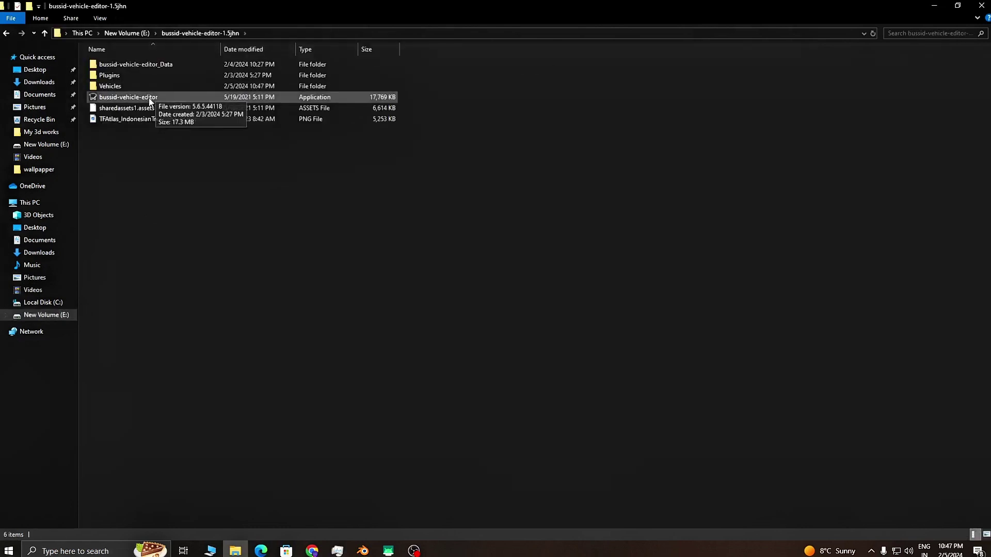
double_click(193, 96)
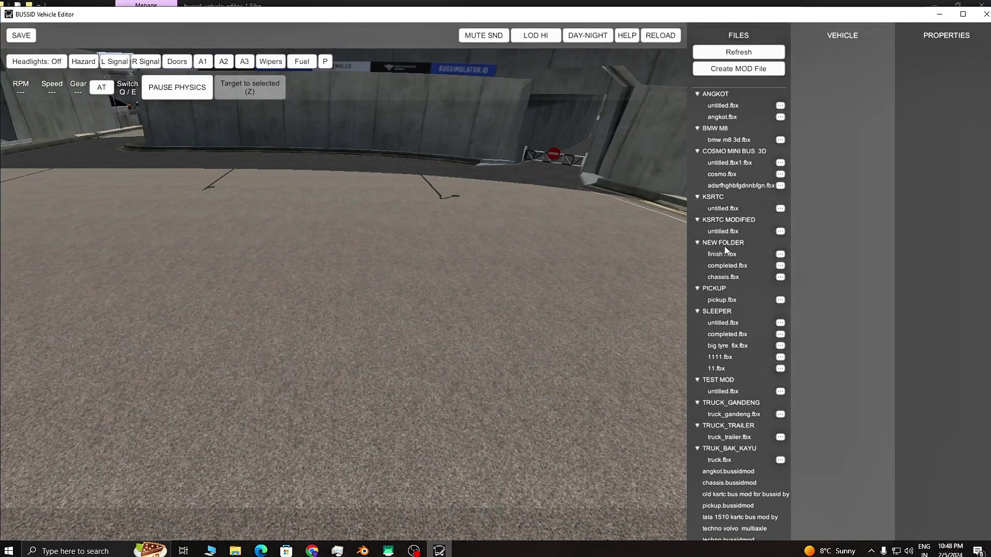
Set the load scale of untitled.fbx under TEST MOD to 0.009, load the vehicle and save it
left_click(729, 393)
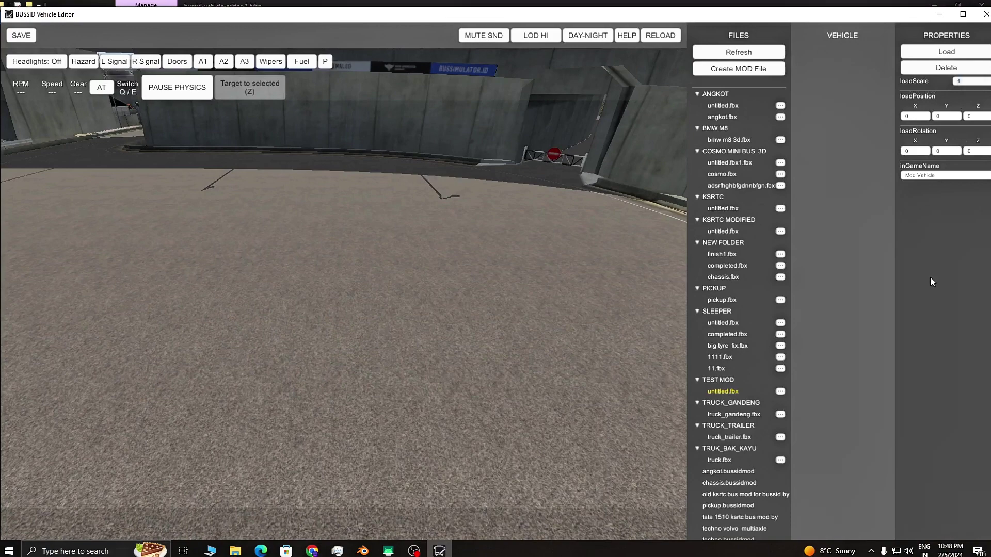
type("0.")
key("Return")
key("ctrl+s")
type("9")
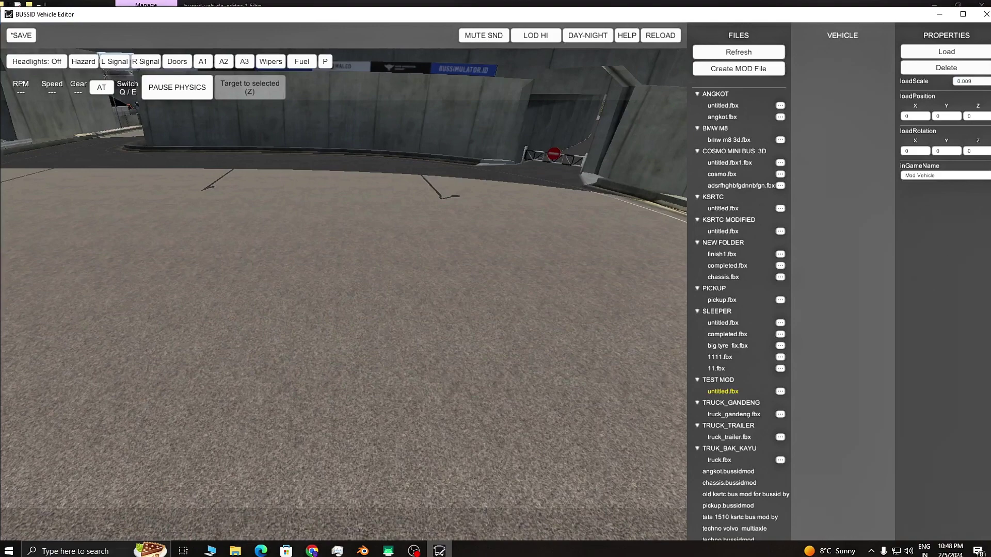
left_click(958, 54)
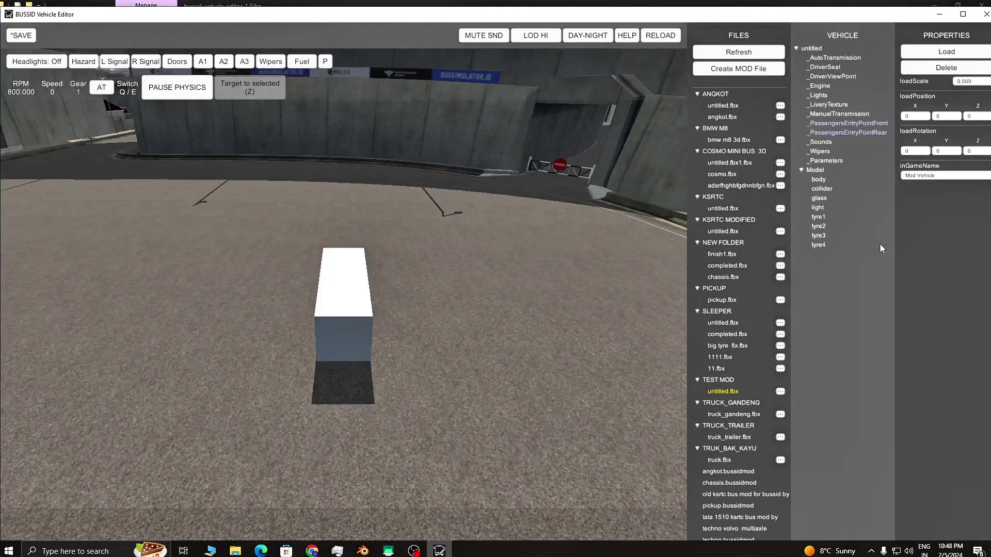
key("ctrl+s")
Set the part type of the model's collider object to Collider and save the vehicle
right_click_drag(559, 317, 237, 337)
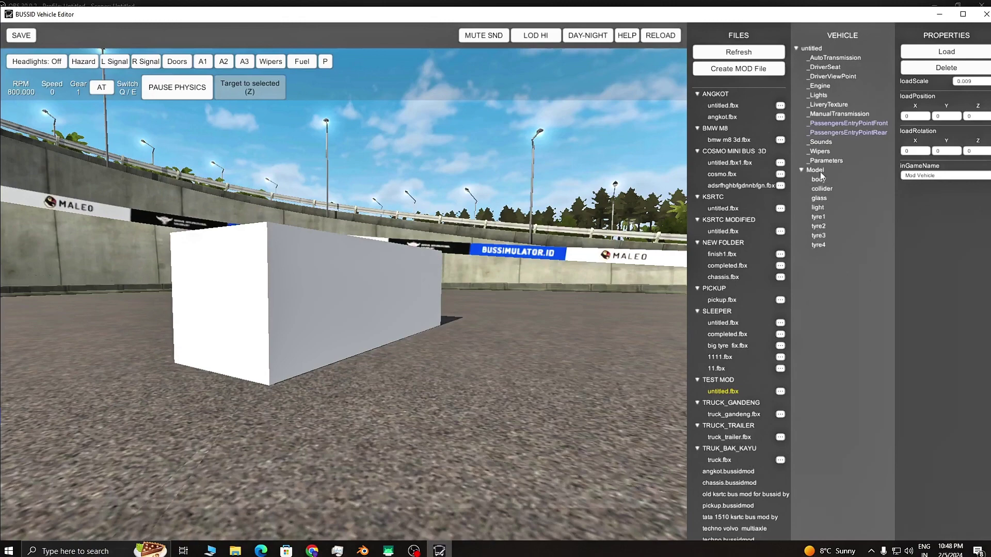
left_click(822, 190)
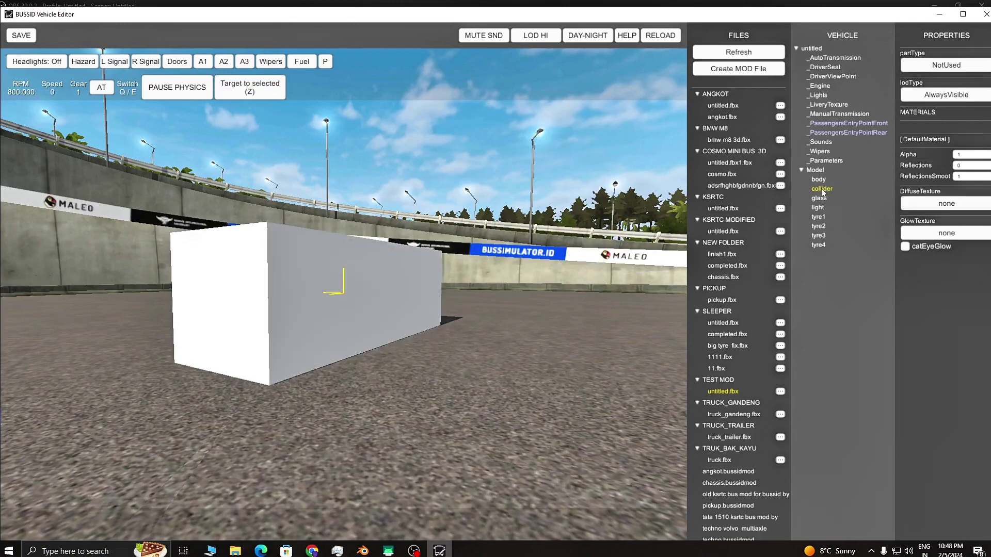
key("z")
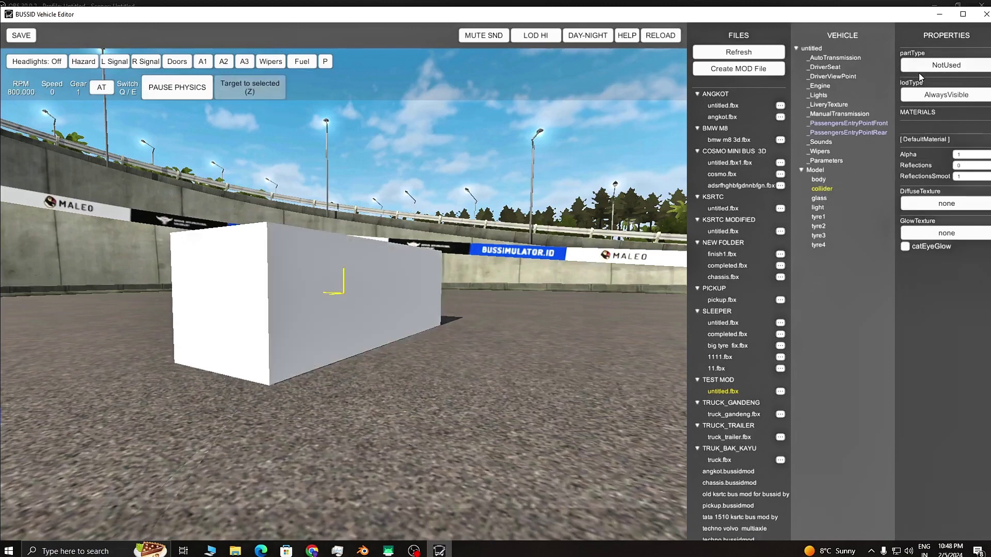
left_click(953, 66)
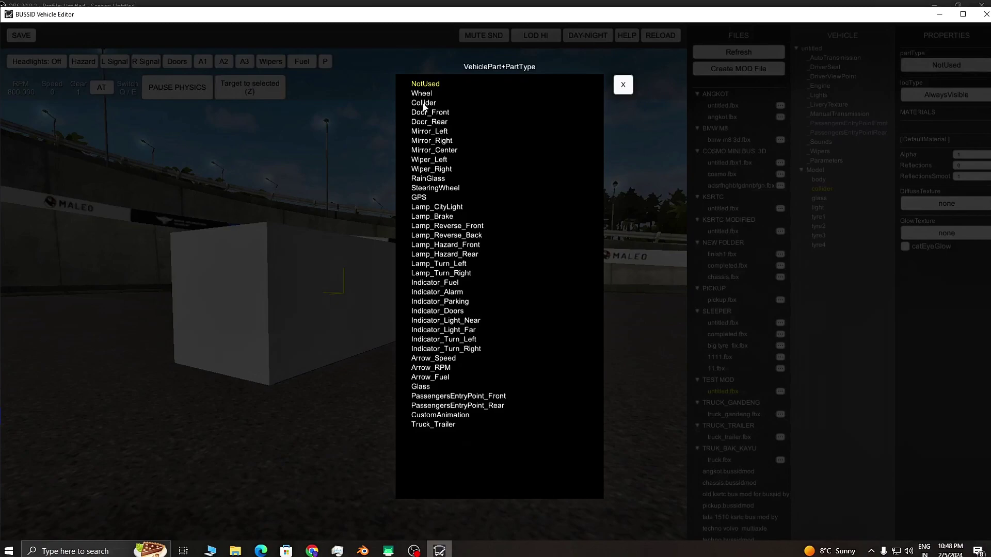
left_click(424, 103)
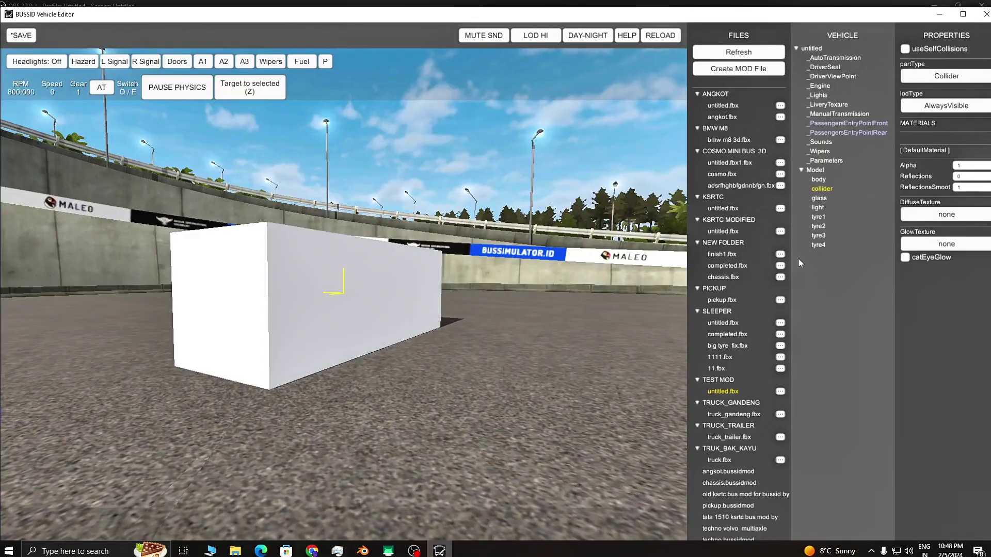
left_click(21, 35)
key("z")
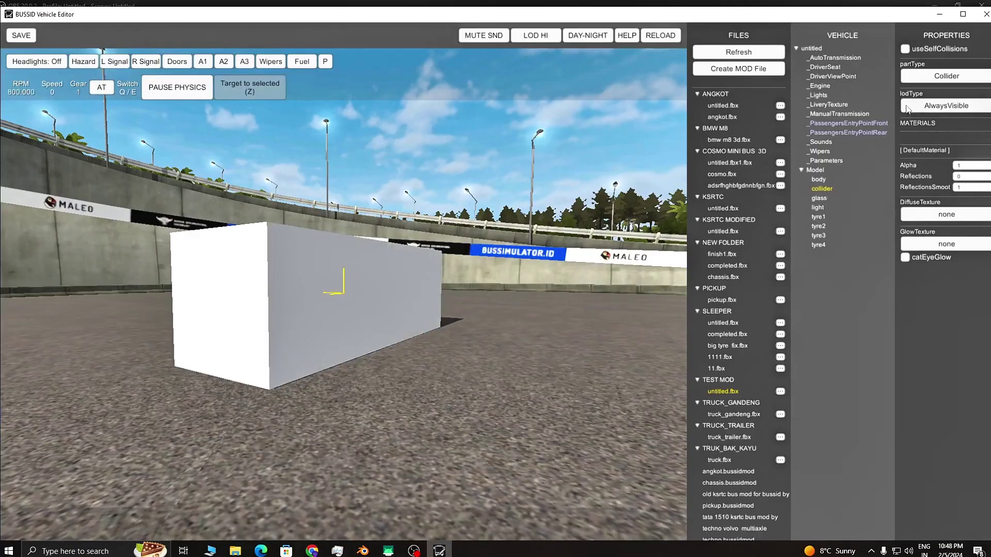
Set the collider's LOD type to AlwaysHidden and save the vehicle
left_click(954, 108)
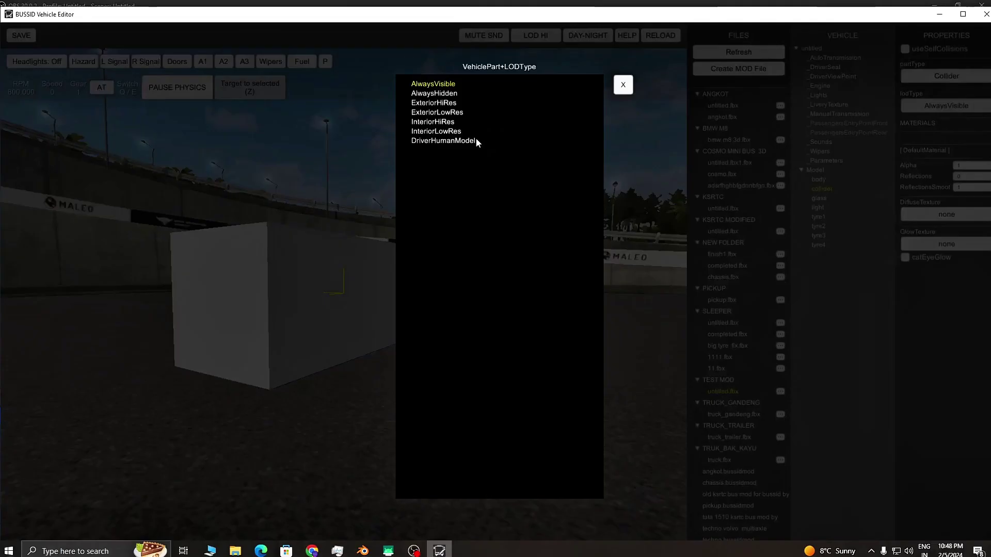
left_click(435, 93)
key("ctrl+s")
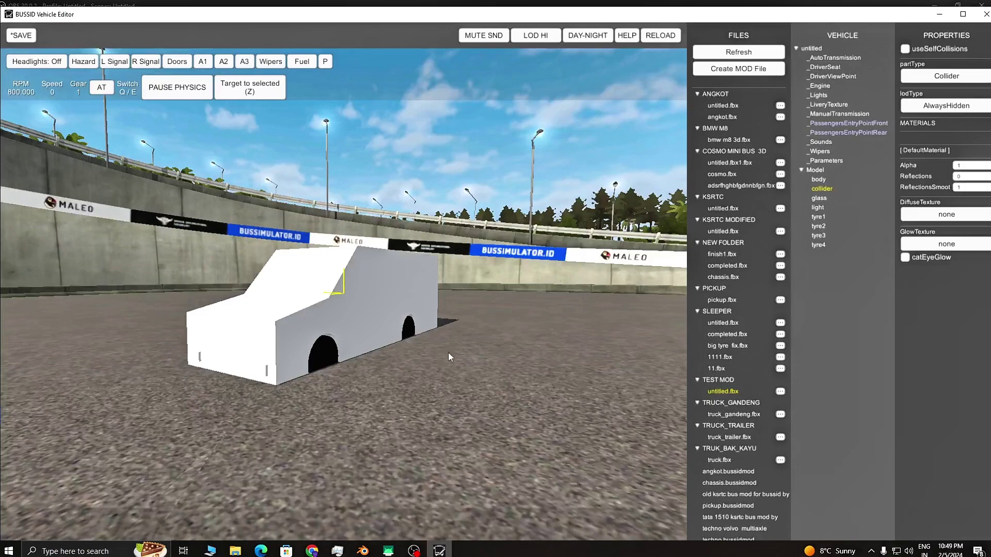